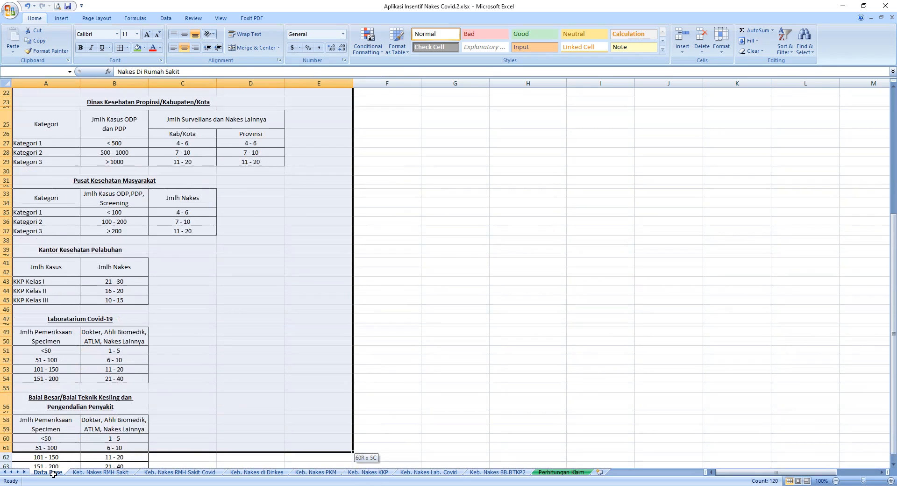
# Switch to Foxit PhantomPDF and examine juknis insentif0001.pdf back to Tabel 1, the hospital health-worker requirements on page 2
pyautogui.scroll(7, 185, 366)
pyautogui.scroll(1, 185, 366)
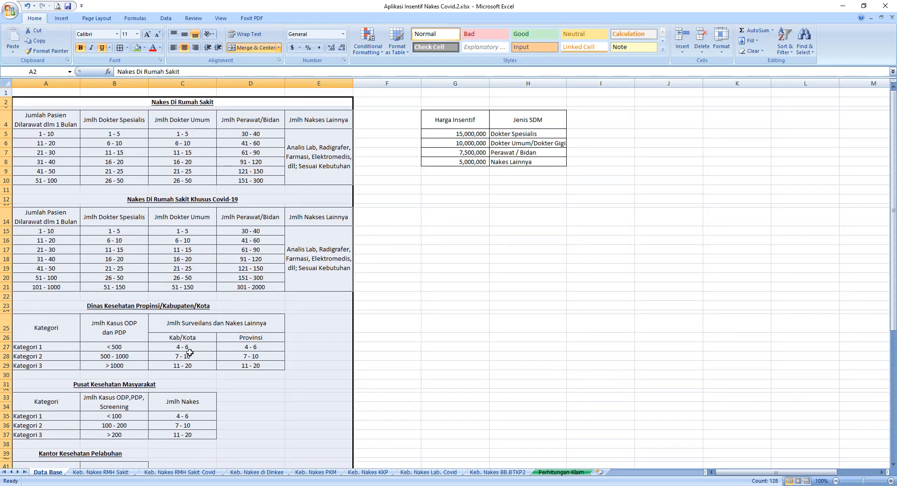
pyautogui.click(334, 485)
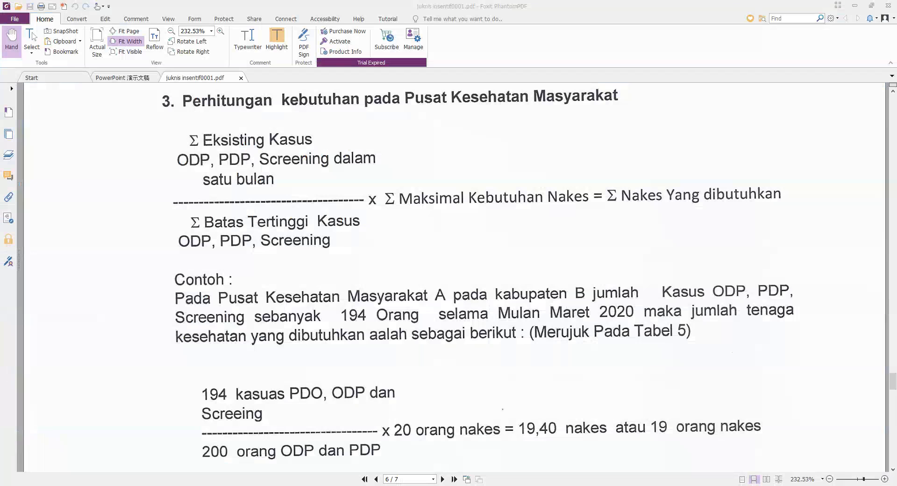
pyautogui.scroll(-3, 324, 363)
pyautogui.scroll(10, 324, 363)
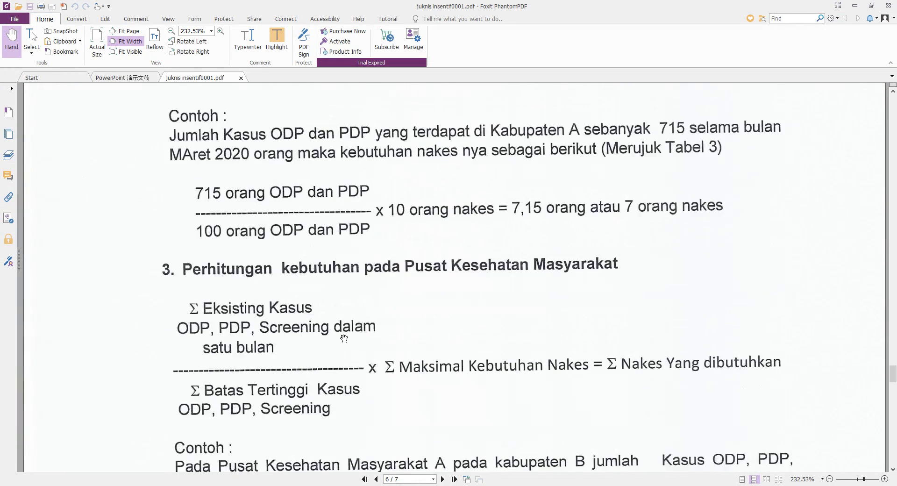
pyautogui.scroll(15, 344, 337)
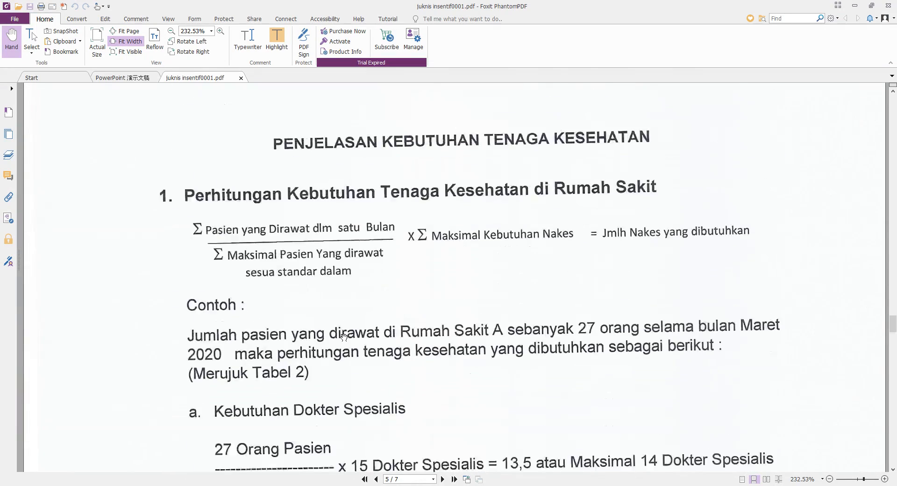
pyautogui.scroll(10, 344, 337)
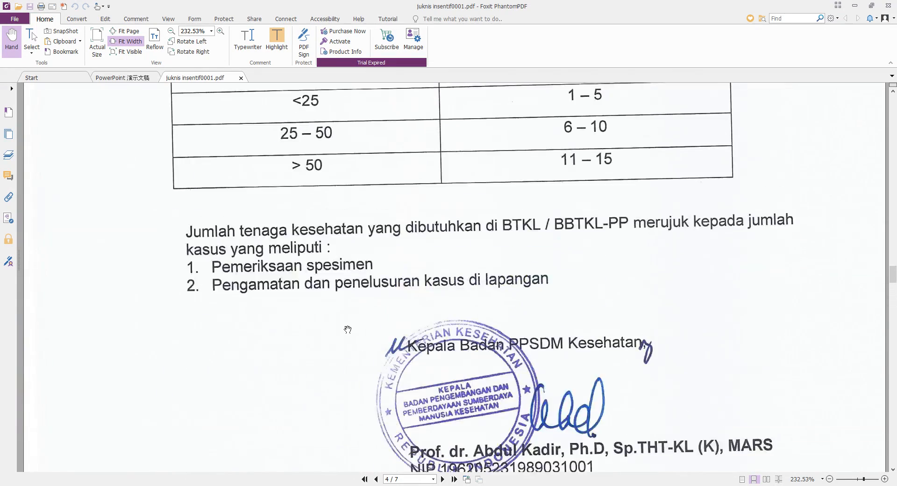
pyautogui.scroll(15, 348, 329)
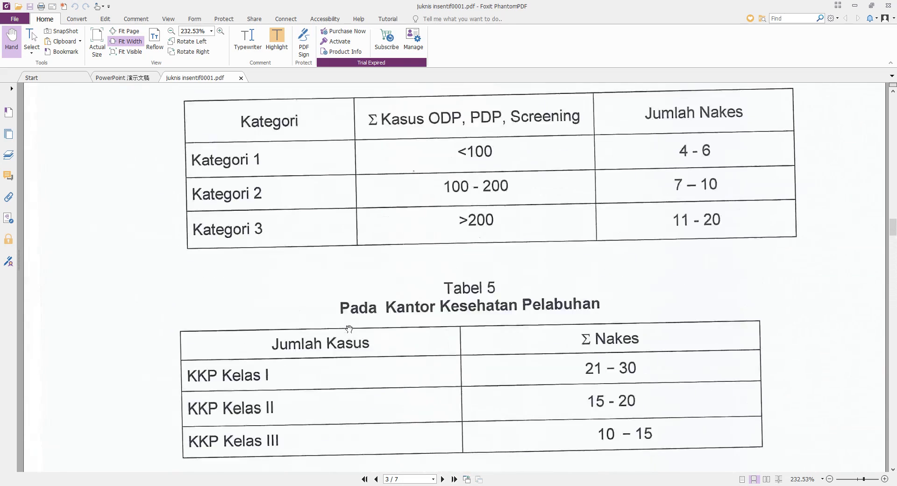
pyautogui.scroll(10, 349, 329)
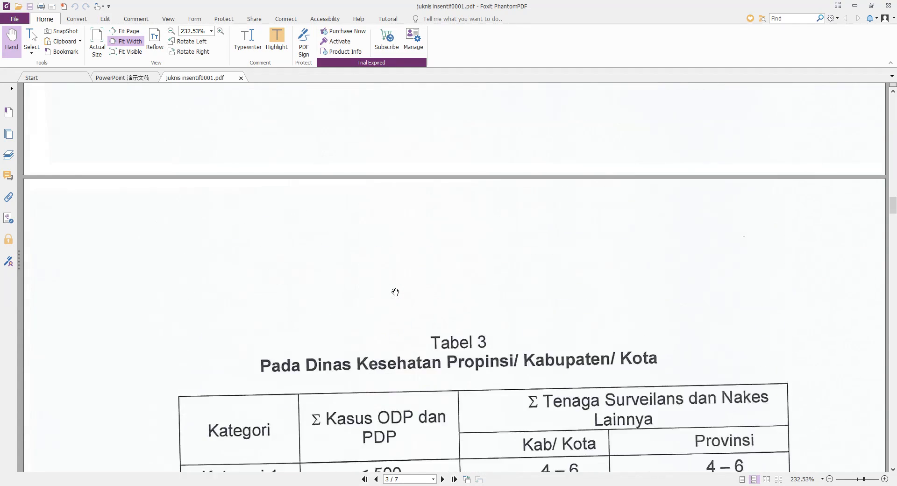
pyautogui.scroll(5, 395, 292)
pyautogui.scroll(4, 395, 292)
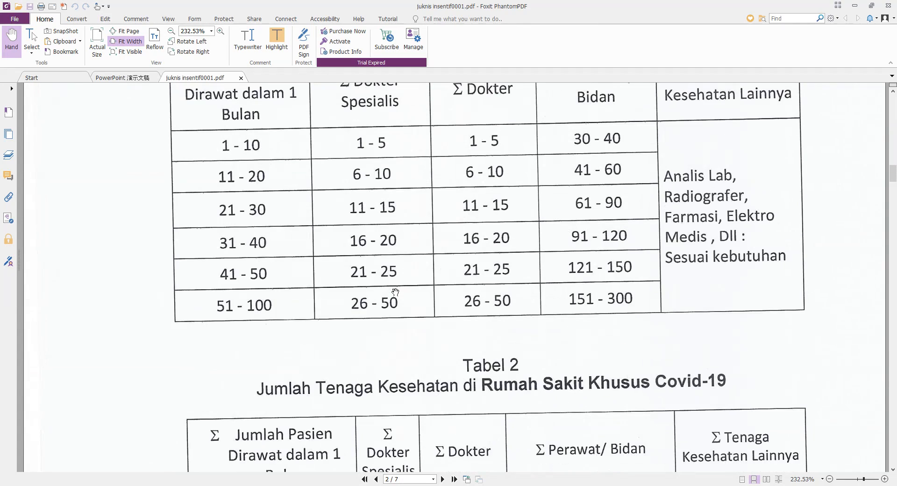
pyautogui.scroll(4, 396, 292)
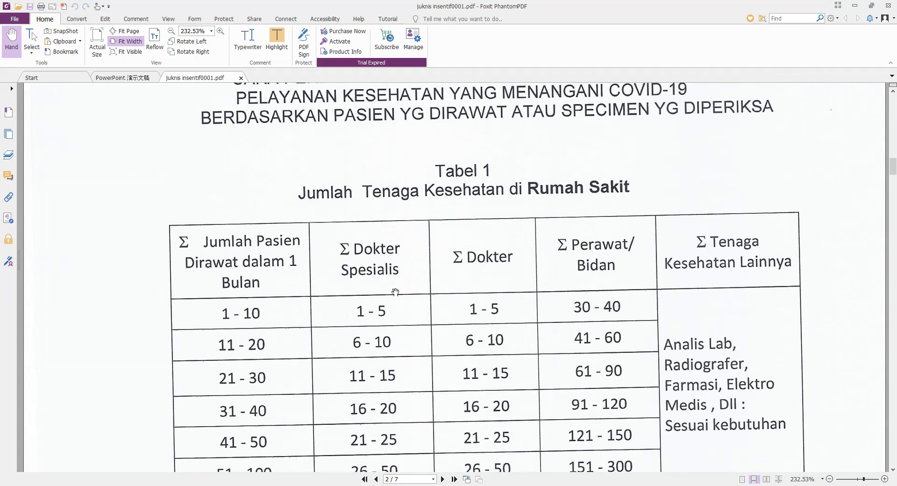
pyautogui.scroll(-1, 396, 292)
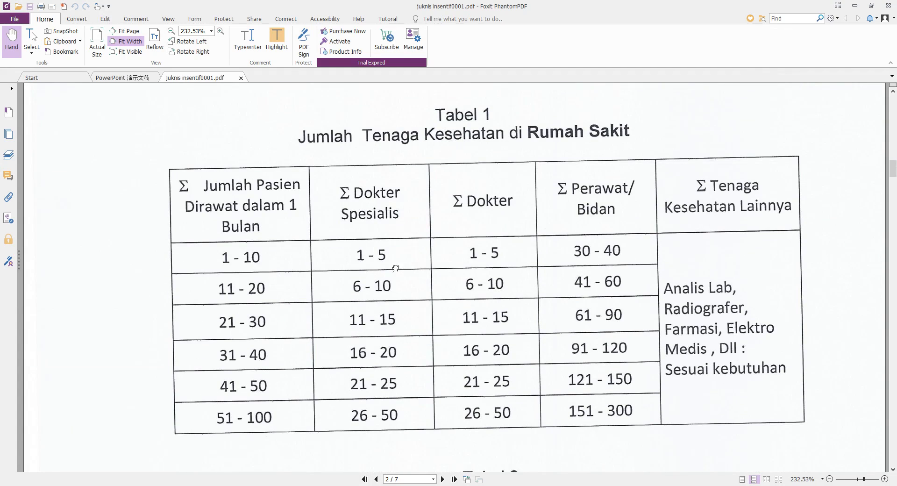
pyautogui.scroll(-1, 395, 260)
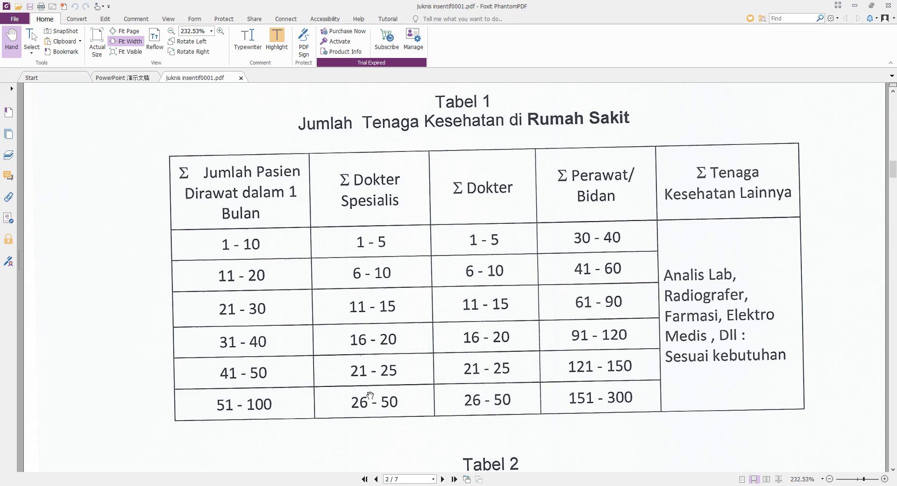
# Switch back to Excel, review the Data Base sheet's staffing tables and select the incentive price table in G4:H8
pyautogui.hotkey('alt', 'Tab')
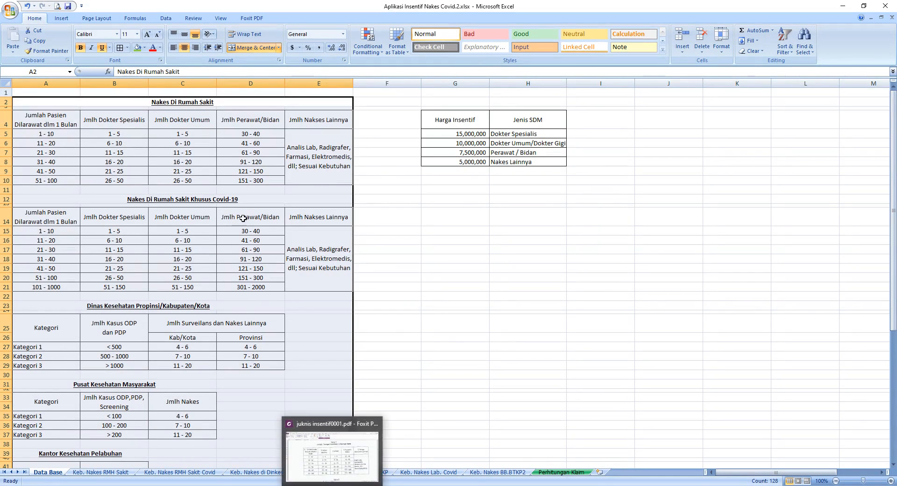
pyautogui.scroll(-3, 390, 271)
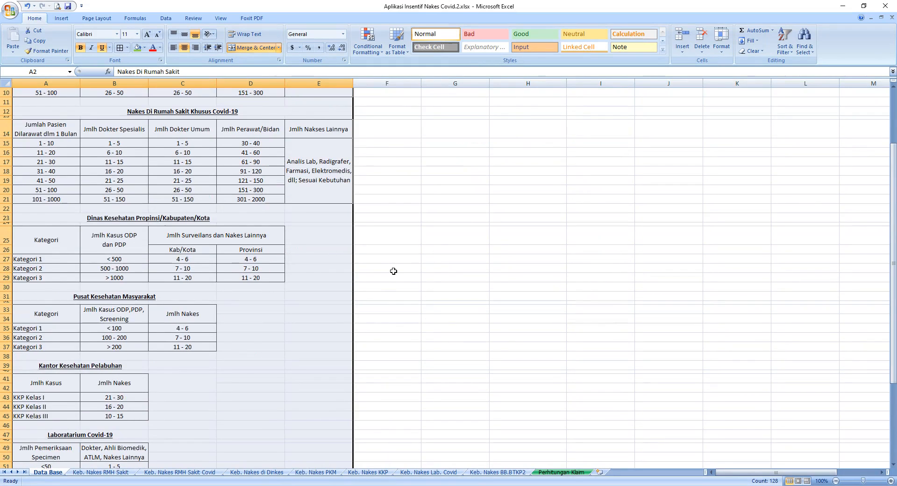
pyautogui.scroll(3, 393, 271)
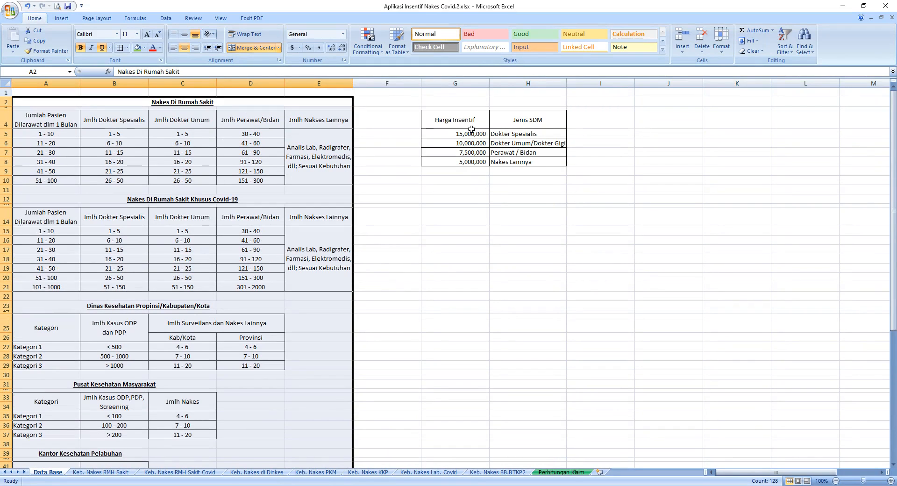
pyautogui.moveTo(472, 130); pyautogui.dragTo(508, 163)
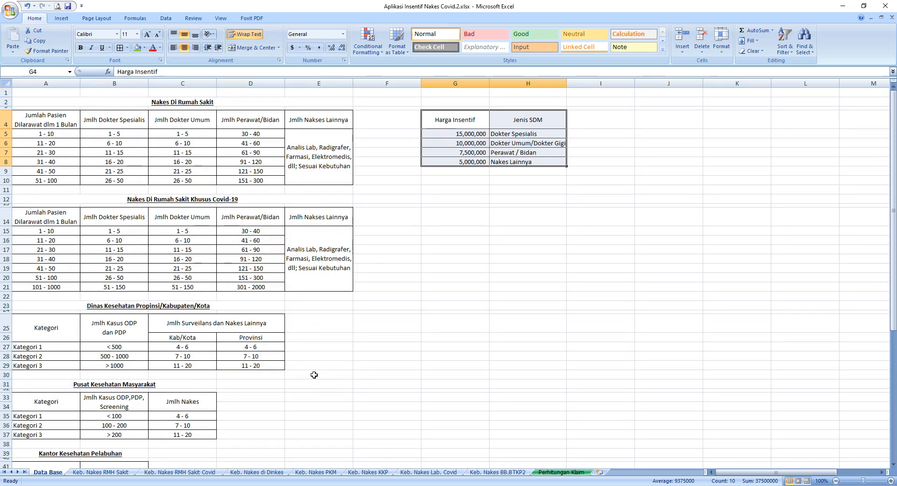
# Review the staffing-needs sheets from Keb. Nakes RMH Sakit through Keb. Nakes BB.BTKP2, and return to Keb. Nakes RMH Sakit
pyautogui.click(121, 473)
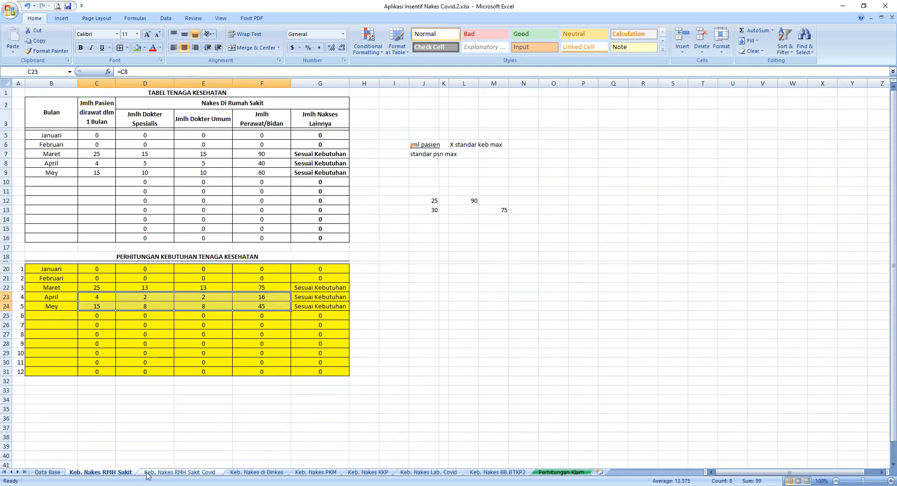
pyautogui.click(165, 472)
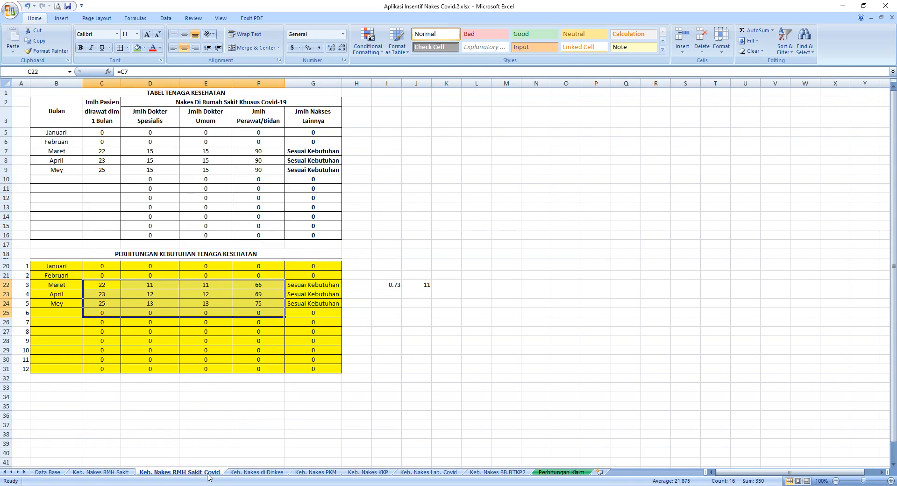
pyautogui.click(254, 473)
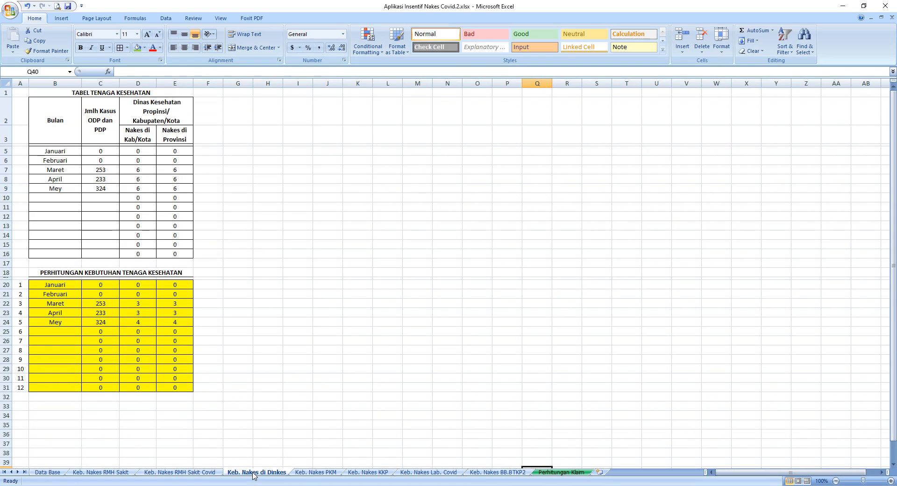
pyautogui.click(331, 473)
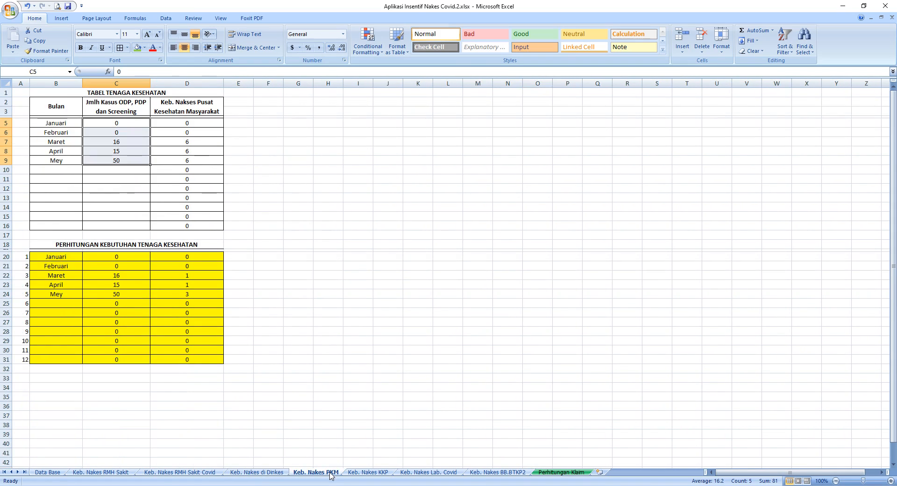
pyautogui.click(386, 473)
pyautogui.click(413, 473)
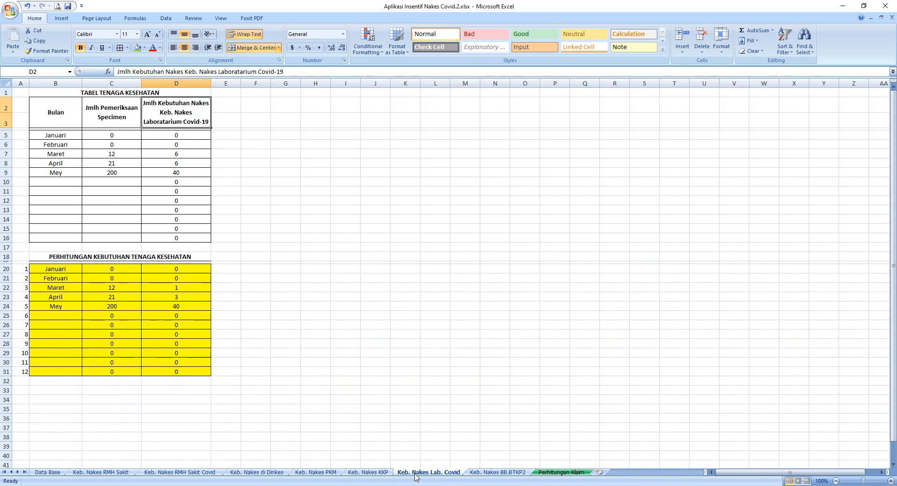
pyautogui.click(483, 473)
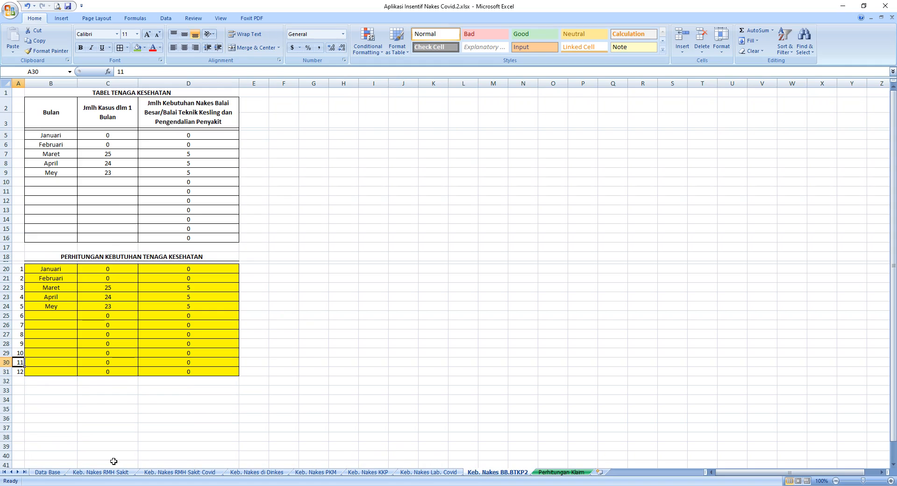
pyautogui.click(102, 473)
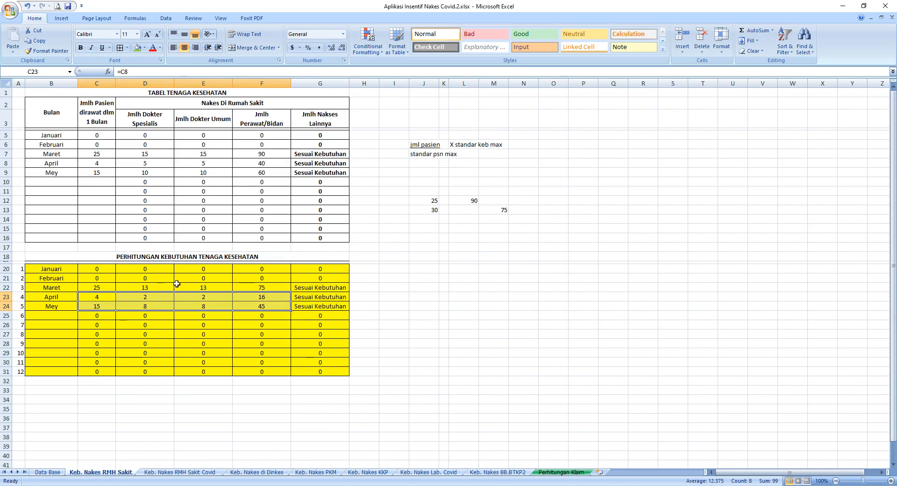
# Try Februari as the month in cell B7 of the upper table and restore it to Maret
pyautogui.click(61, 155)
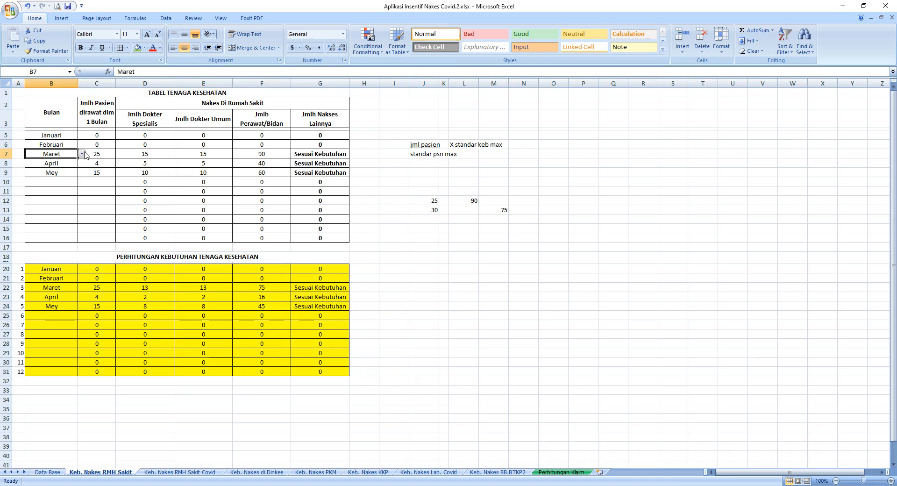
pyautogui.click(82, 154)
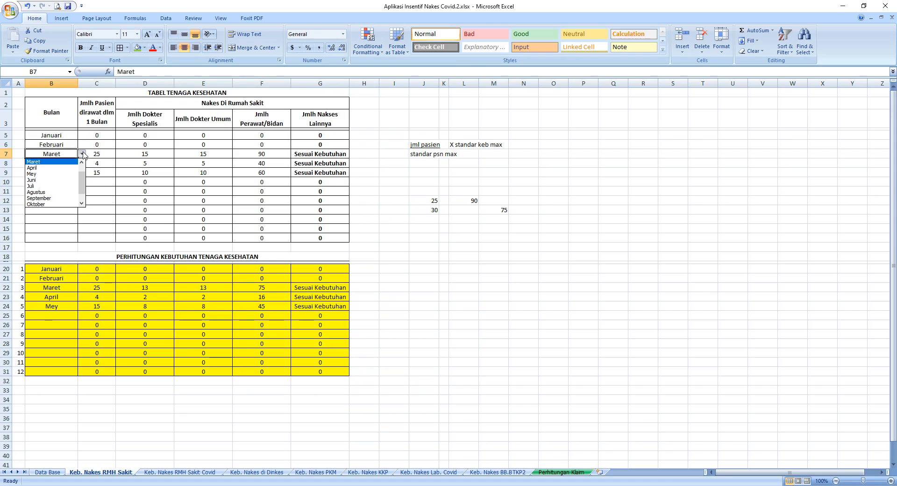
pyautogui.click(82, 162)
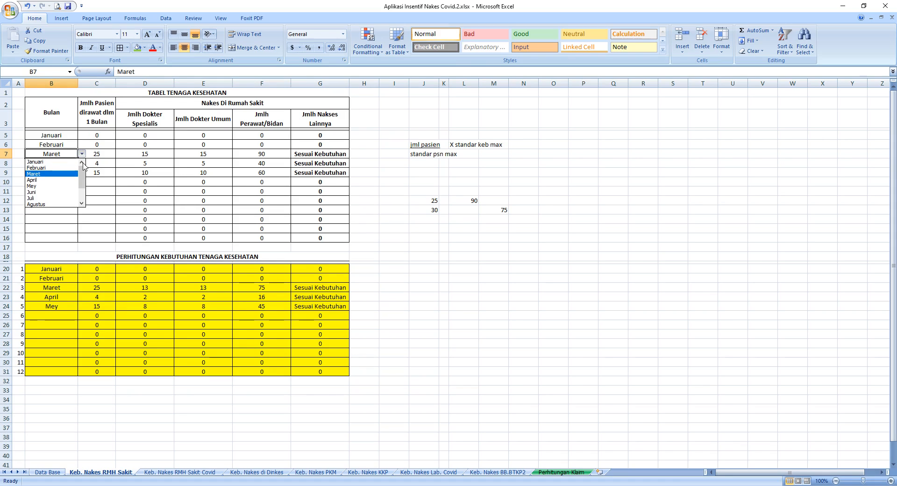
pyautogui.click(63, 167)
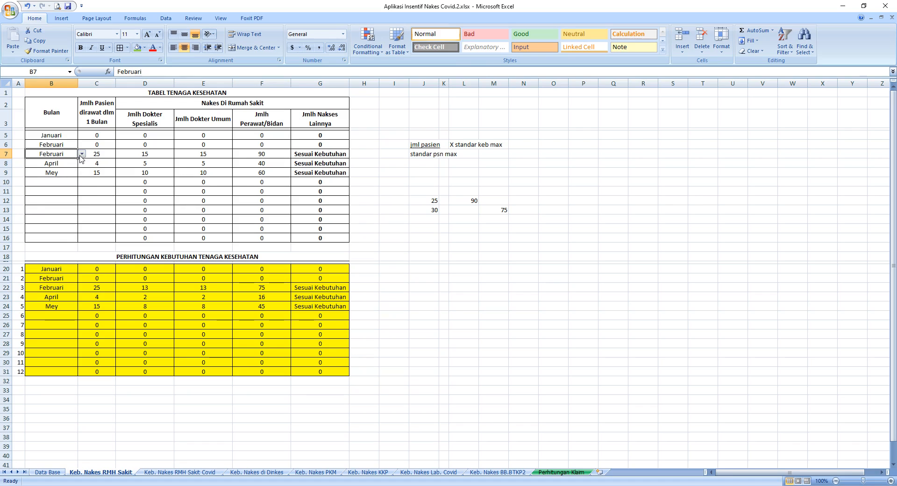
pyautogui.click(81, 154)
pyautogui.click(66, 168)
# Set the number of patients treated in Maret to 35 in cell C7
pyautogui.click(95, 155)
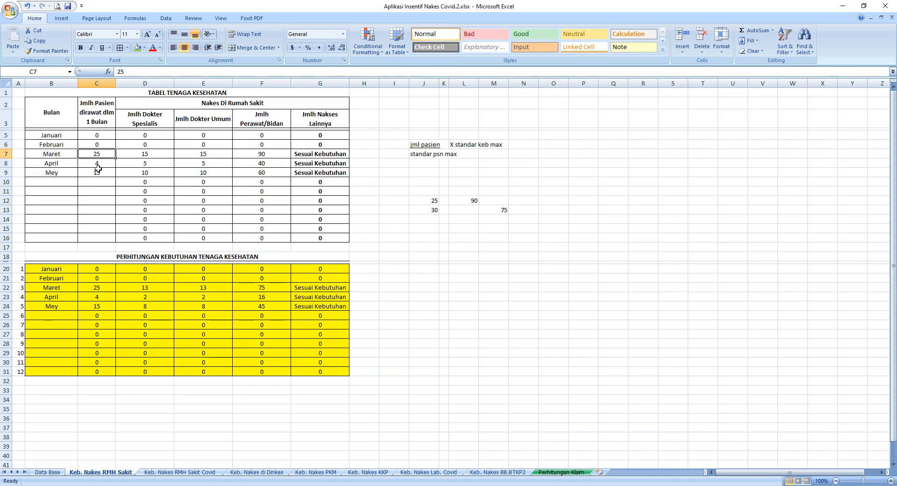
pyautogui.moveTo(98, 112); pyautogui.dragTo(106, 201)
pyautogui.click(101, 157)
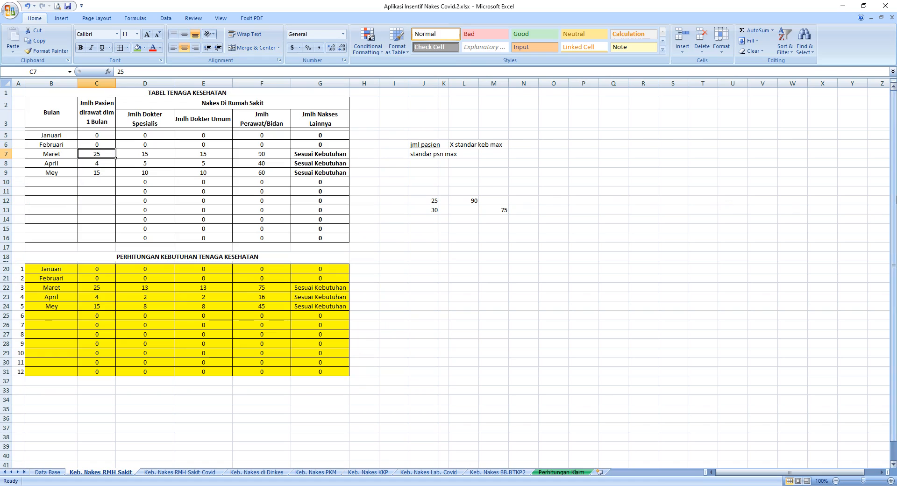
pyautogui.write('3')
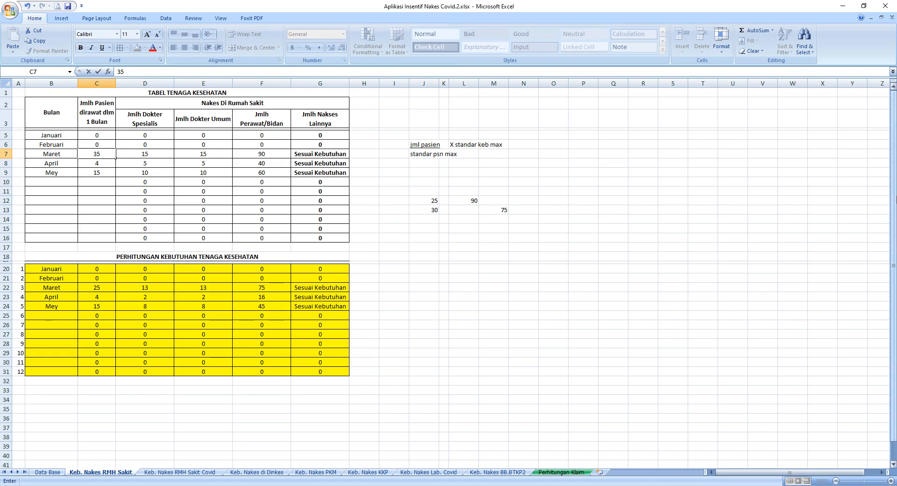
pyautogui.write('5')
pyautogui.press('Tab')
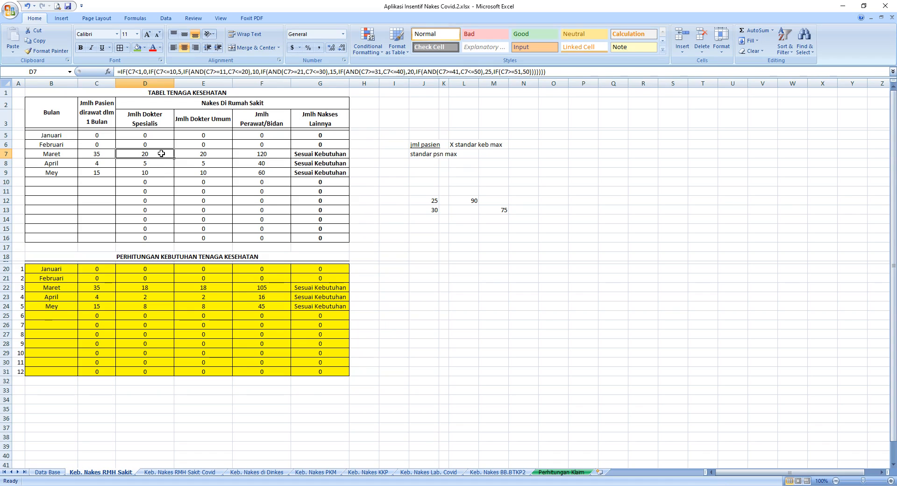
# Inspect the Maret requirements for specialists, general doctors and nurses in D7:F7 alongside the patient count
pyautogui.click(213, 153)
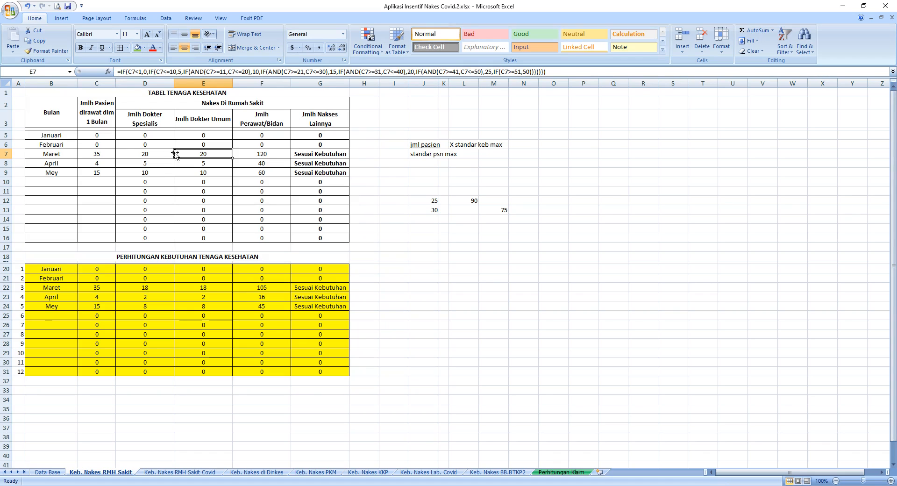
pyautogui.click(142, 154)
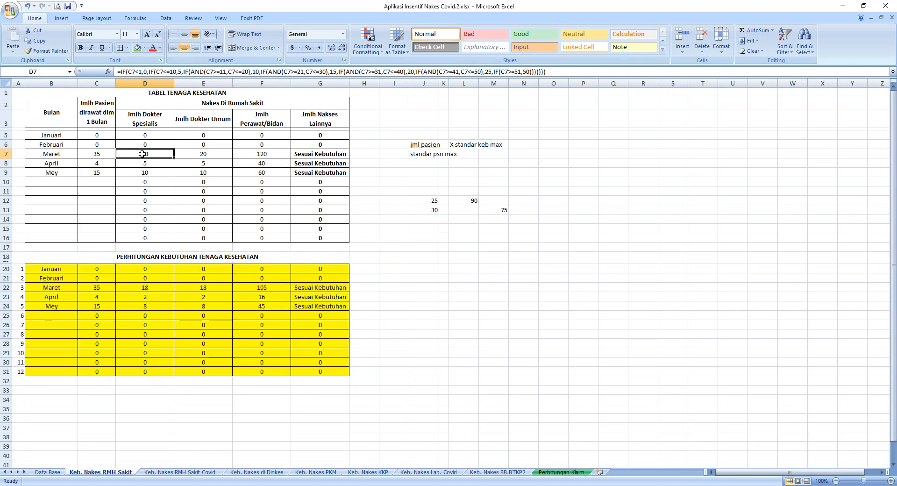
pyautogui.click(206, 156)
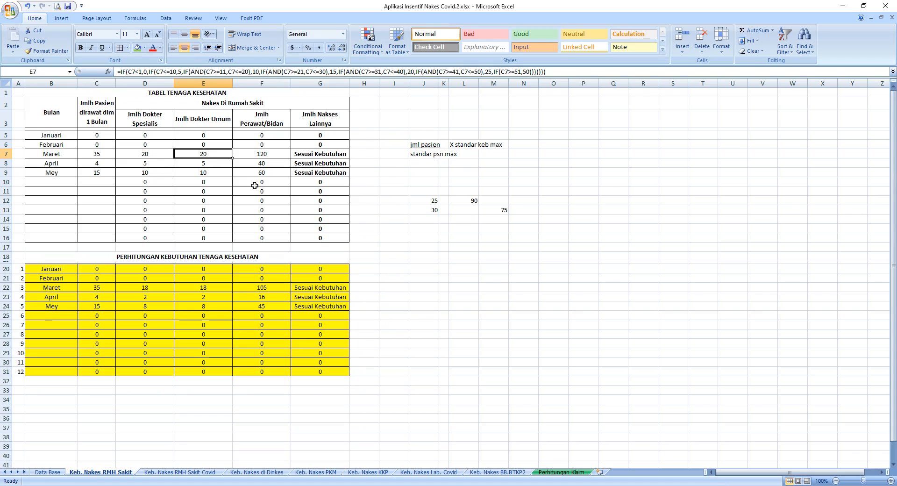
pyautogui.click(280, 153)
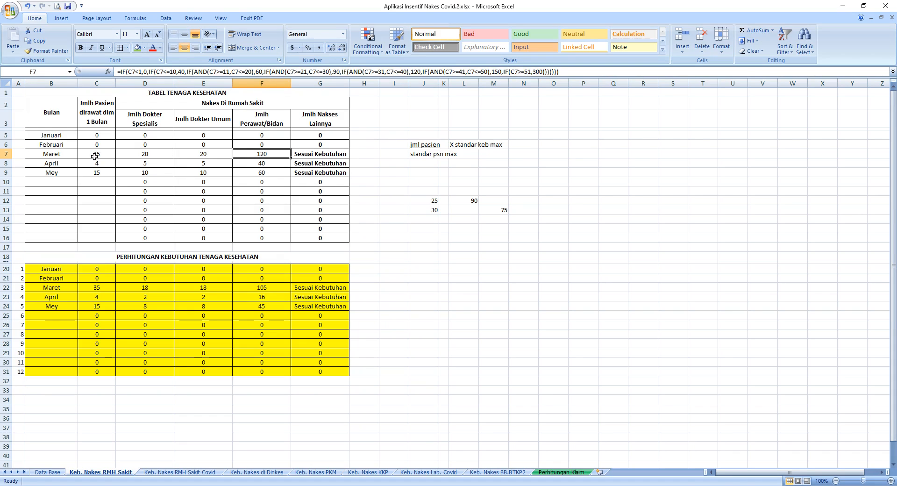
pyautogui.moveTo(95, 157); pyautogui.dragTo(263, 161)
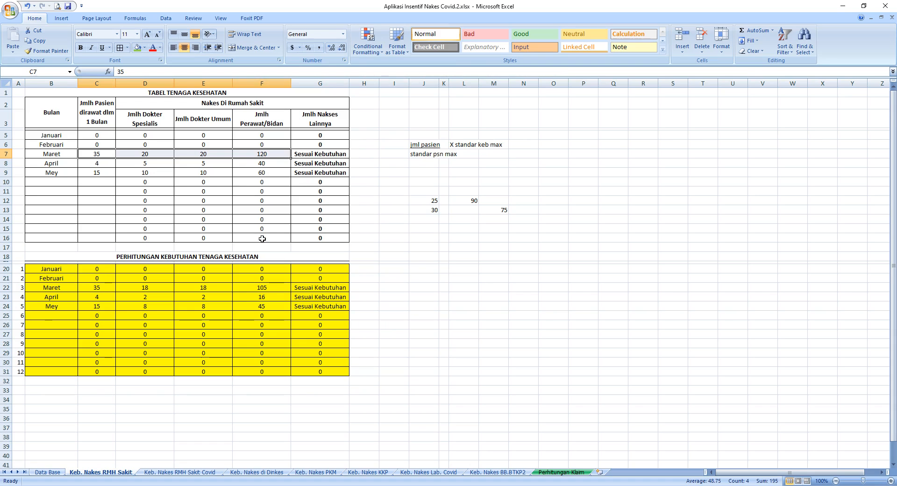
# Compare the calculated Maret staffing needs in D22:F22 and their formulas with the maximum requirements in D7:F7
pyautogui.click(86, 288)
pyautogui.moveTo(85, 288)
pyautogui.mouseDown()
pyautogui.moveTo(174, 288)
pyautogui.moveTo(99, 289)
pyautogui.mouseUp()
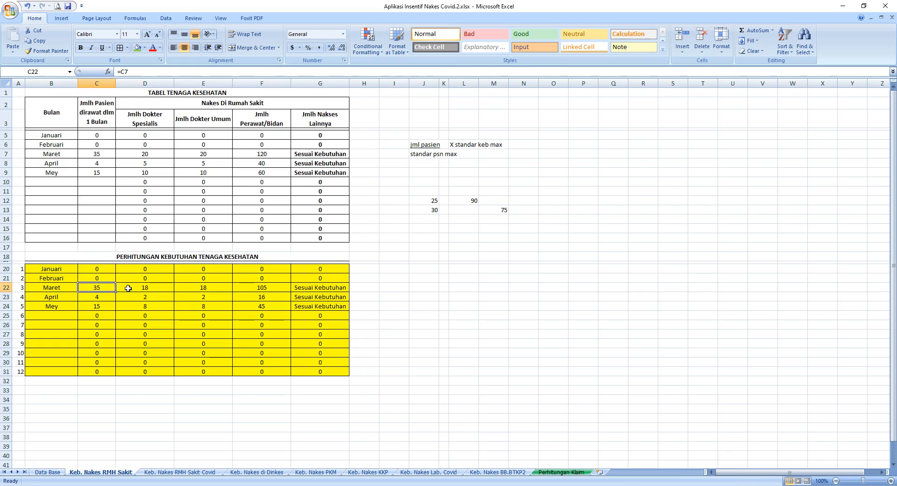
pyautogui.click(161, 156)
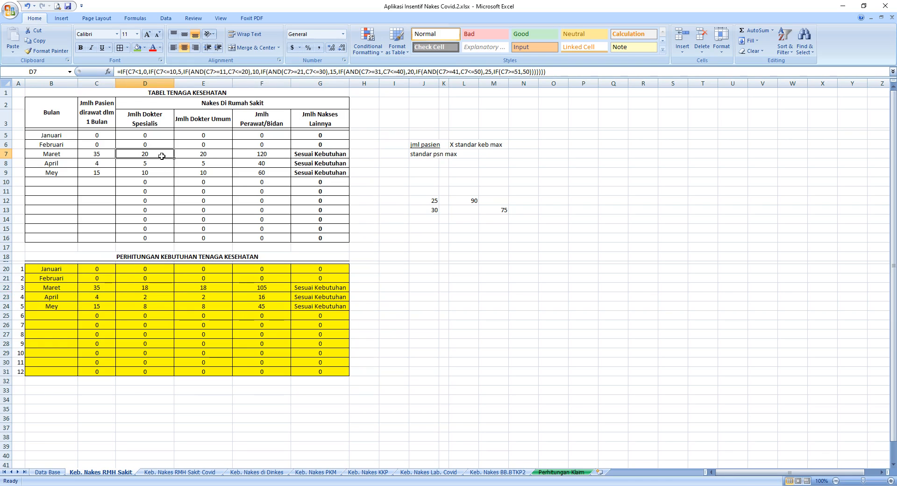
pyautogui.click(195, 157)
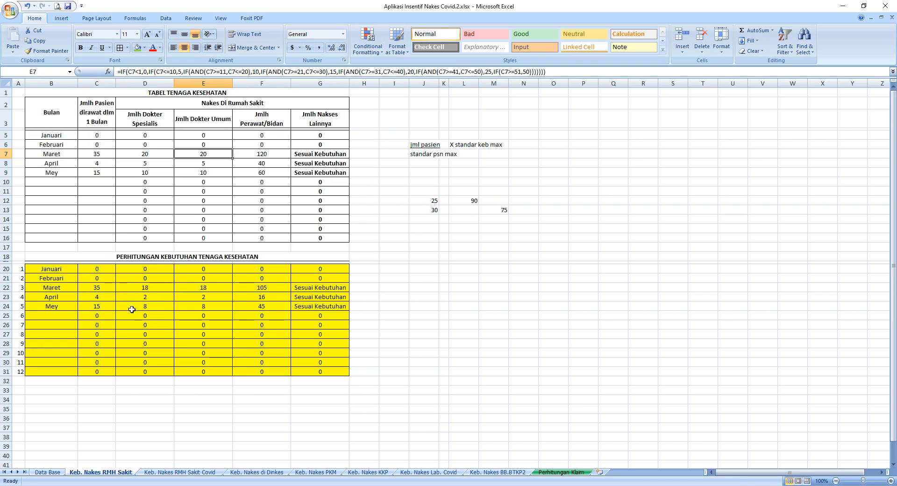
pyautogui.moveTo(143, 287); pyautogui.dragTo(190, 287)
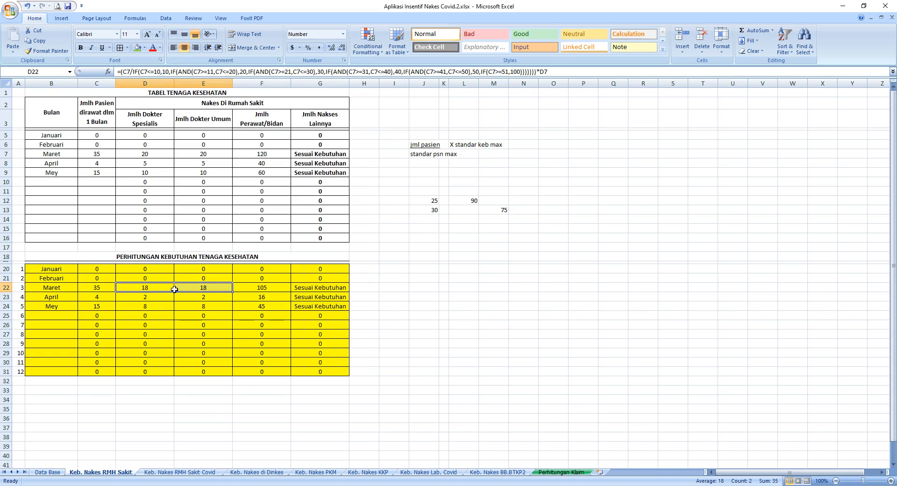
pyautogui.click(191, 289)
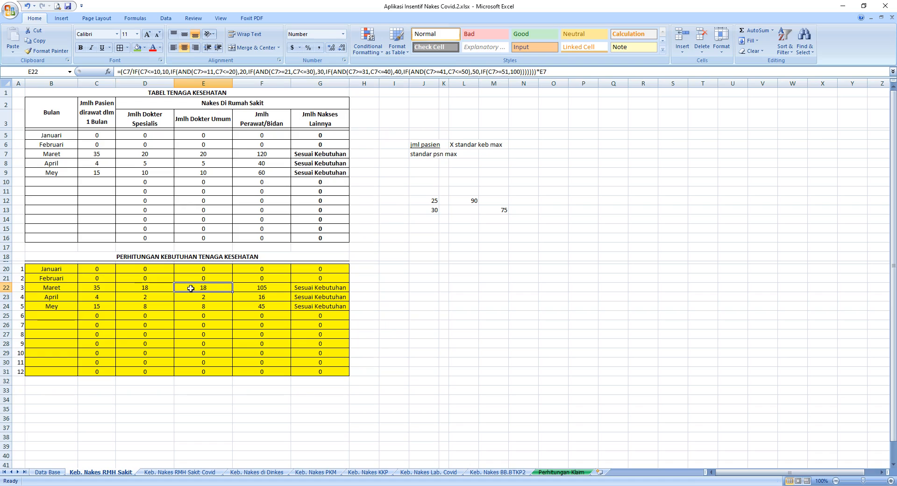
pyautogui.click(270, 287)
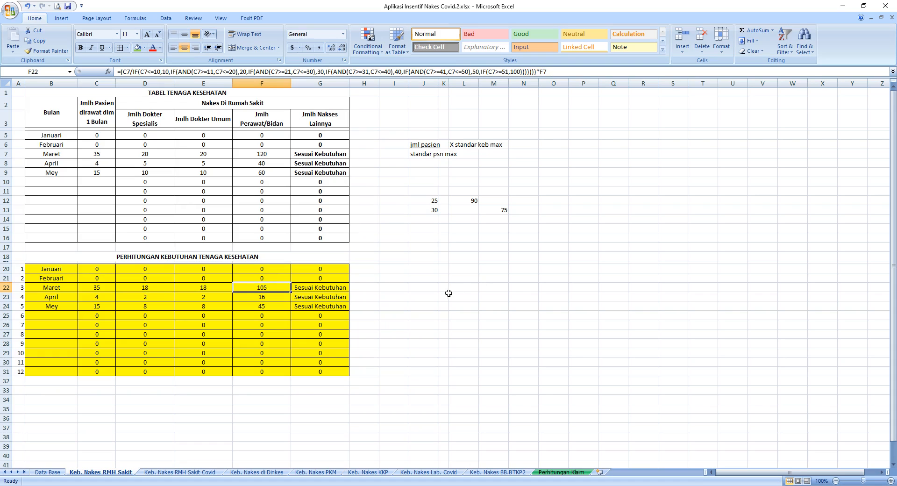
pyautogui.moveTo(87, 157); pyautogui.dragTo(267, 159)
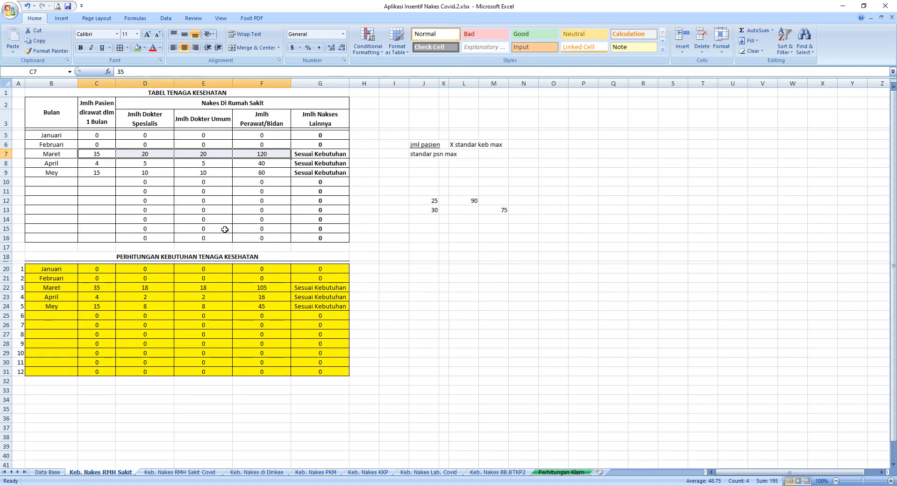
# Check the 31 - 40 patient bracket on the Data Base sheet against the calculated Maret row on Keb. Nakes RMH Sakit
pyautogui.click(58, 473)
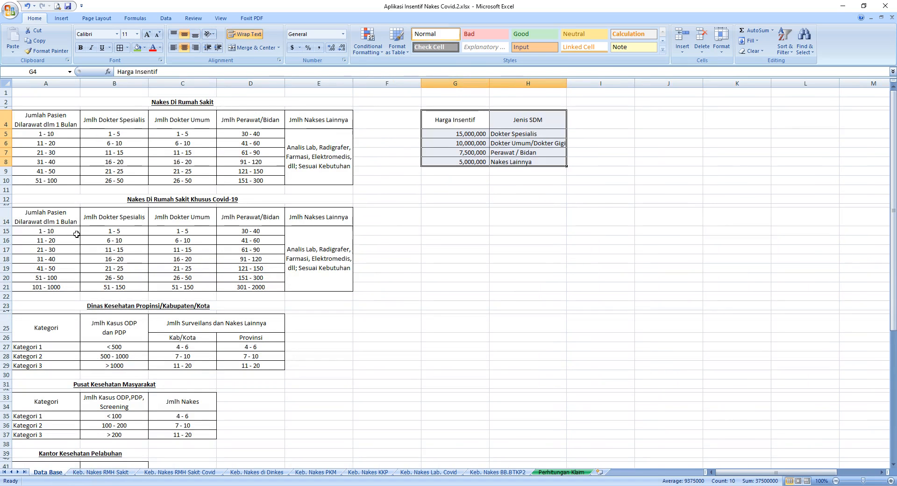
pyautogui.moveTo(49, 164); pyautogui.dragTo(114, 165)
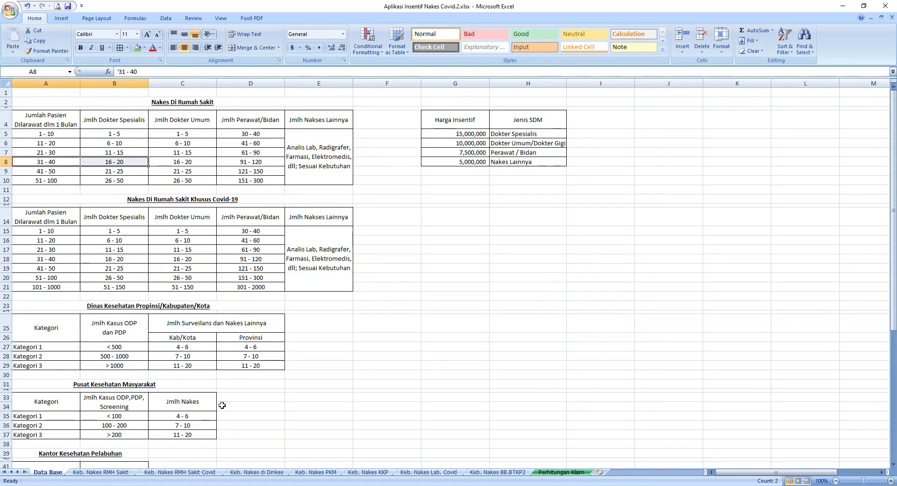
pyautogui.click(117, 472)
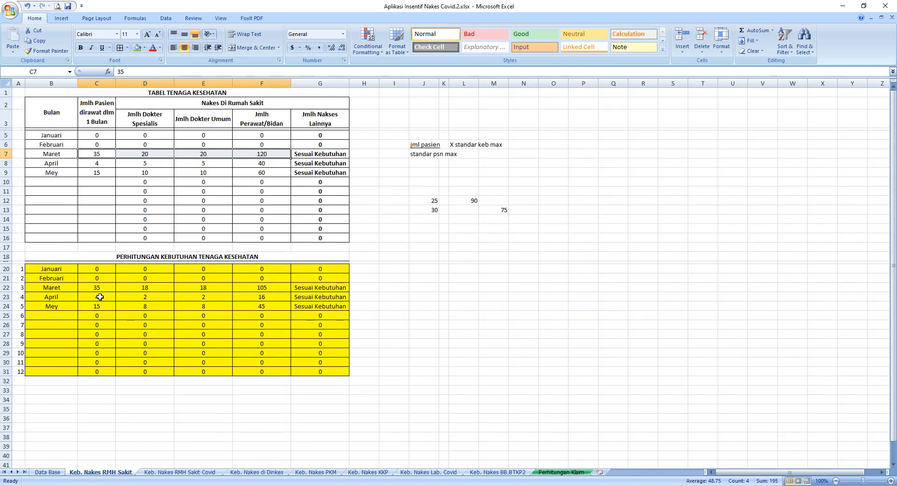
pyautogui.moveTo(98, 294); pyautogui.dragTo(153, 291)
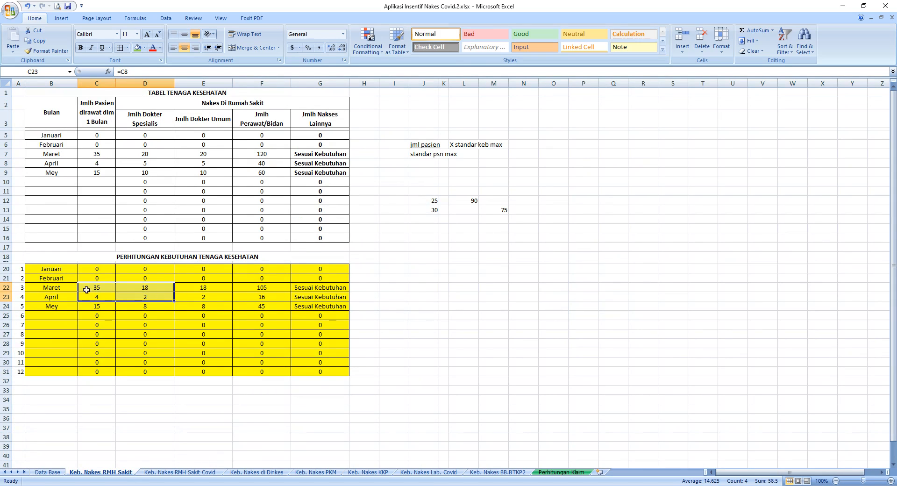
pyautogui.moveTo(88, 289); pyautogui.dragTo(276, 288)
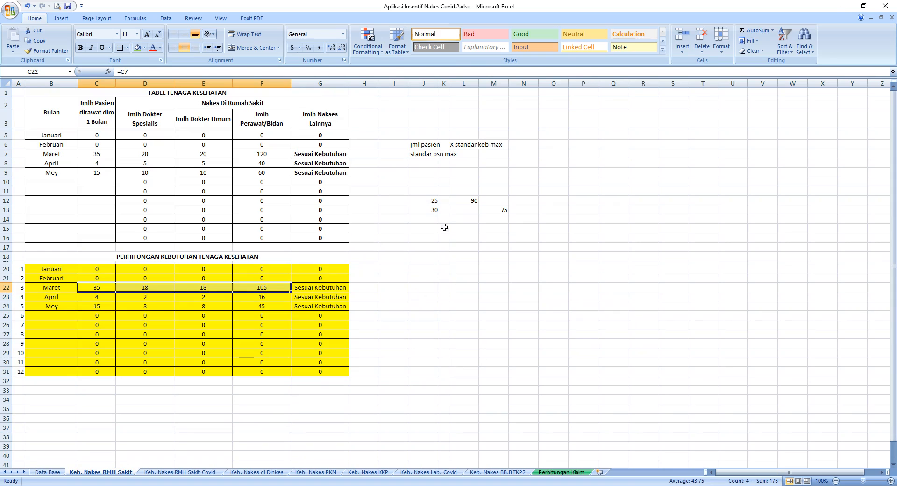
# Enter 35 as the patient count in J12 of the example calculation and try 20 as the patient standard in J13
pyautogui.click(427, 201)
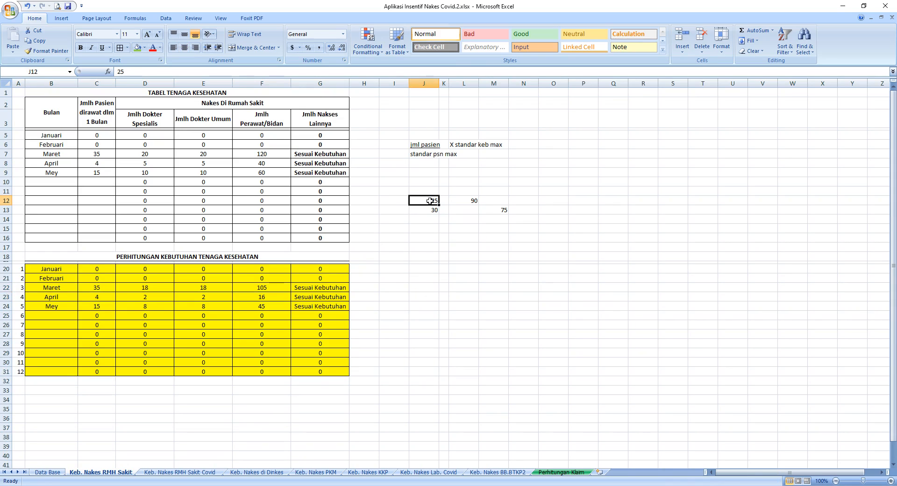
pyautogui.write('3')
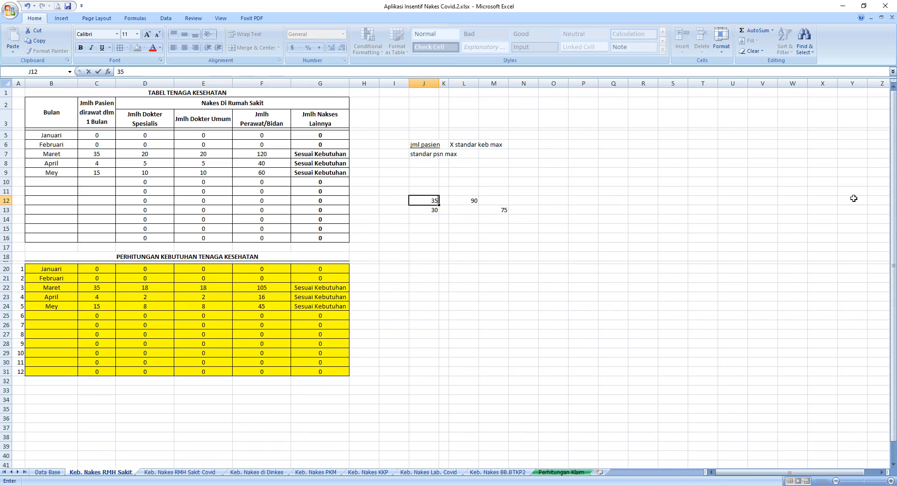
pyautogui.press('Return')
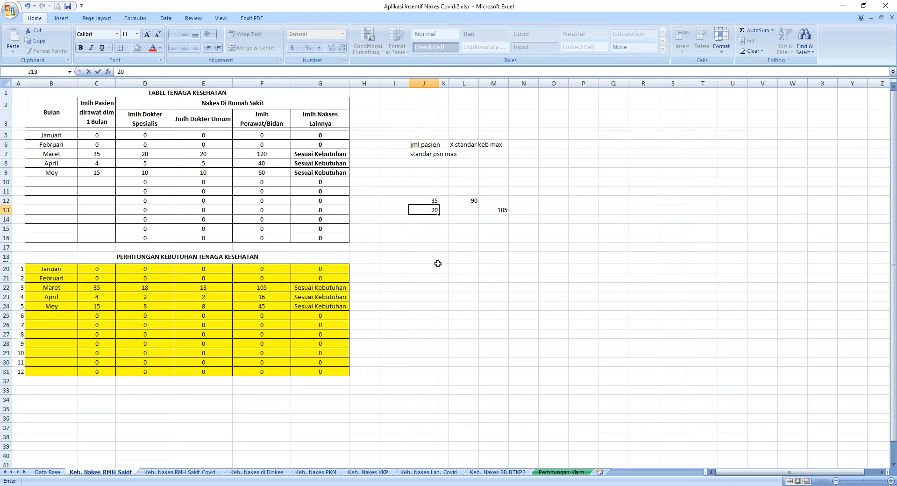
pyautogui.press('Return')
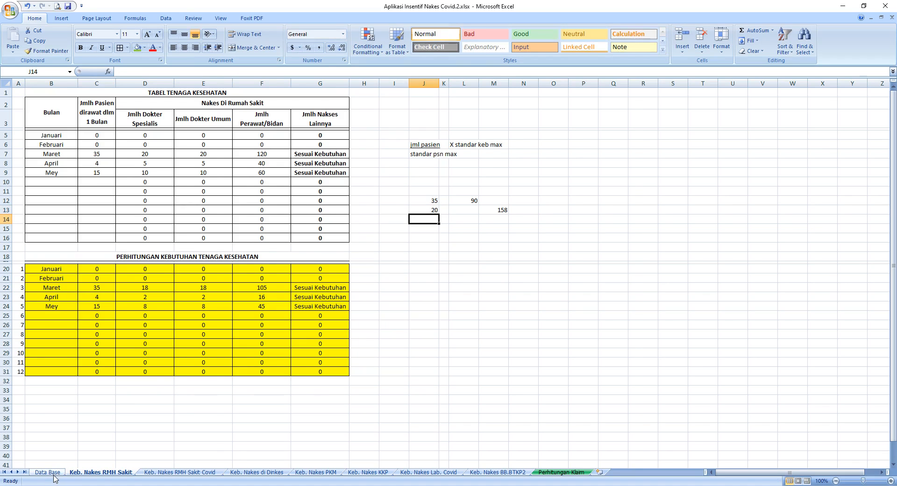
# Look up the 31 - 40 patient bracket on the Data Base sheet and set the maximum patient standard in J13 of Keb. Nakes RMH Sakit to 40
pyautogui.click(53, 474)
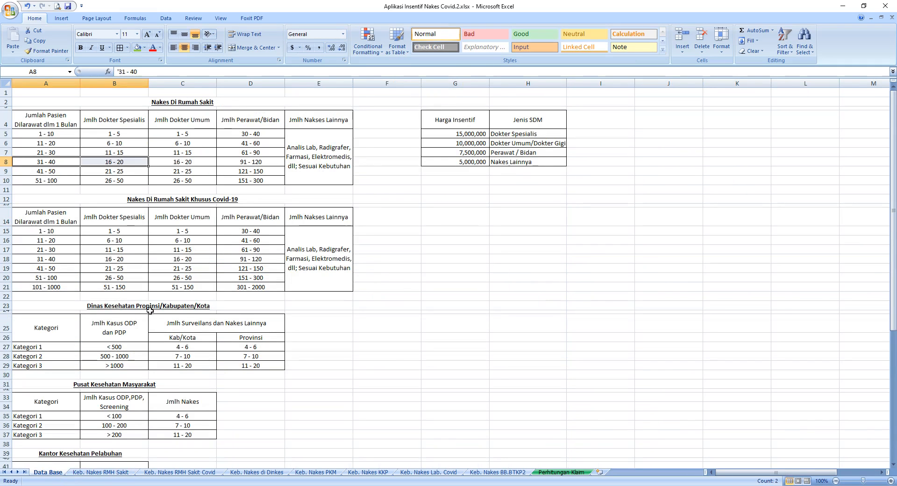
pyautogui.click(59, 162)
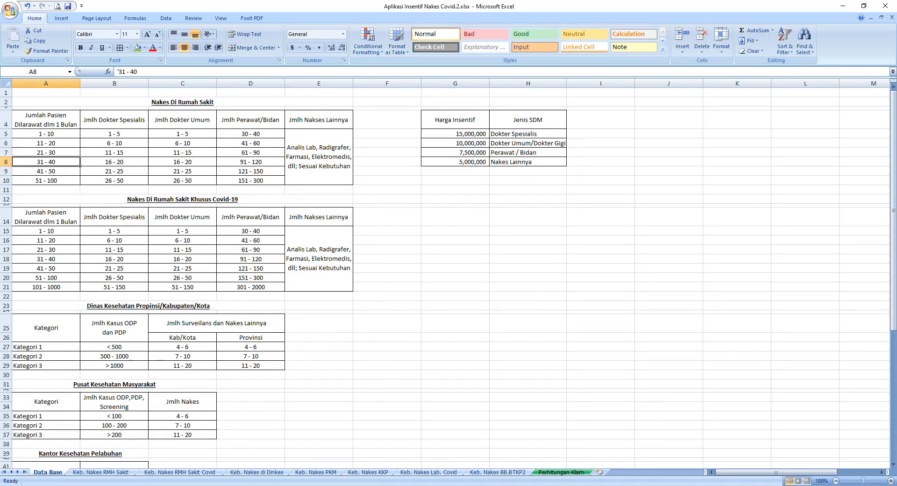
pyautogui.click(100, 472)
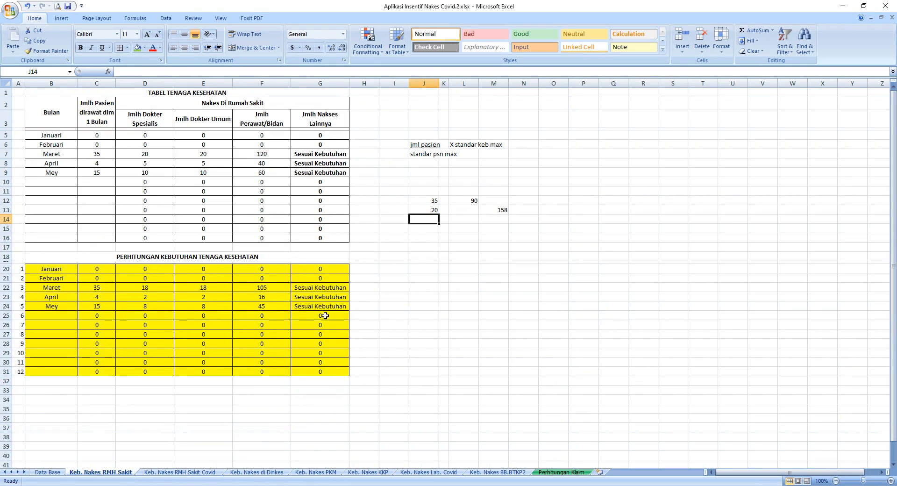
pyautogui.click(412, 209)
pyautogui.write('40')
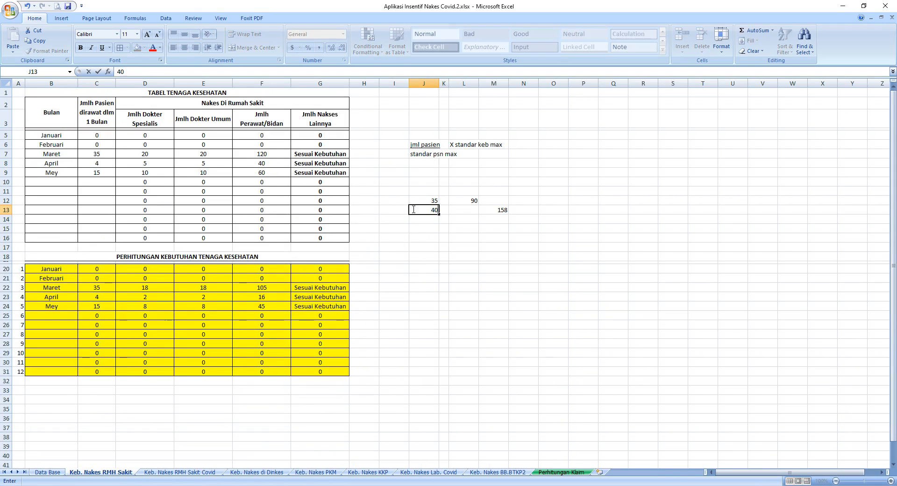
pyautogui.press('Tab')
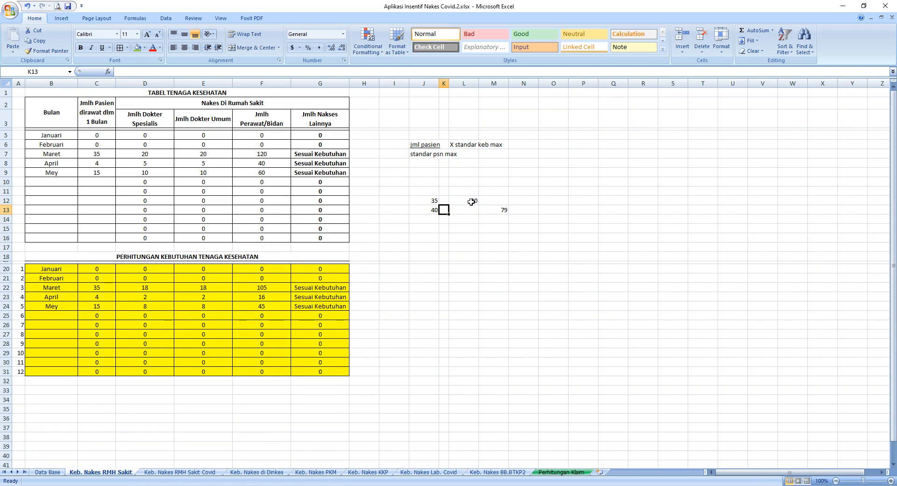
# Set the maximum requirement in L12 of the example calculation to 20, matching the Maret specialist figure in D7
pyautogui.click(164, 155)
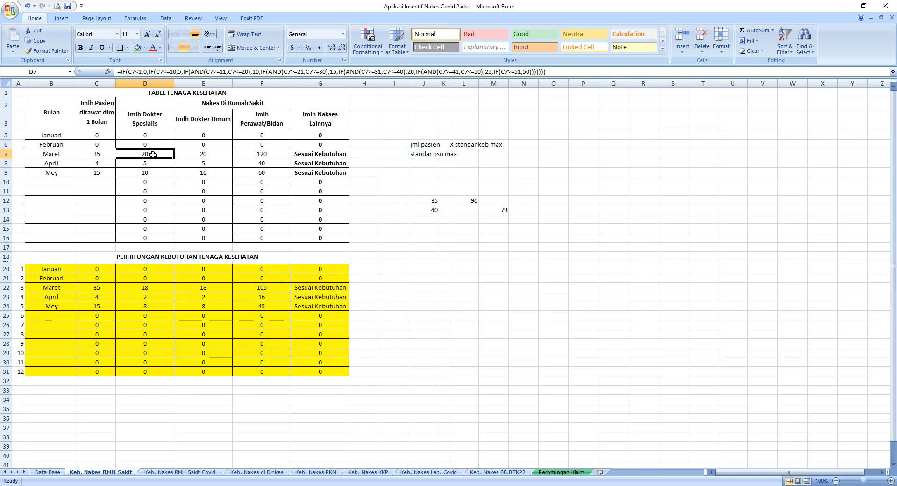
pyautogui.click(472, 202)
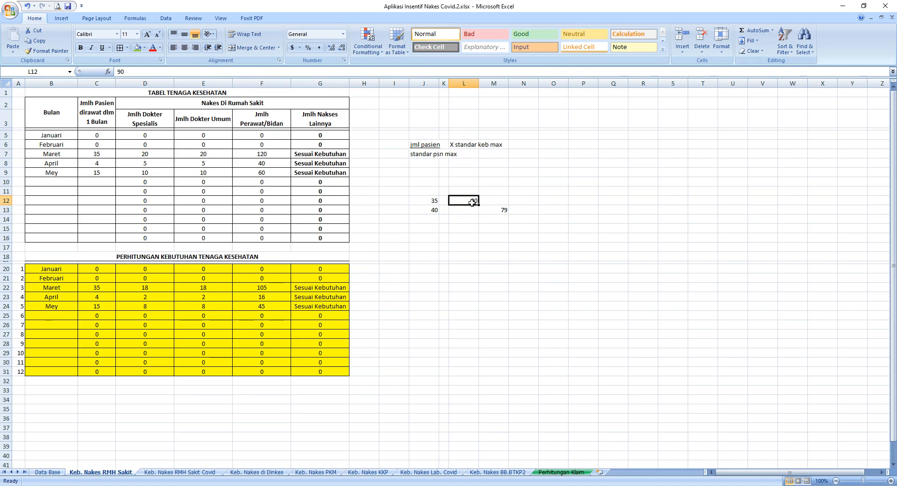
pyautogui.write('2')
pyautogui.press('Tab')
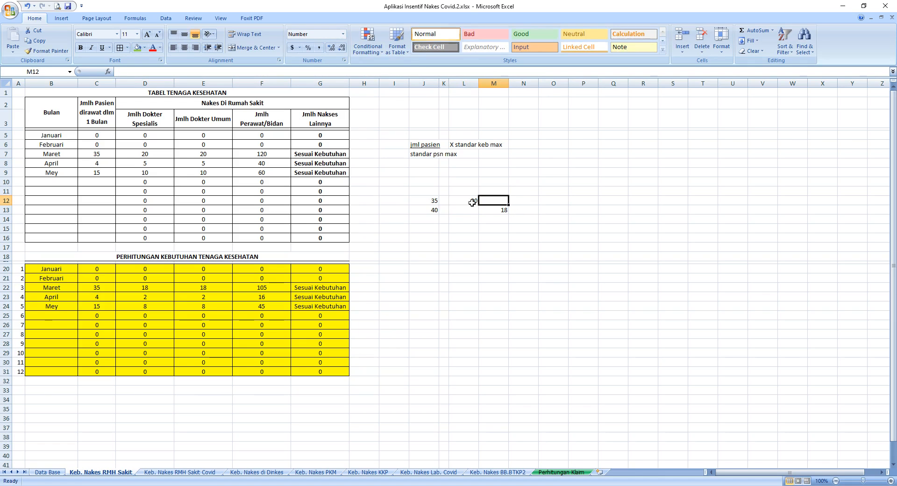
# Examine the formula in M13 and its referenced cells against the written calculation rule in J6:L7
pyautogui.moveTo(421, 145); pyautogui.dragTo(470, 159)
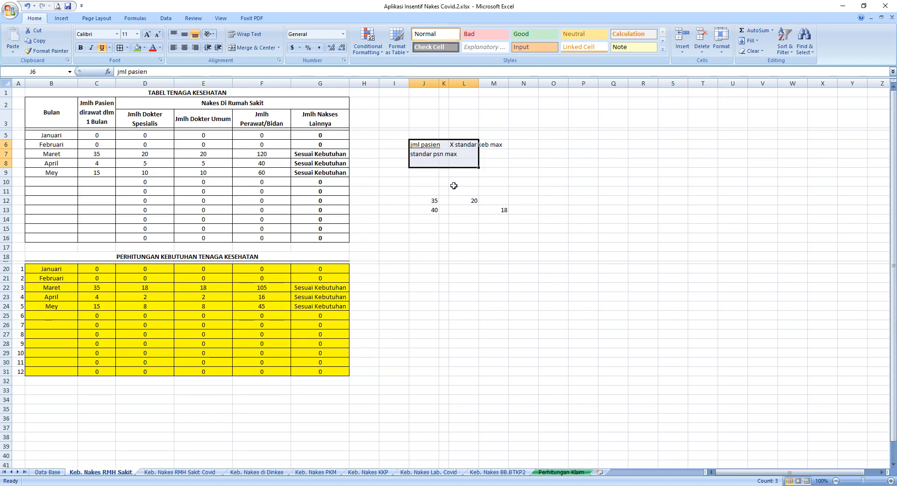
pyautogui.click(488, 212)
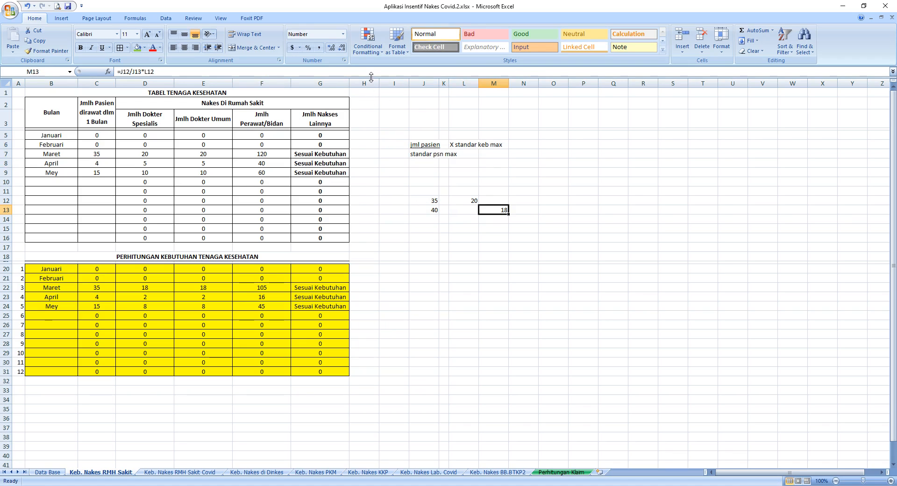
pyautogui.press('F2')
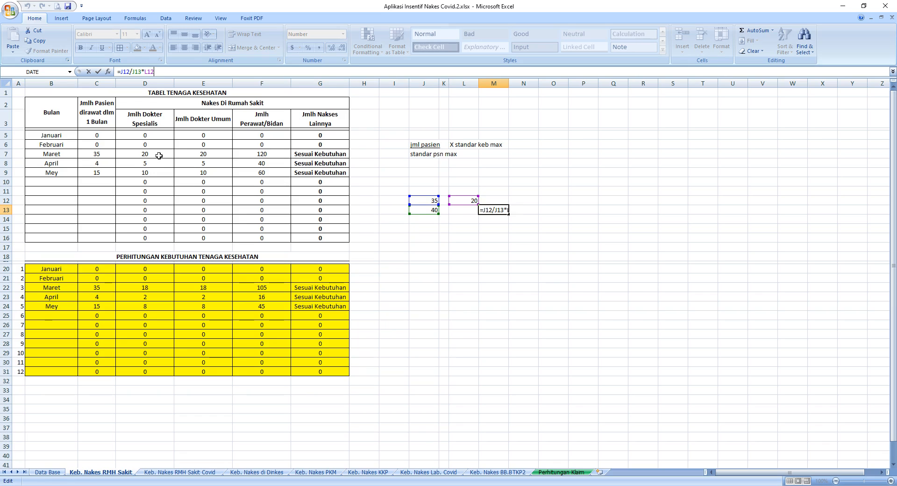
pyautogui.press('Return')
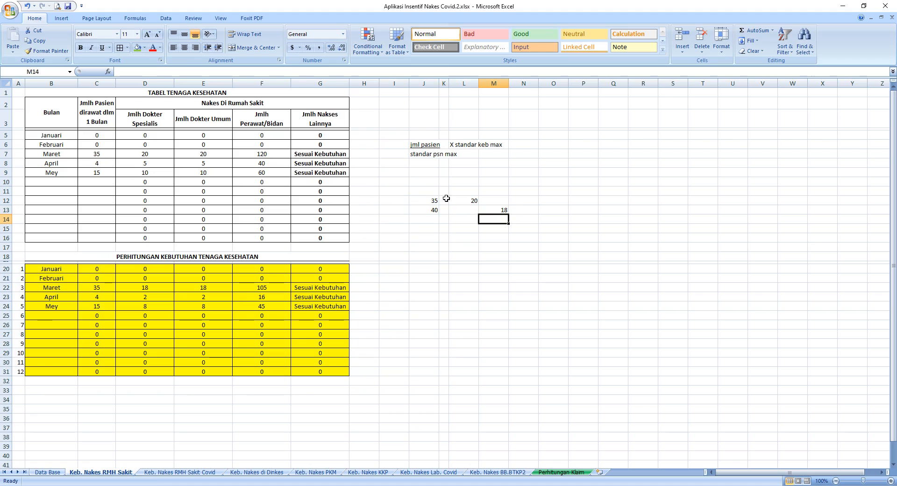
# Set the maximum requirement in L12 to 120 for the Maret nurses and check the example result in M13
pyautogui.click(472, 202)
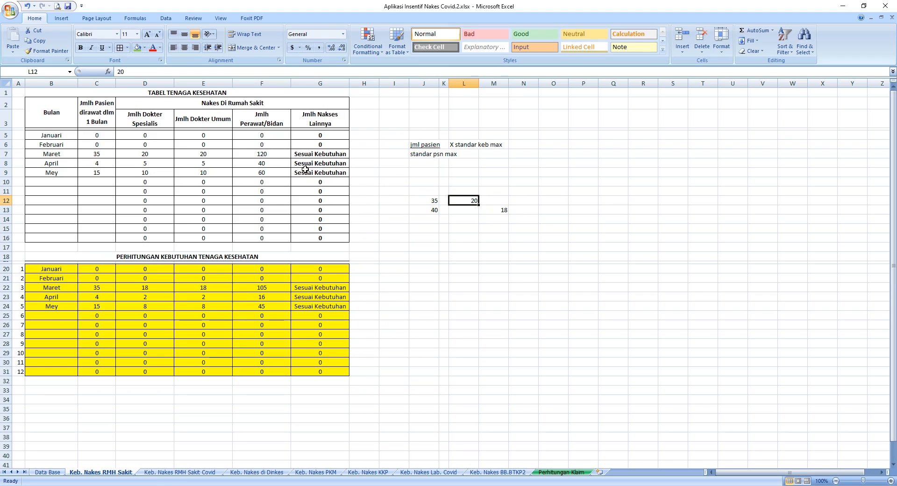
pyautogui.write('12')
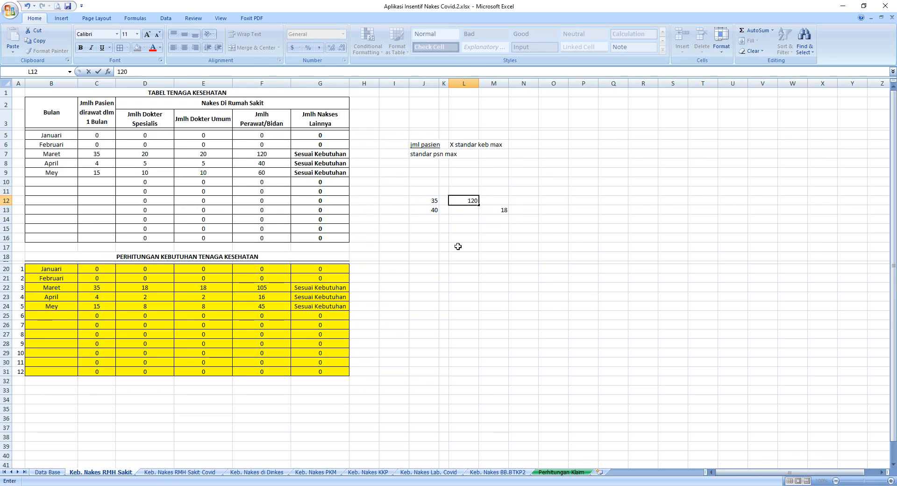
pyautogui.press('Return')
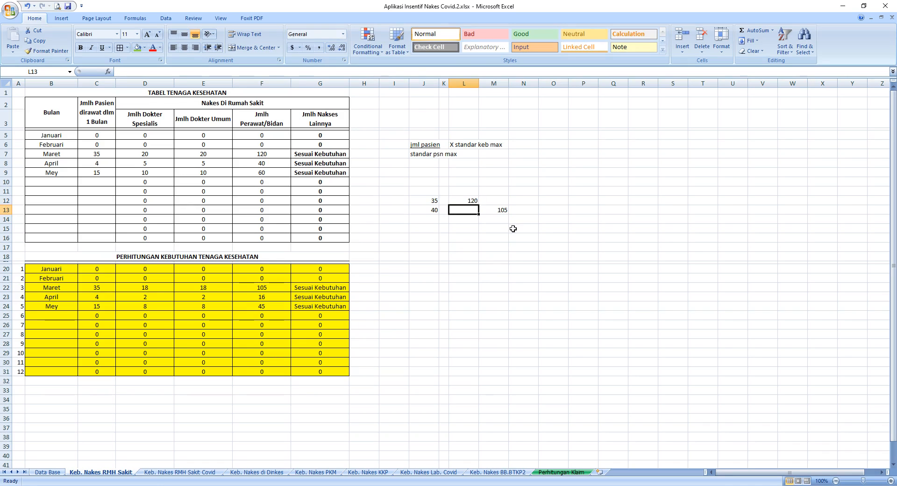
pyautogui.click(504, 212)
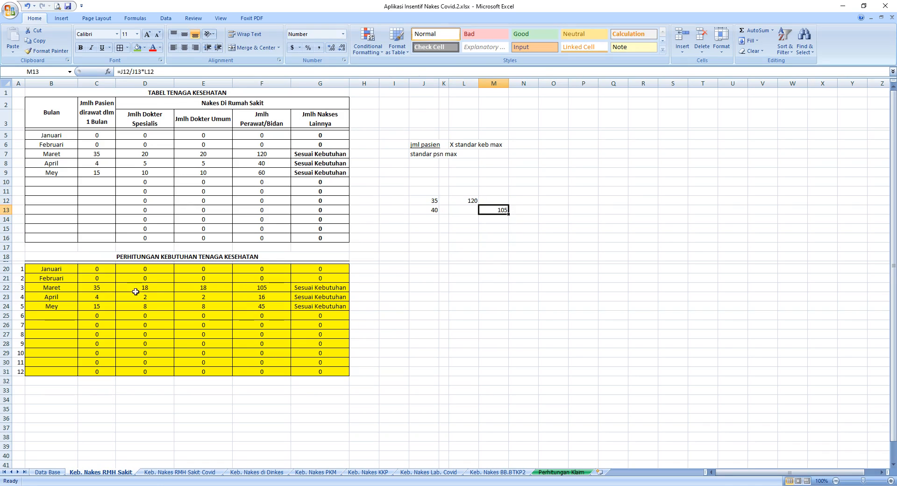
# Compare the calculated staffing needs for Maret through Mey in the yellow table with the maximum requirements in the upper table
pyautogui.moveTo(125, 286); pyautogui.dragTo(285, 293)
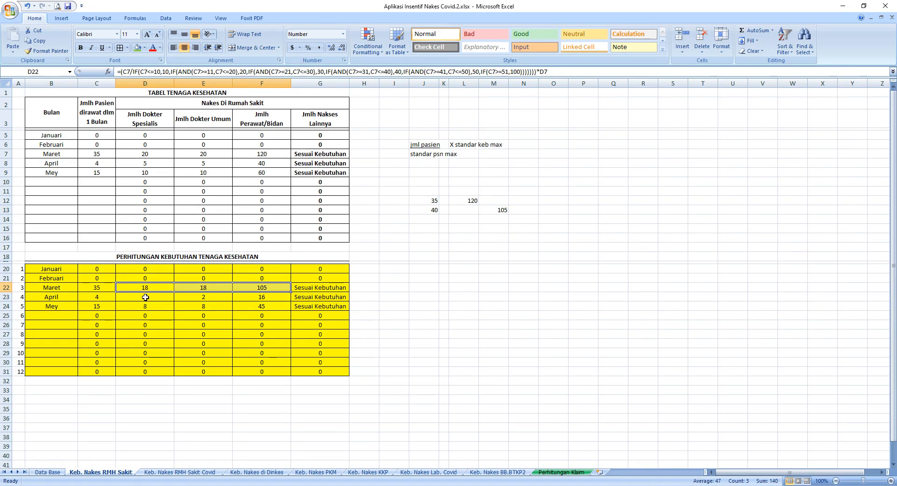
pyautogui.moveTo(140, 287); pyautogui.dragTo(276, 291)
pyautogui.moveTo(126, 299); pyautogui.dragTo(261, 311)
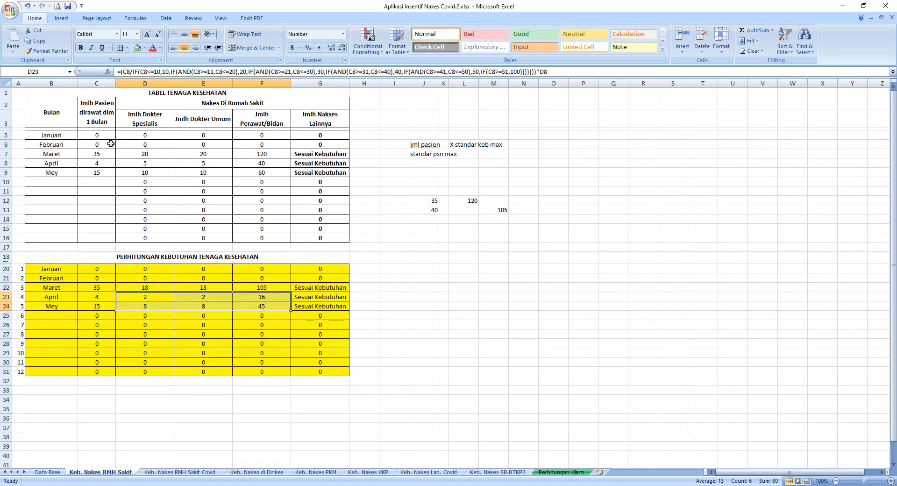
pyautogui.moveTo(100, 157); pyautogui.dragTo(258, 180)
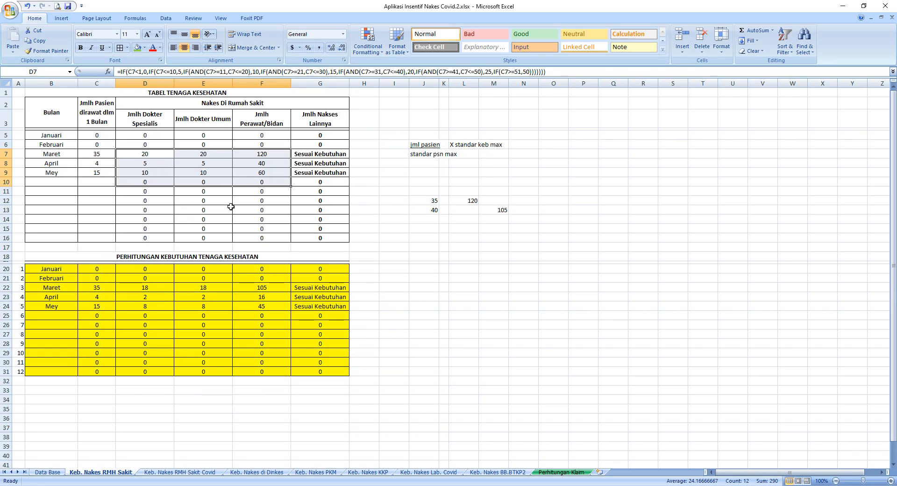
# Compare the Maret to Mey patient counts with the calculated hospital needs, and review the staffing sheets for the other facility types
pyautogui.moveTo(103, 153); pyautogui.dragTo(107, 172)
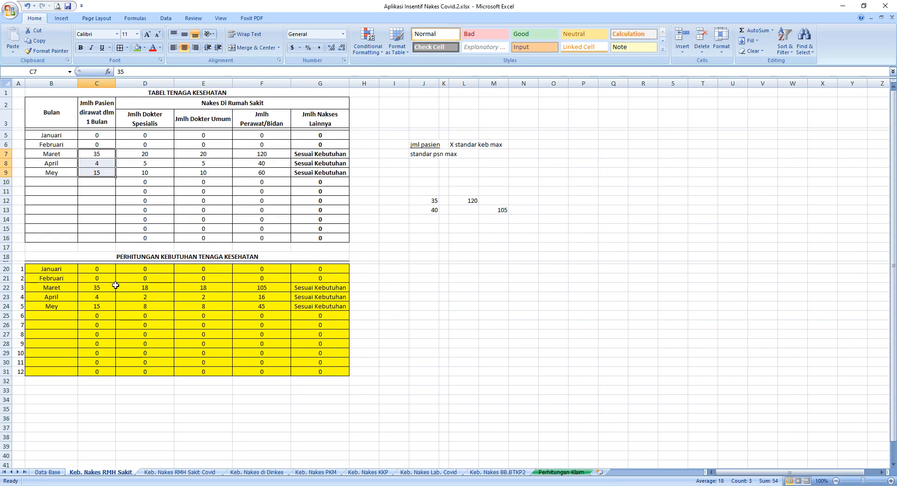
pyautogui.moveTo(125, 287); pyautogui.dragTo(260, 310)
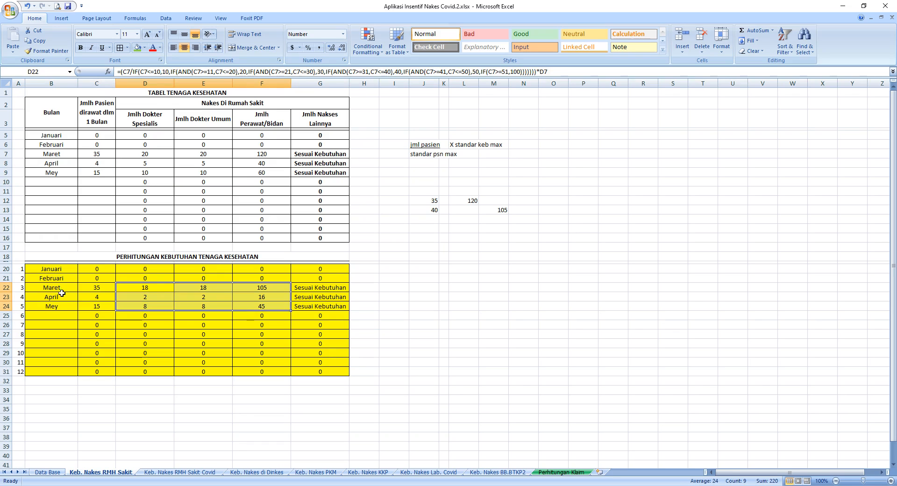
pyautogui.click(181, 473)
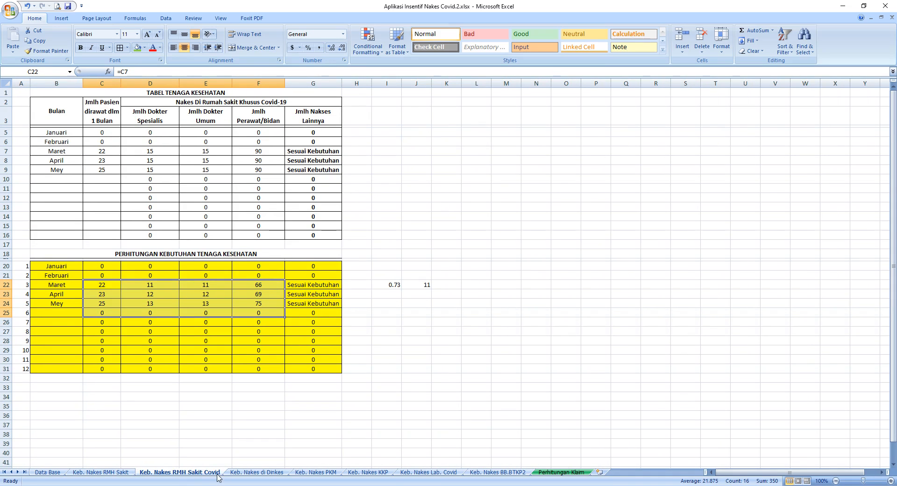
pyautogui.click(257, 473)
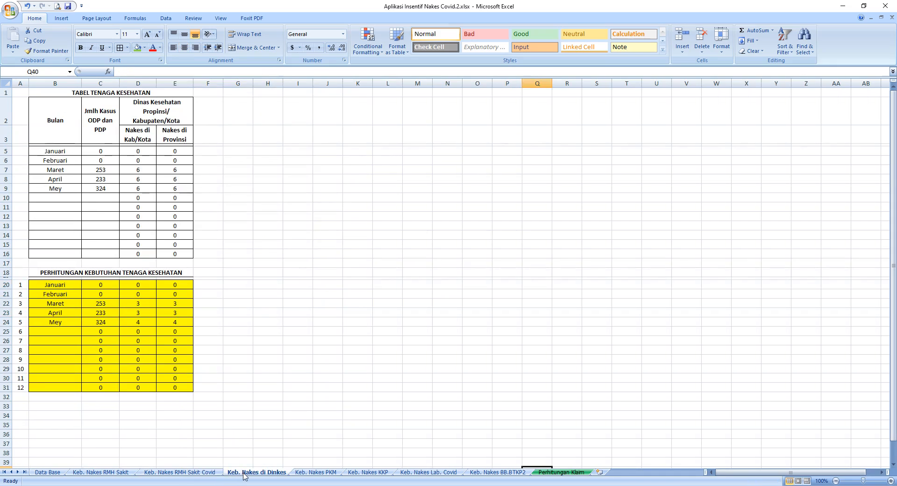
pyautogui.click(310, 474)
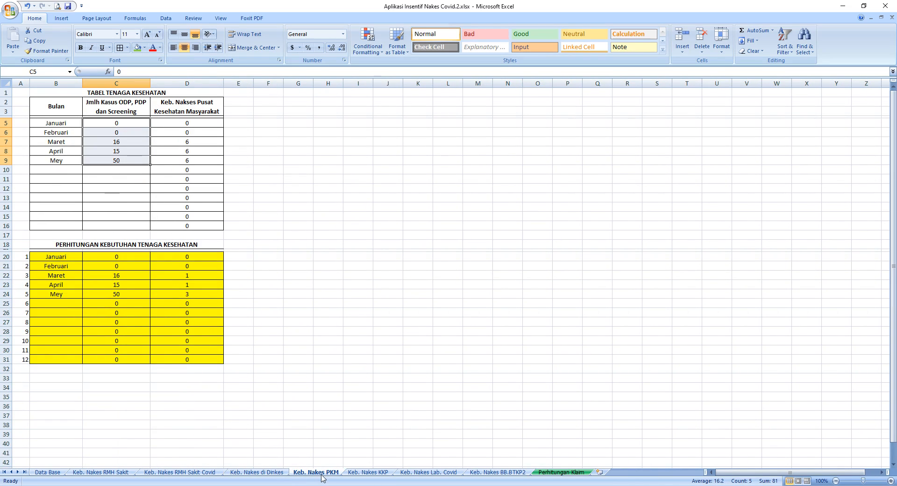
pyautogui.click(382, 473)
pyautogui.click(453, 473)
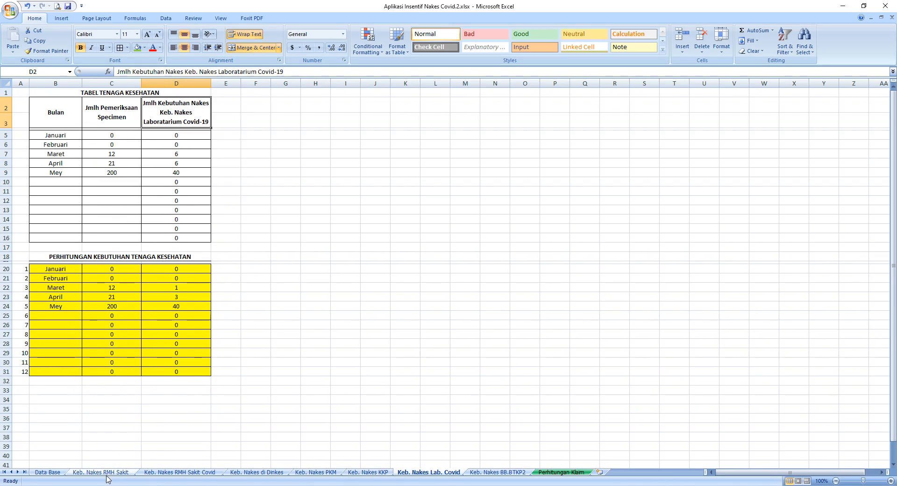
pyautogui.click(160, 473)
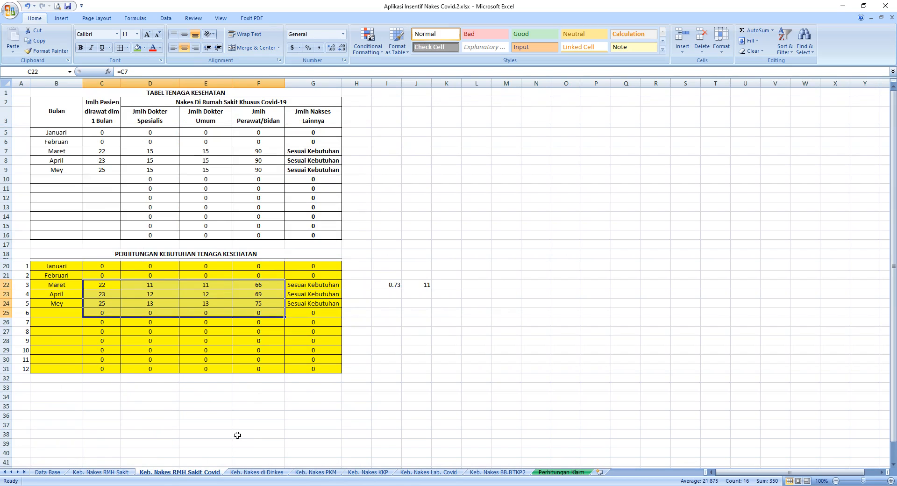
# Read the staffing-needs formulas on page 5 of juknis insentif0001.pdf in Foxit PhantomPDF, and return to Excel to inspect D23 on the Covid hospital sheet
pyautogui.hotkey('alt', 'Tab')
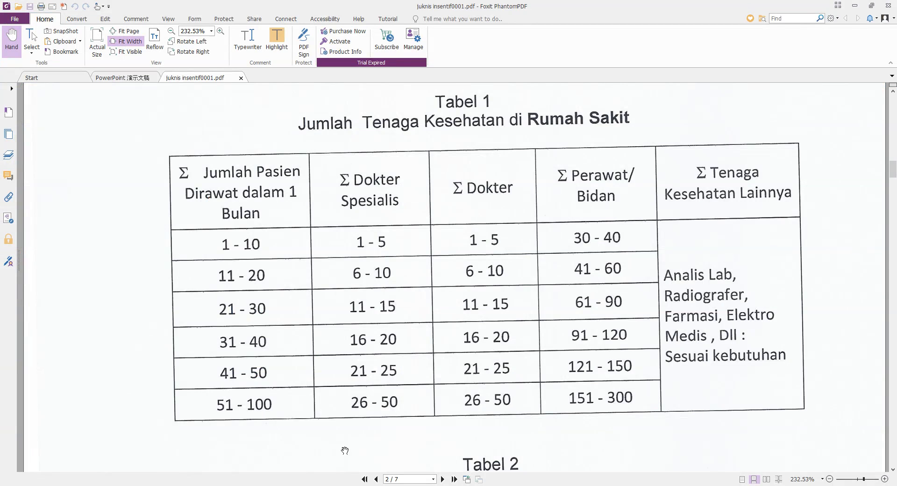
pyautogui.scroll(5, 346, 451)
pyautogui.scroll(-5, 357, 442)
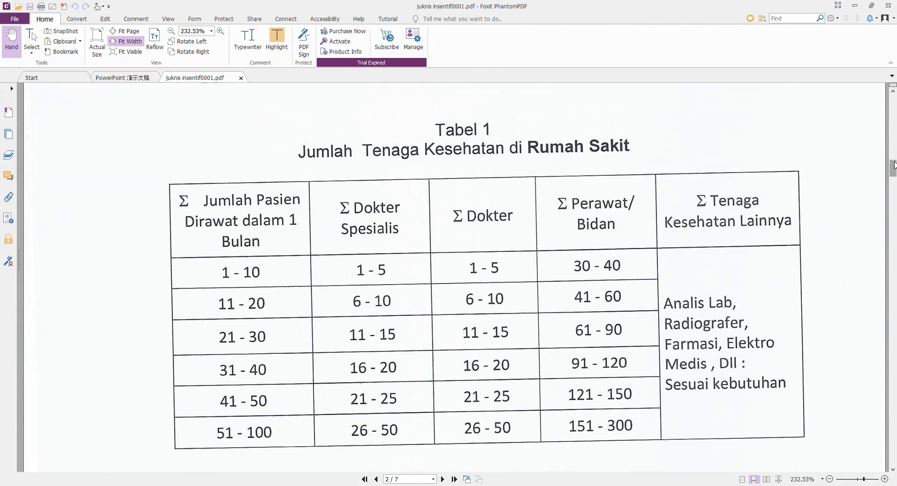
pyautogui.scroll(-3, 357, 441)
pyautogui.moveTo(893, 175)
pyautogui.mouseDown()
pyautogui.moveTo(893, 378)
pyautogui.moveTo(893, 317)
pyautogui.mouseUp()
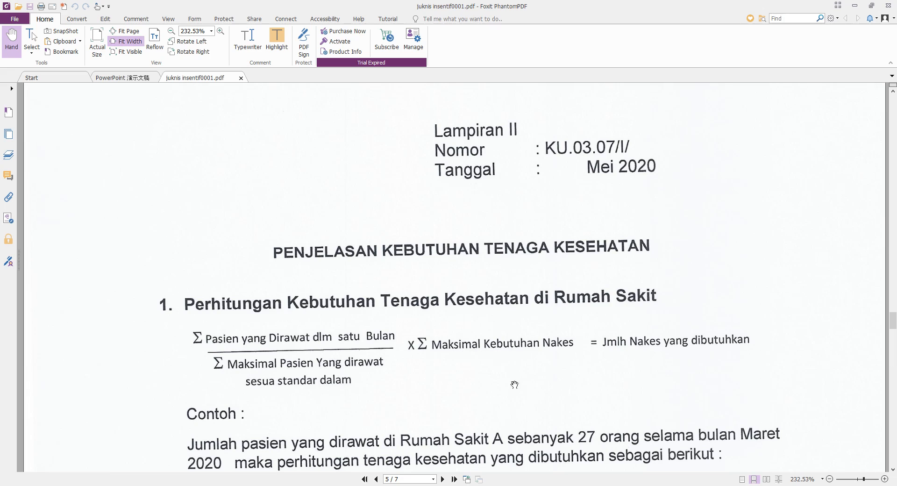
pyautogui.scroll(-5, 335, 454)
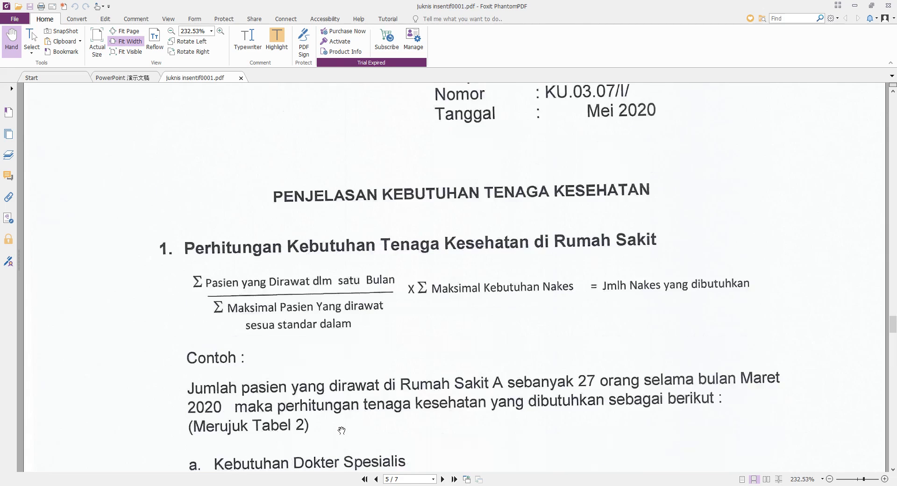
pyautogui.scroll(-8, 342, 426)
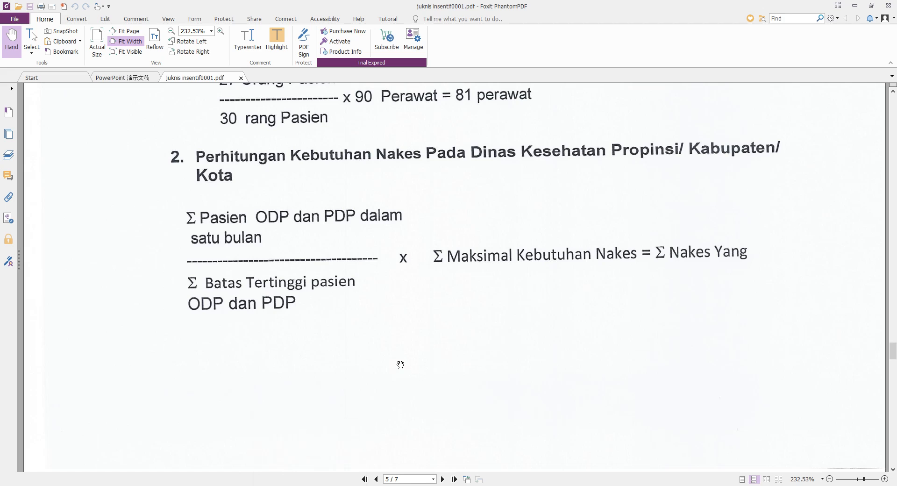
pyautogui.click(304, 462)
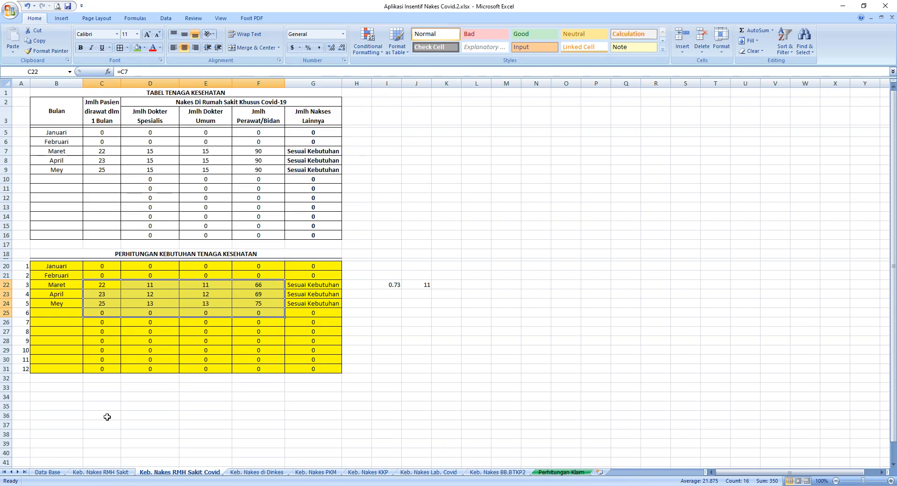
pyautogui.click(149, 296)
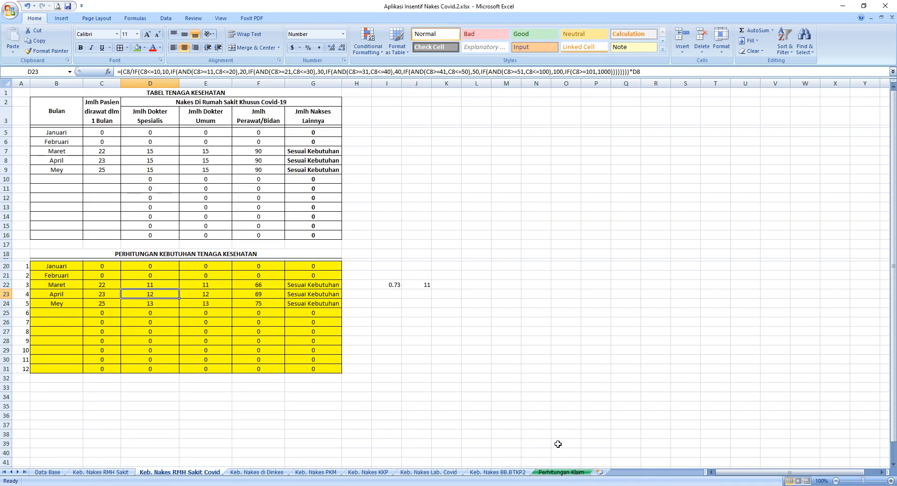
# Open the Perhitungan Klaim sheet and examine the month setting in K3 and the satker options available in L3
pyautogui.click(558, 472)
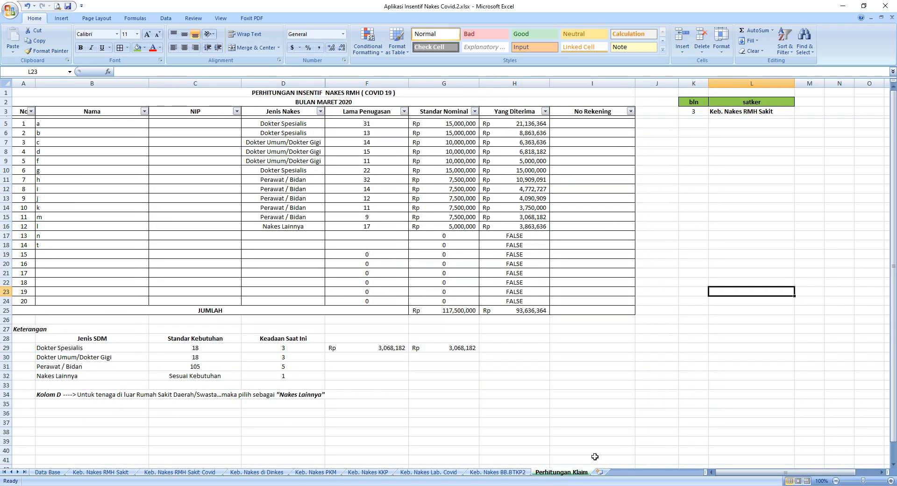
pyautogui.click(755, 113)
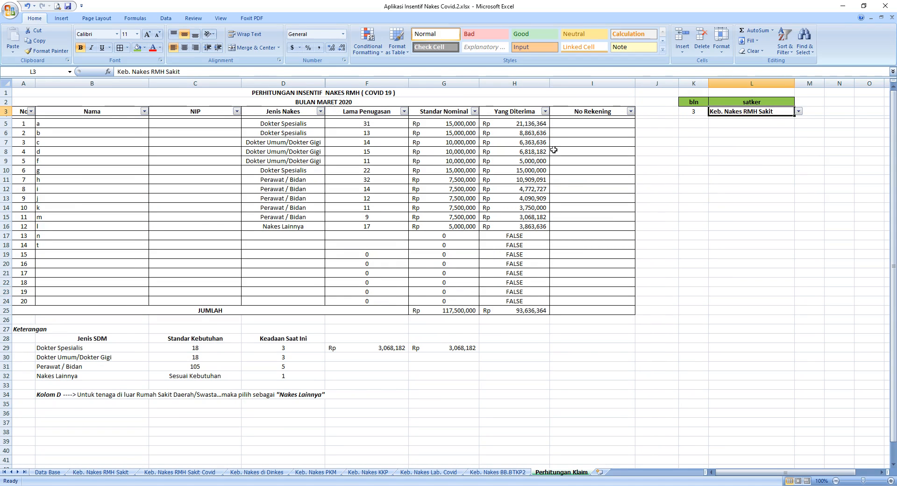
pyautogui.click(697, 114)
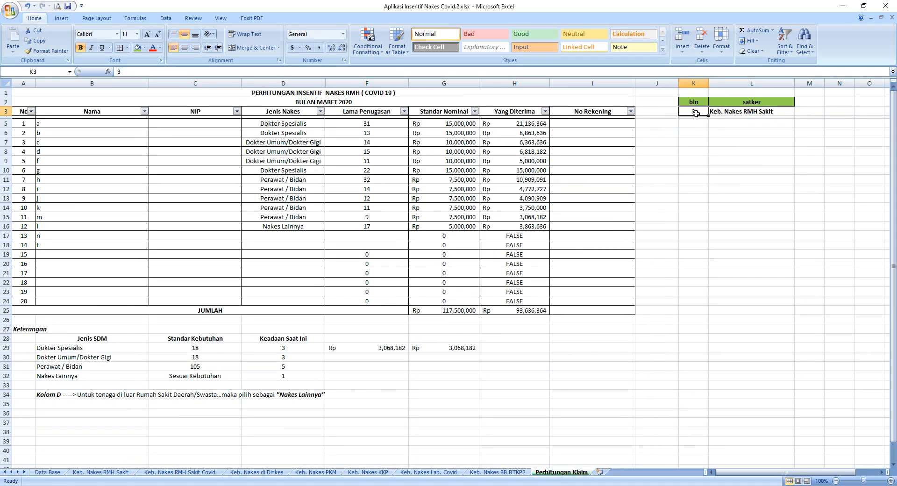
pyautogui.click(741, 111)
pyautogui.click(799, 112)
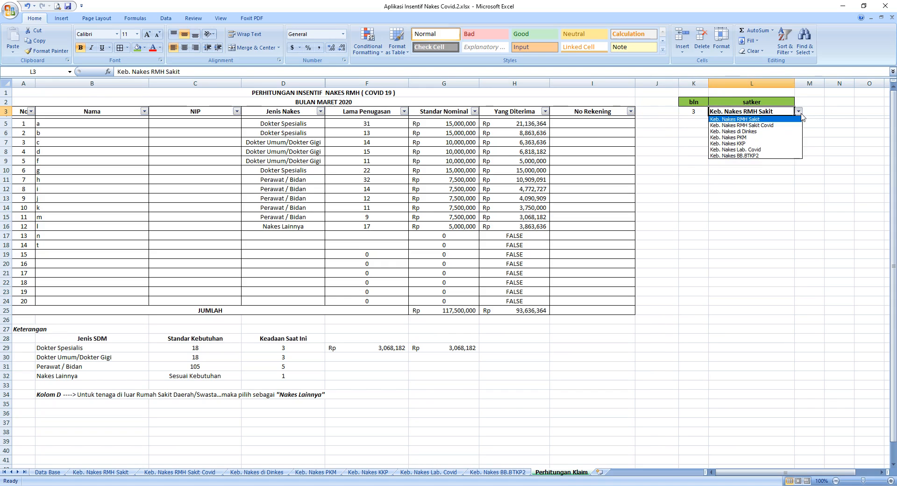
pyautogui.click(798, 111)
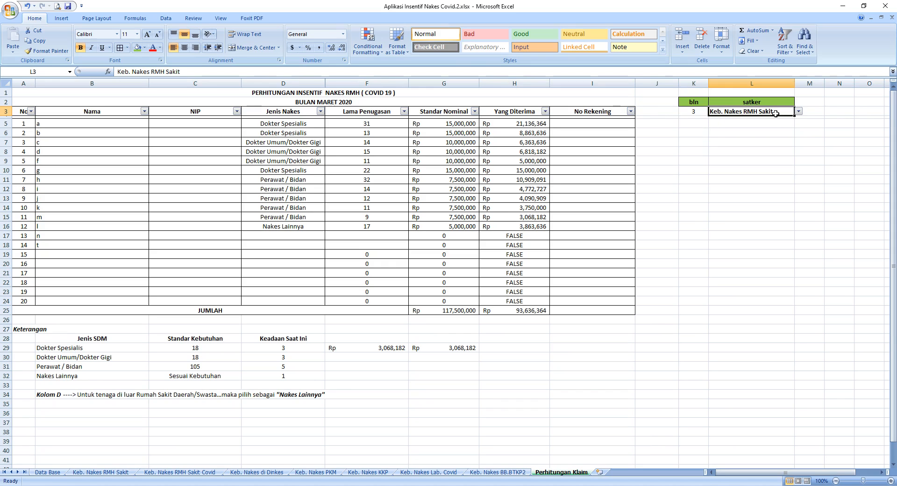
# Set the character count of the MID function in the A1 title formula to 20
pyautogui.click(333, 102)
pyautogui.click(352, 93)
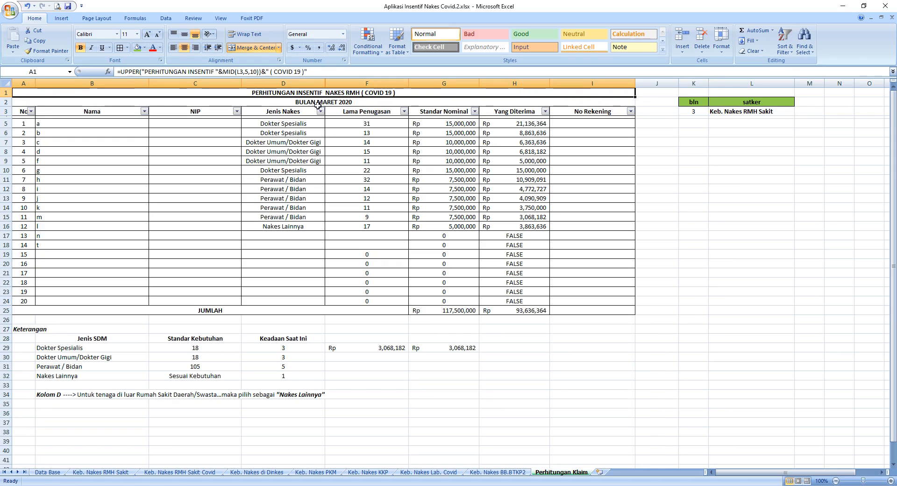
pyautogui.click(255, 73)
pyautogui.press('BackSpace')
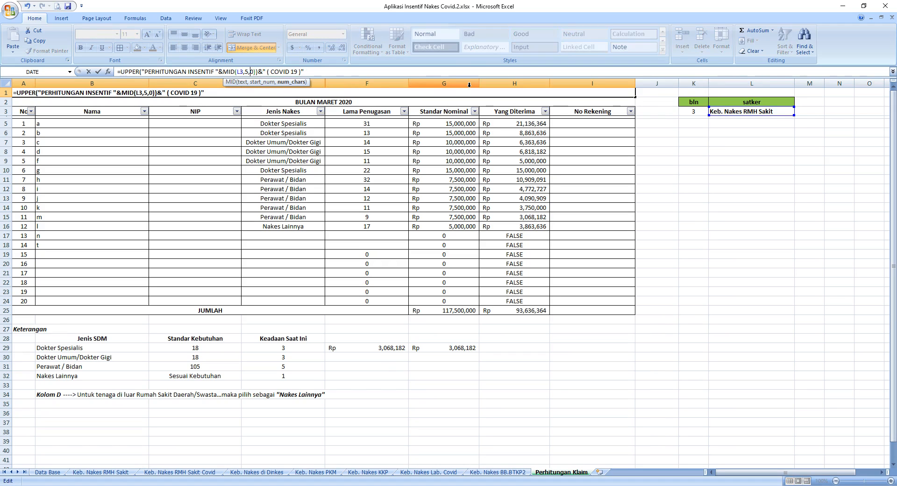
pyautogui.write('2')
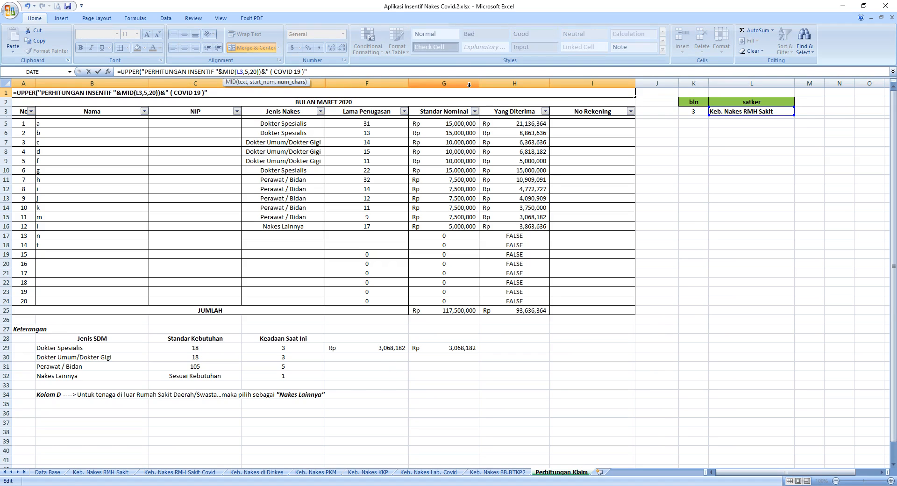
pyautogui.write('0')
pyautogui.press('Return')
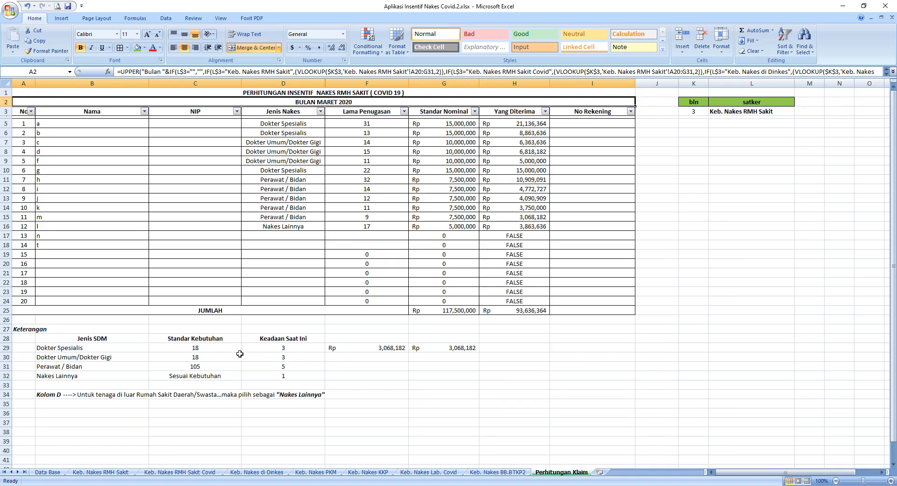
# Examine the staff types and required standards in B28:C32 together with the A1 title and the month and satker selectors
pyautogui.click(62, 346)
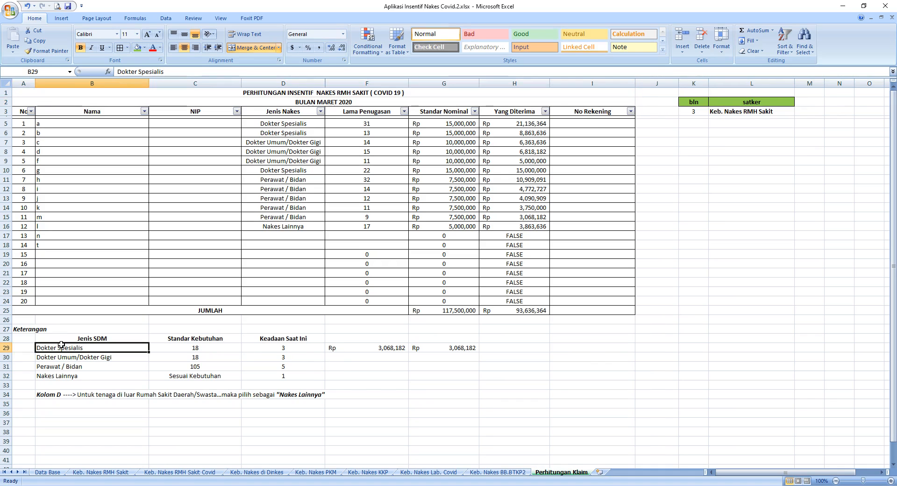
pyautogui.moveTo(77, 338); pyautogui.dragTo(189, 365)
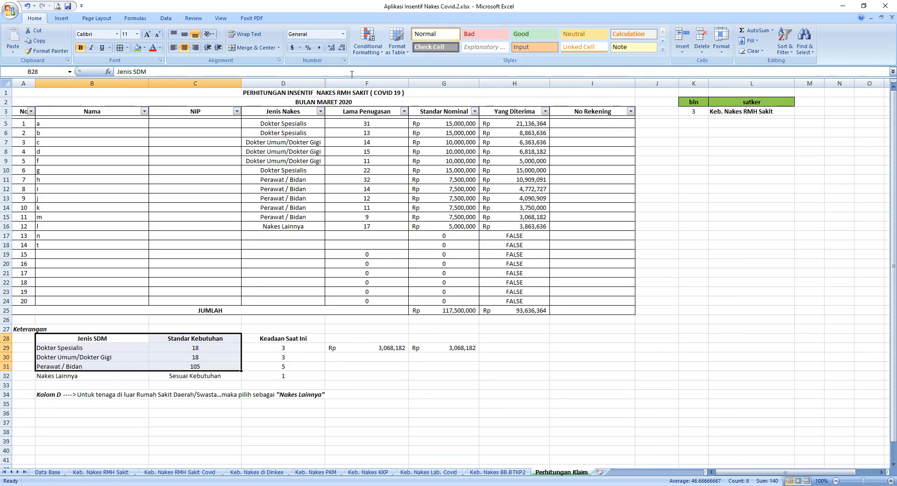
pyautogui.click(337, 96)
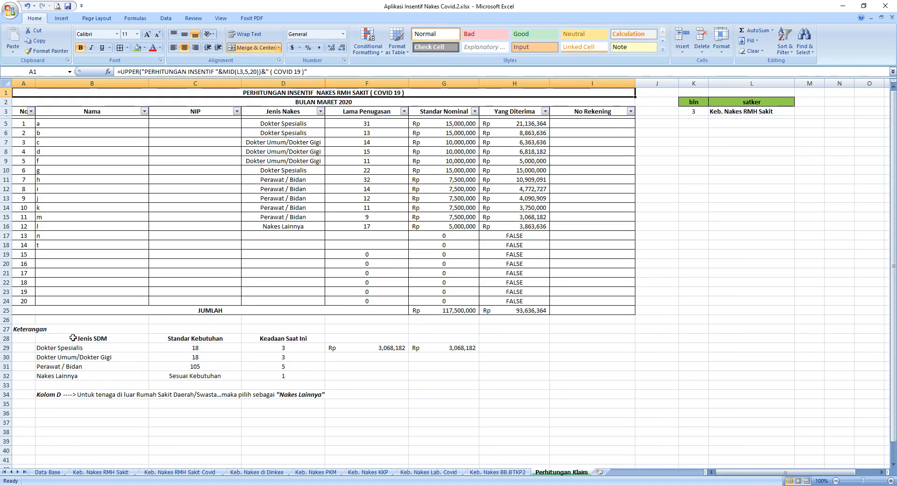
pyautogui.moveTo(72, 339); pyautogui.dragTo(208, 376)
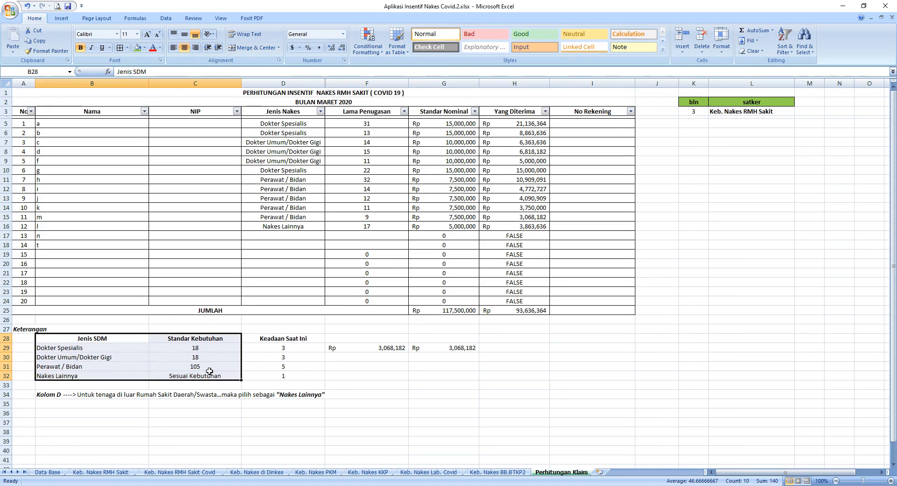
pyautogui.click(694, 111)
pyautogui.click(728, 112)
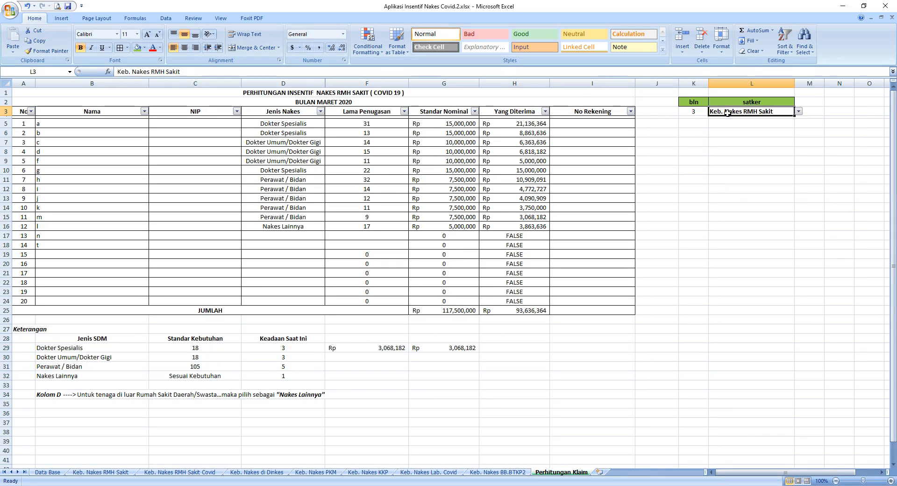
# Compare the Maret needs in C22:F22 of Keb. Nakes RMH Sakit with the Standar Kebutuhan column on Perhitungan Klaim
pyautogui.click(100, 472)
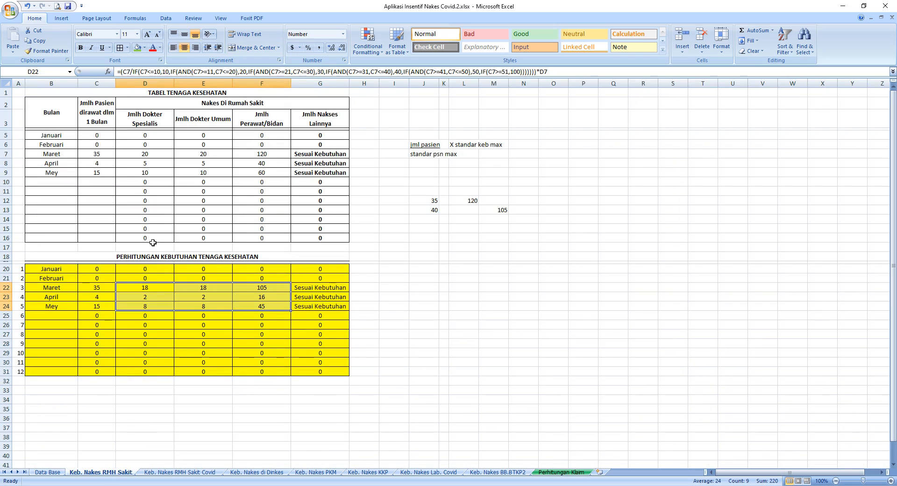
pyautogui.moveTo(108, 289); pyautogui.dragTo(263, 290)
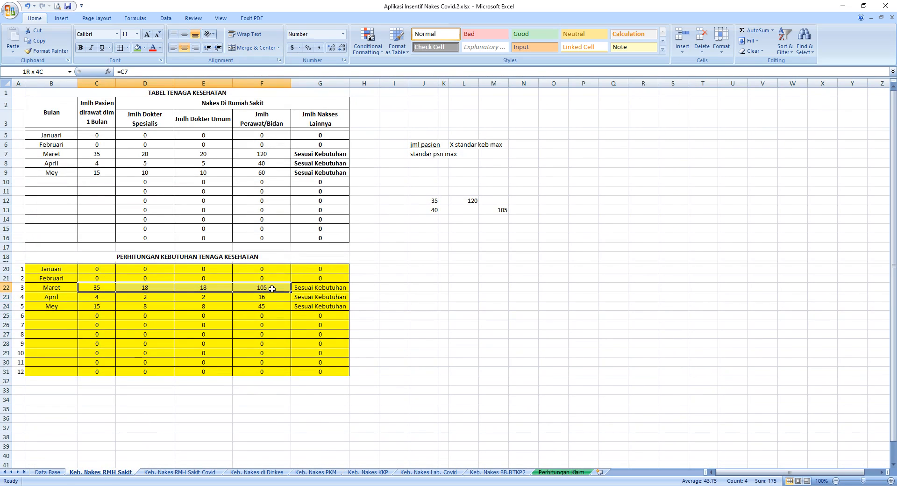
pyautogui.click(561, 472)
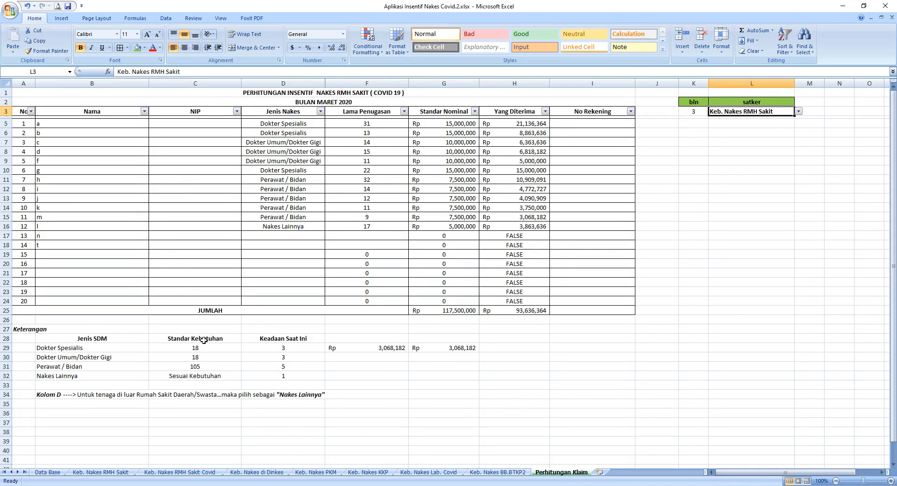
pyautogui.moveTo(204, 338); pyautogui.dragTo(207, 375)
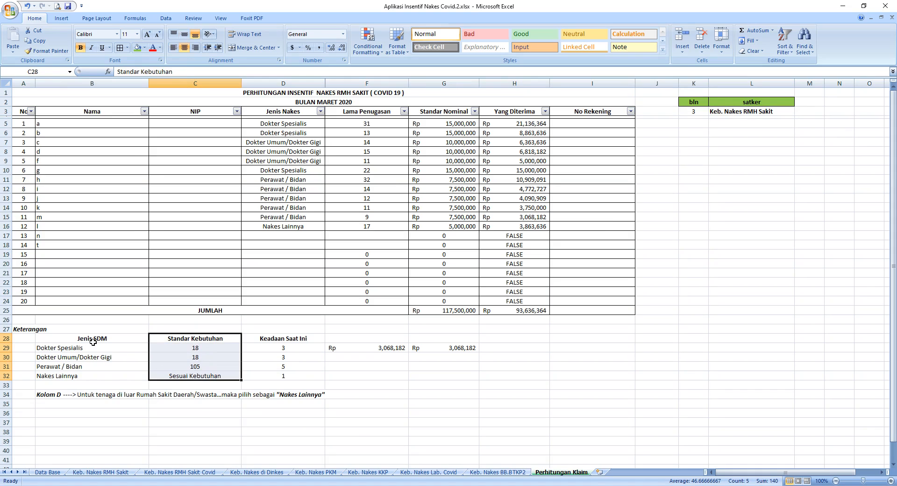
# Inspect the Standar Kebutuhan formulas in C29 and C30 and the Keadaan Saat Ini formula in D29
pyautogui.click(207, 351)
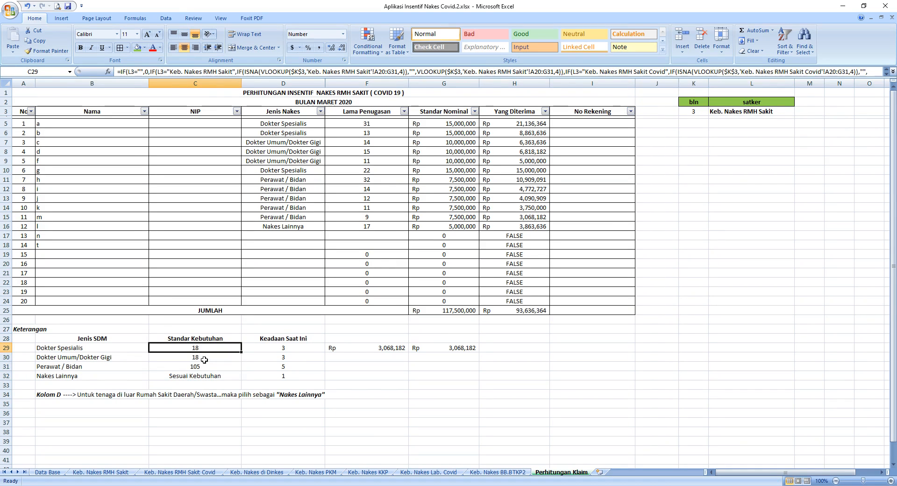
pyautogui.click(204, 359)
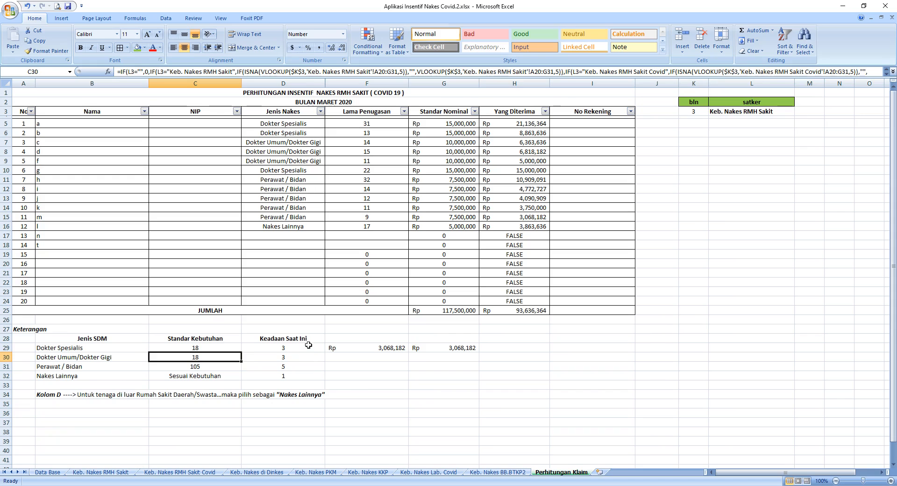
pyautogui.click(271, 351)
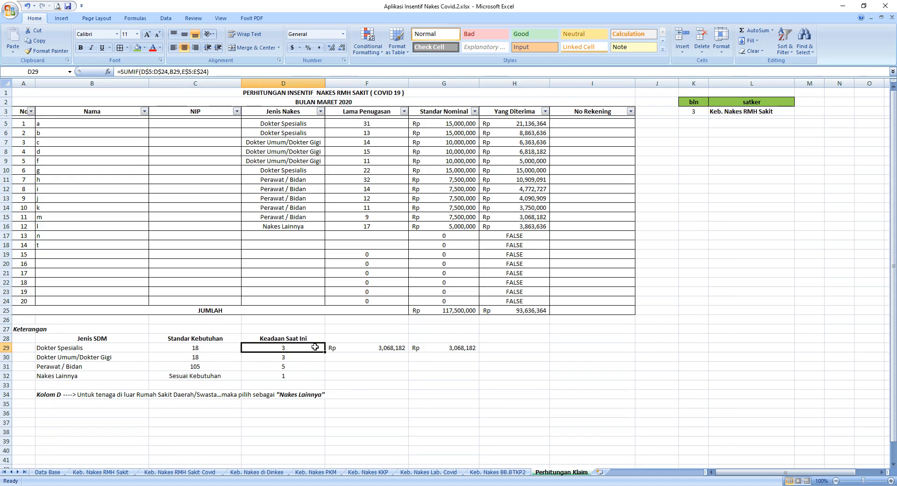
# Inspect the Keadaan Saat Ini formulas in D30, D31 and D32 on Perhitungan Klaim
pyautogui.click(296, 359)
pyautogui.click(296, 367)
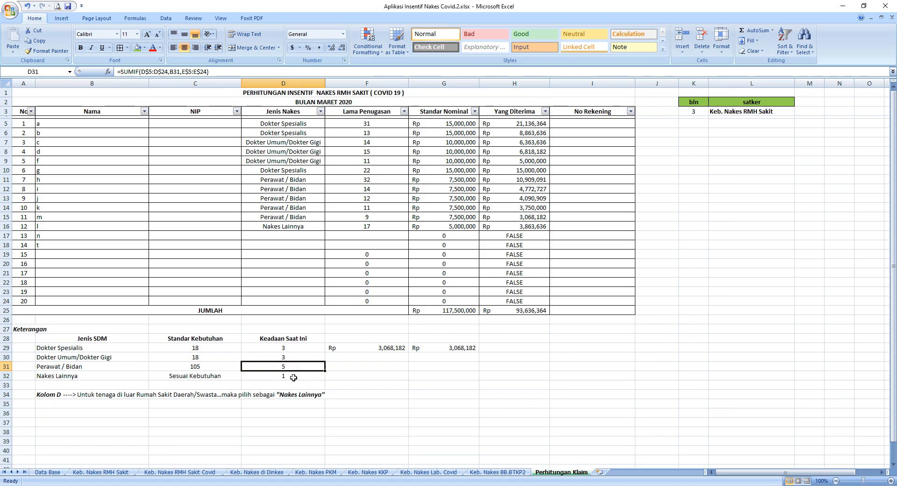
pyautogui.click(293, 378)
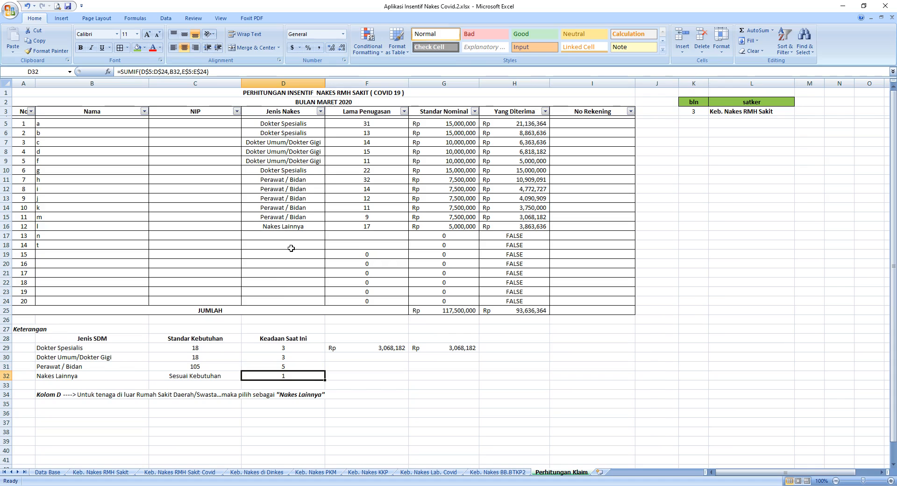
# Set the Jenis Nakes of entries 13 (n) and 14 (t) in D17 and D18 to Nakes Lainnya
pyautogui.click(61, 236)
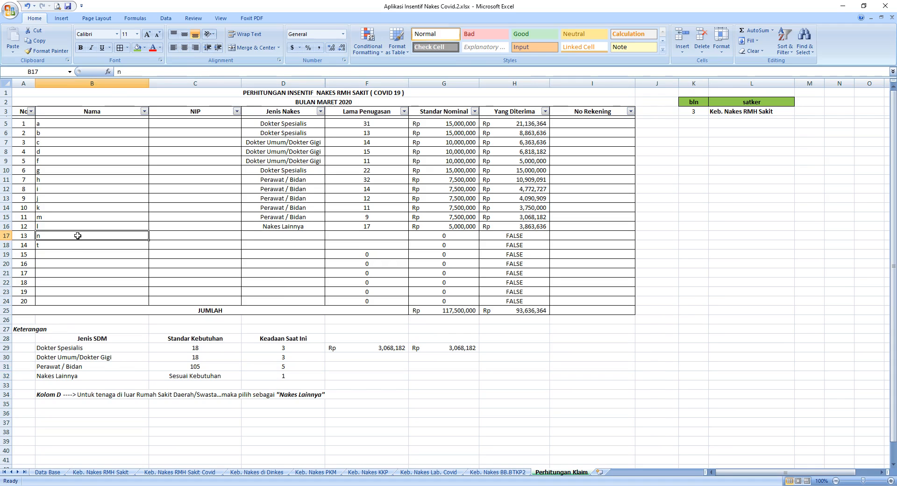
pyautogui.moveTo(80, 235); pyautogui.dragTo(93, 248)
pyautogui.moveTo(174, 239); pyautogui.dragTo(178, 242)
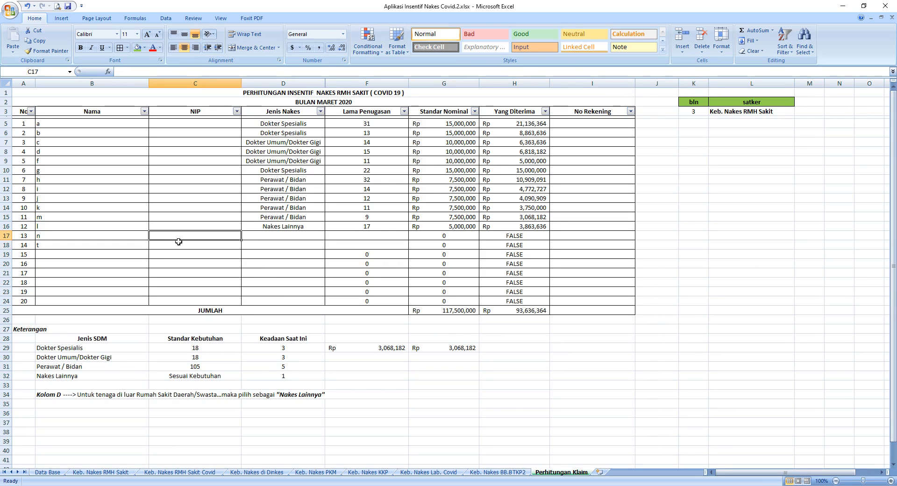
pyautogui.click(179, 243)
pyautogui.click(295, 233)
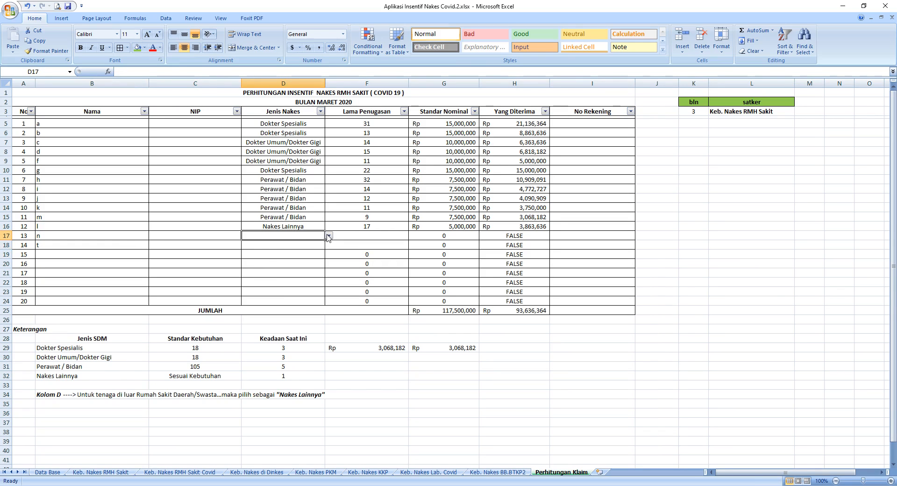
pyautogui.click(329, 237)
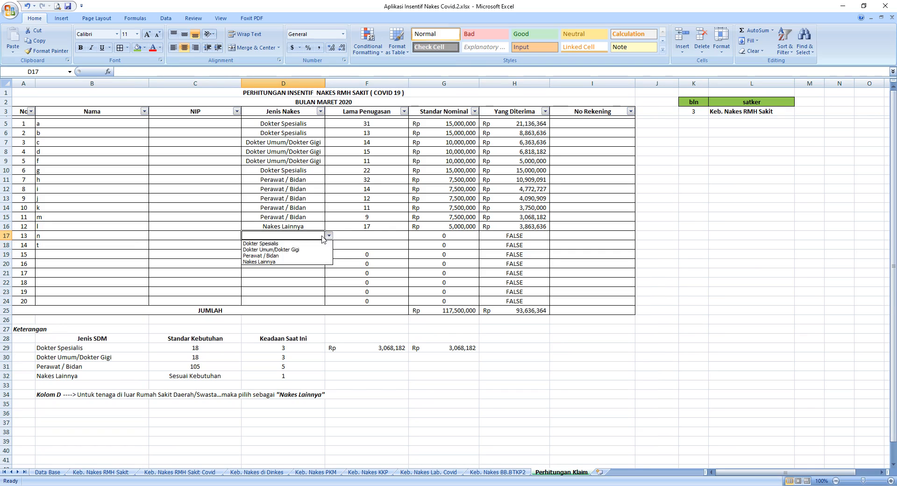
pyautogui.click(281, 261)
pyautogui.press('Return')
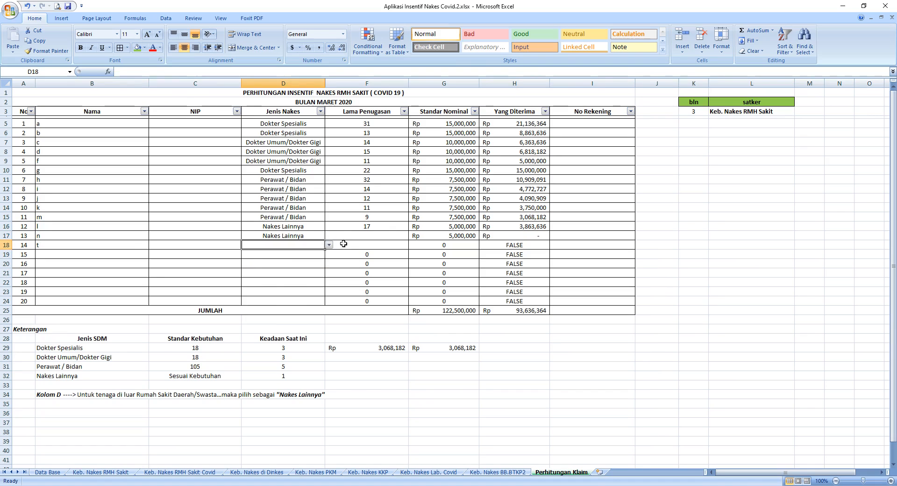
pyautogui.click(328, 246)
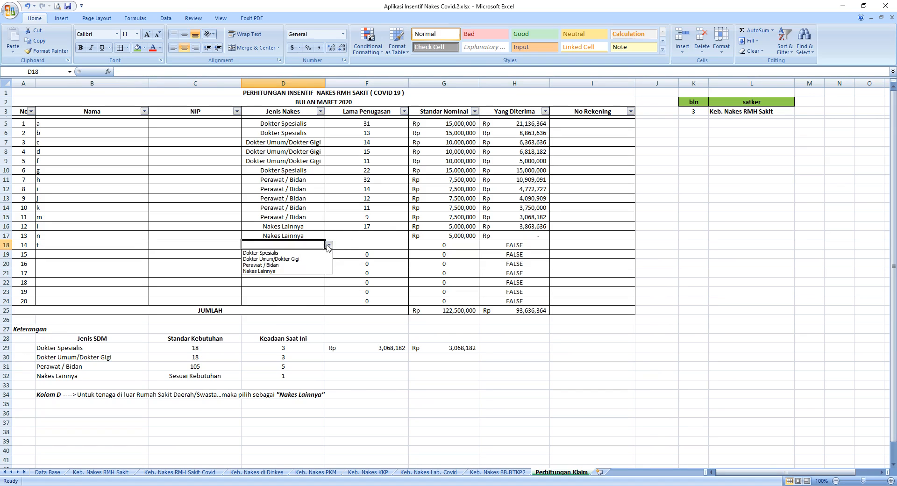
pyautogui.click(304, 271)
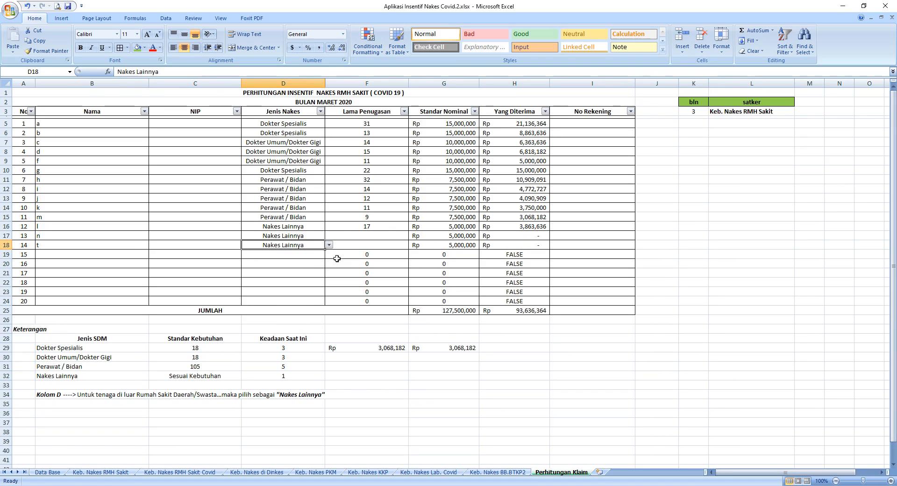
# Enter a Lama Penugasan of 12 in F17 and 5 in F18 for entries 13 and 14
pyautogui.click(361, 237)
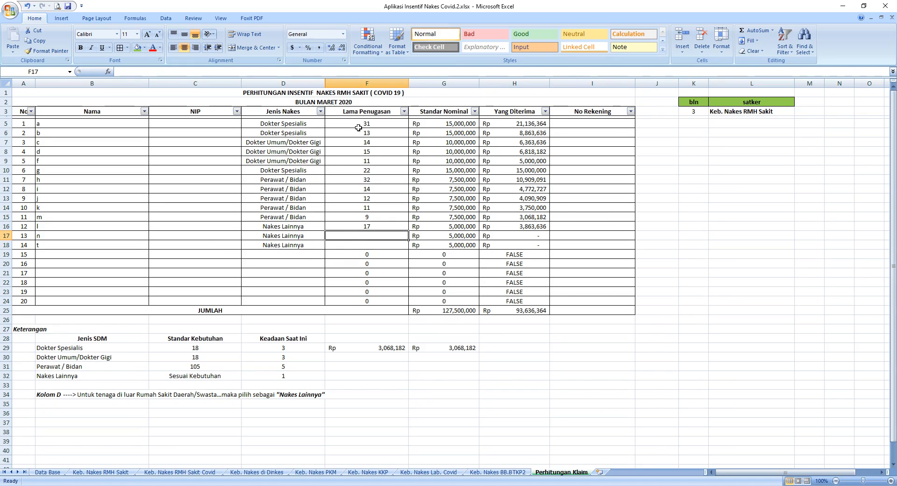
pyautogui.moveTo(360, 124); pyautogui.dragTo(372, 252)
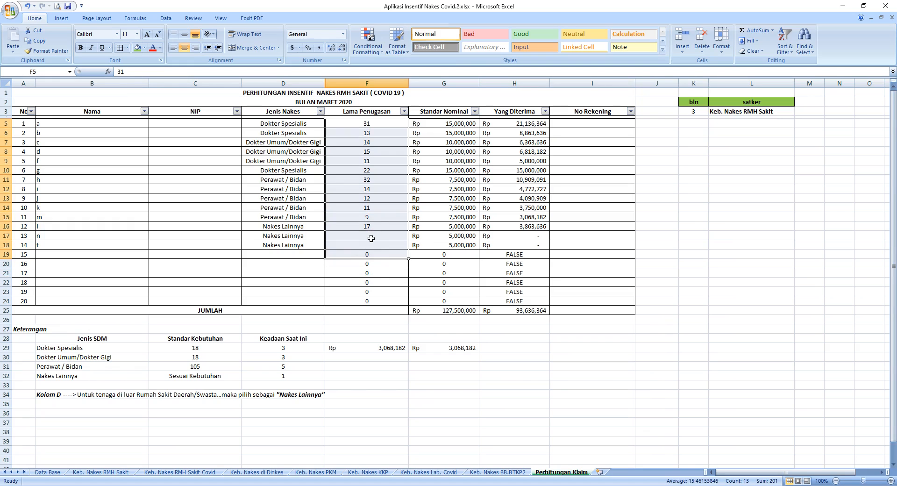
pyautogui.click(371, 239)
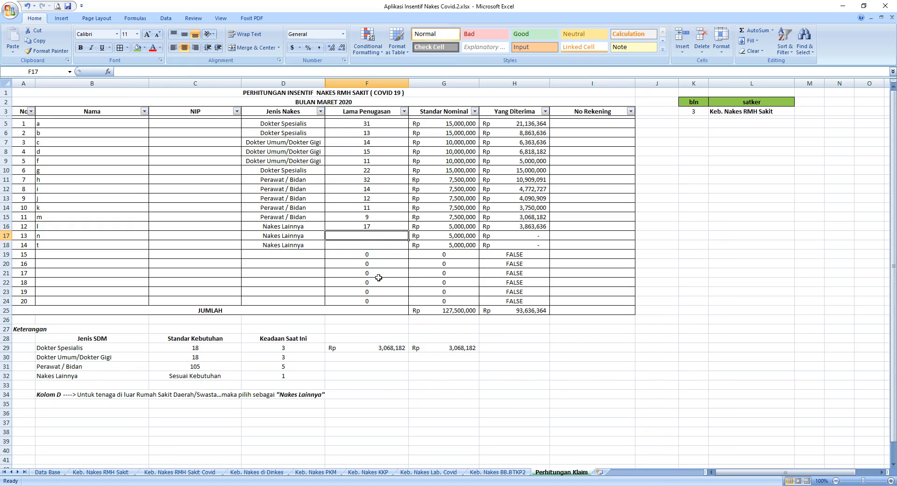
pyautogui.write('12')
pyautogui.press('Return')
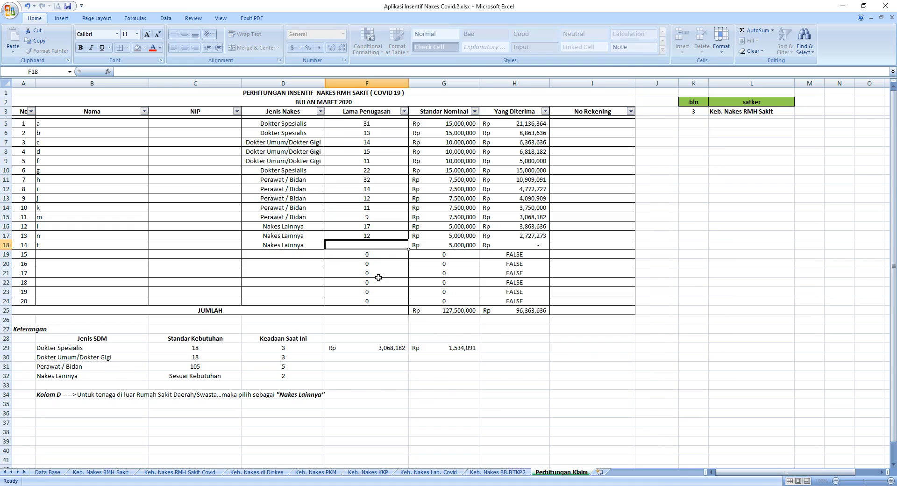
pyautogui.write('5')
pyautogui.press('Return')
# Enter the check formula =5/22*G18 in H31 to verify the Yang Diterima amount of entry 14
pyautogui.click(520, 245)
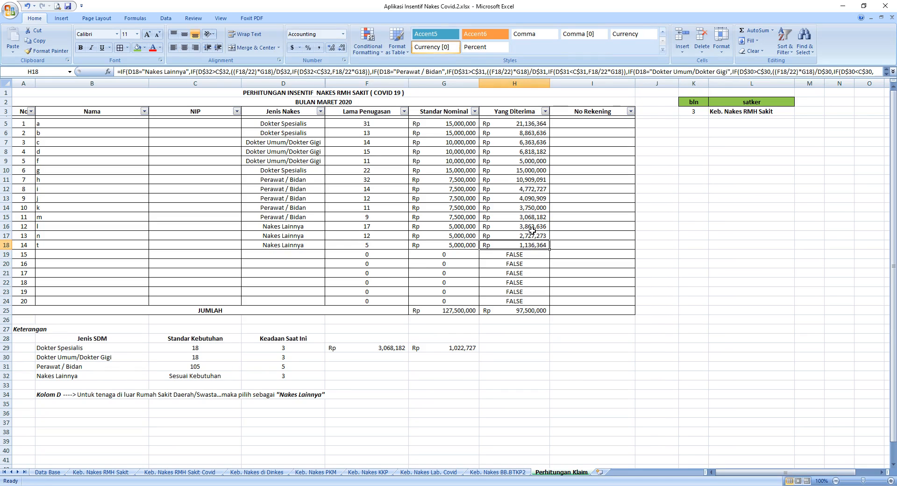
pyautogui.click(506, 365)
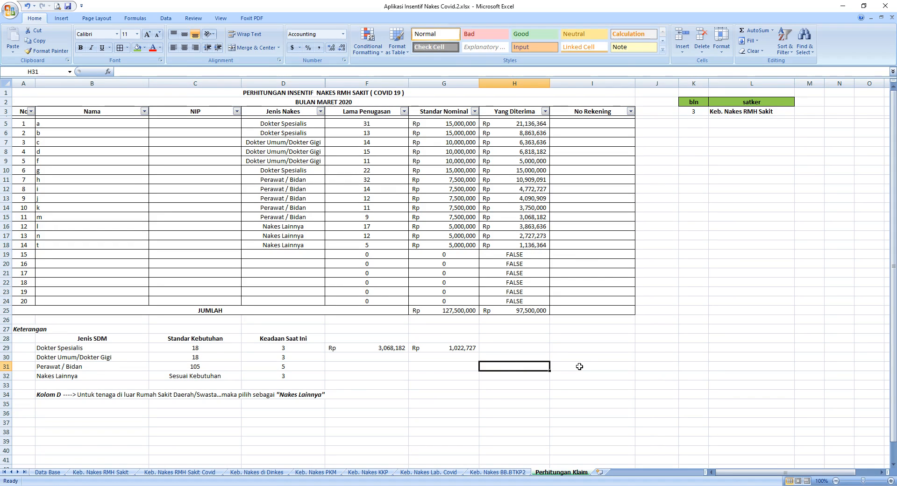
pyautogui.write('=')
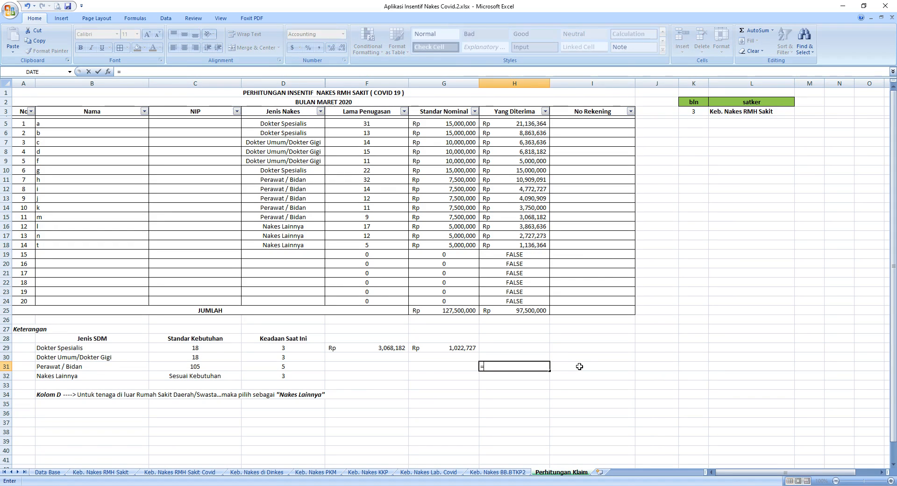
pyautogui.write('5/22*')
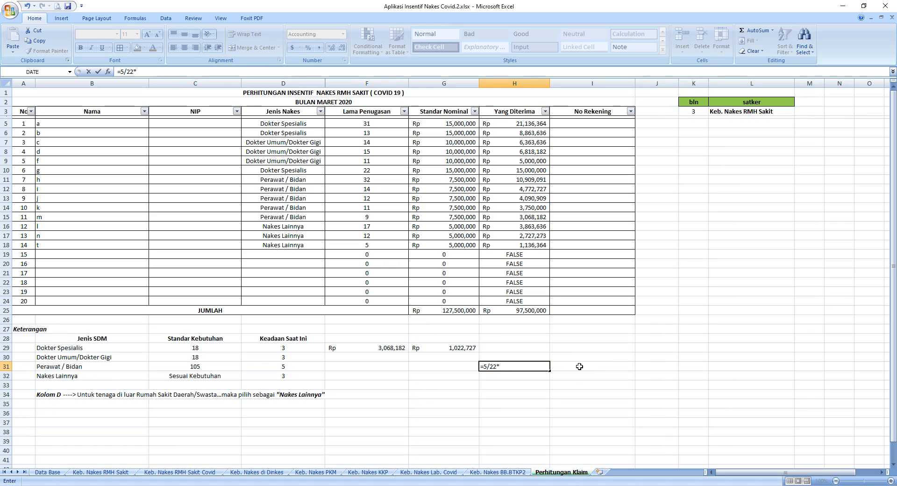
pyautogui.click(461, 244)
pyautogui.press('Return')
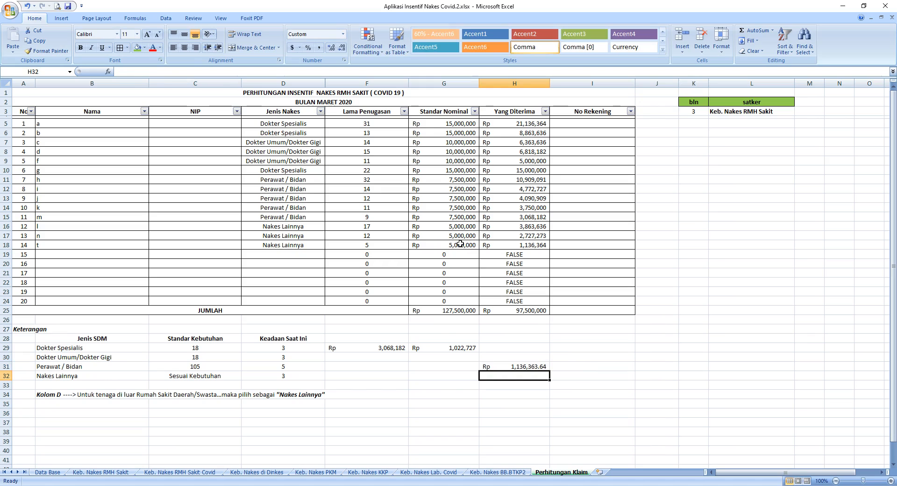
pyautogui.press('Up')
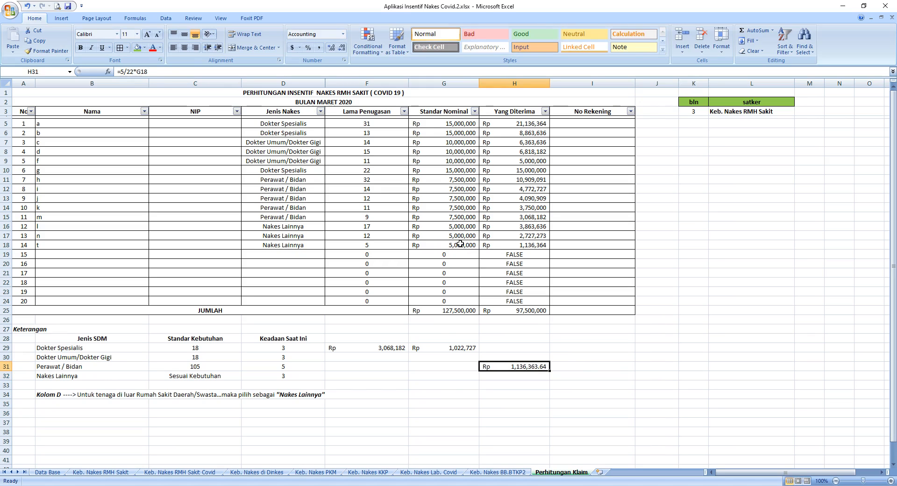
# Compare the check result in H31 with H18 and examine the Yang Diterima amounts in H5:H18 and the unfilled rows below
pyautogui.click(508, 244)
pyautogui.click(521, 366)
pyautogui.click(528, 246)
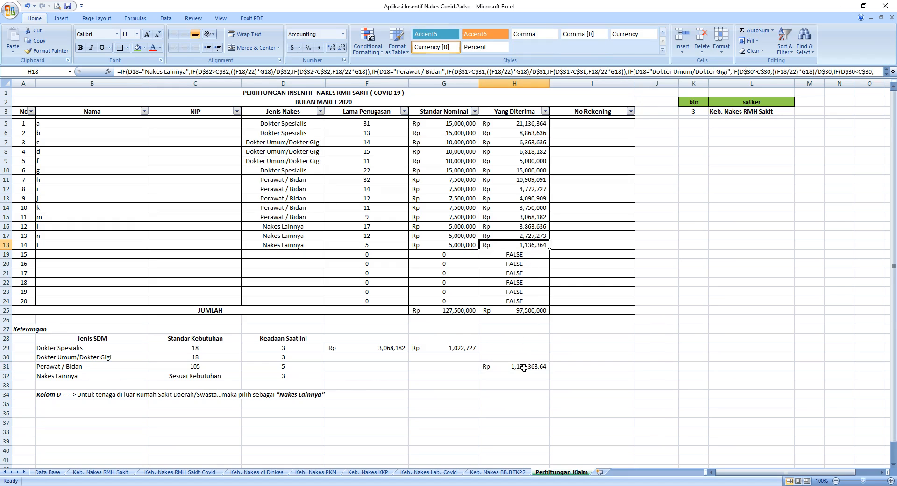
pyautogui.click(538, 368)
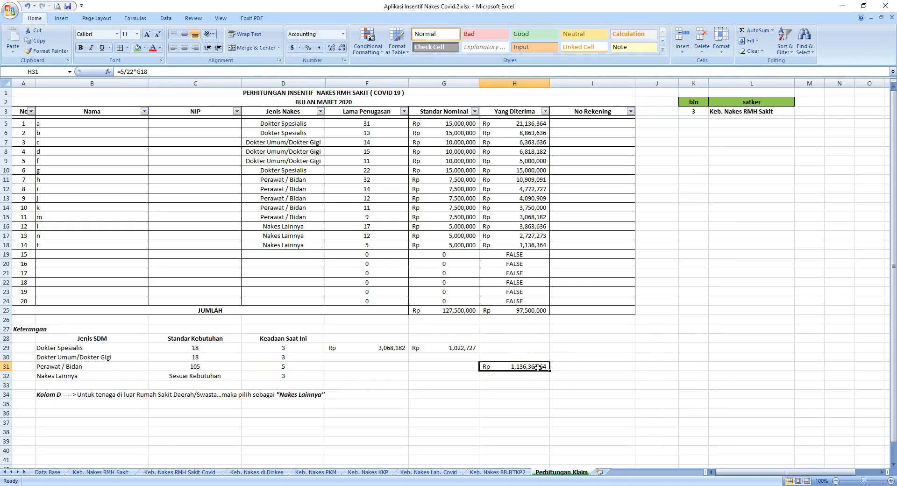
pyautogui.moveTo(519, 124); pyautogui.dragTo(533, 246)
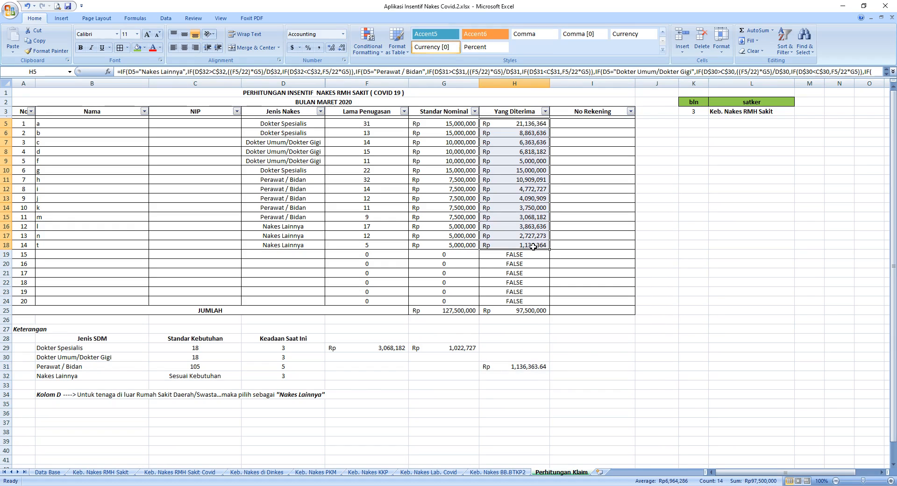
pyautogui.click(536, 304)
pyautogui.moveTo(523, 256); pyautogui.dragTo(538, 299)
pyautogui.click(831, 346)
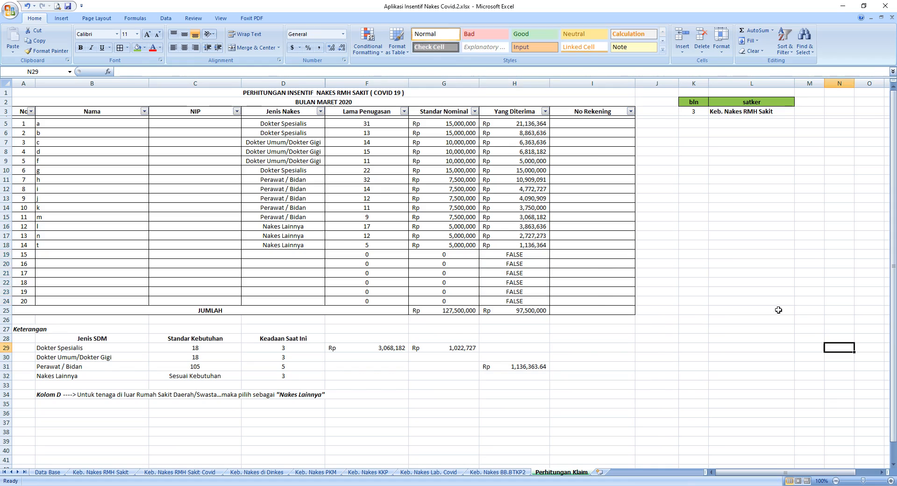
# Filter the Yang Diterima column to exclude the FALSE rows
pyautogui.click(545, 112)
pyautogui.scroll(-3, 542, 219)
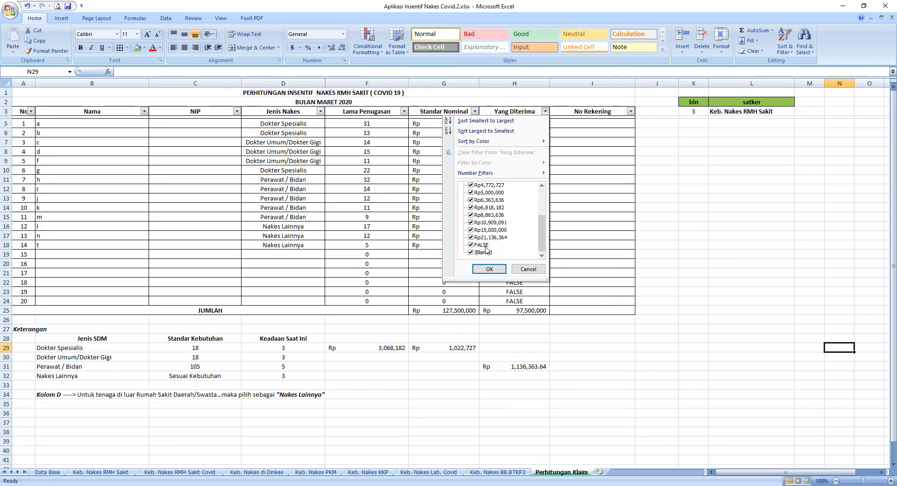
pyautogui.click(485, 246)
pyautogui.click(489, 269)
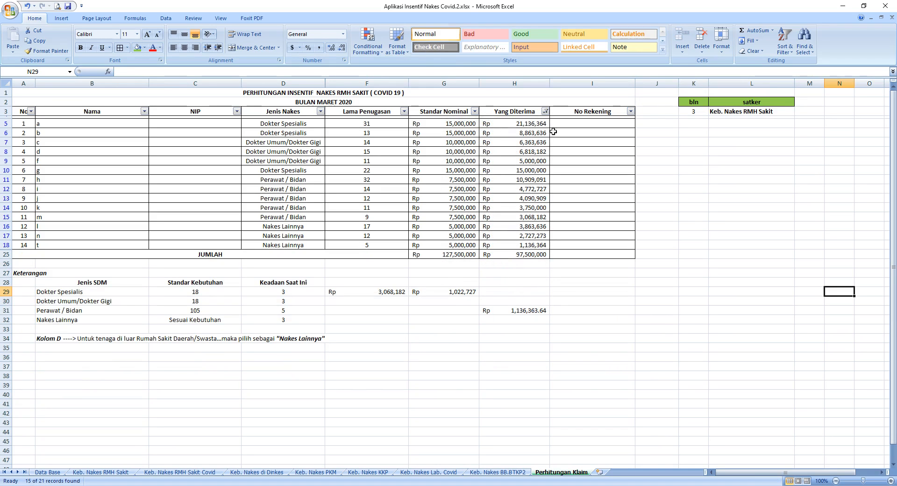
# Reselect all values in the Yang Diterima filter to show every row
pyautogui.click(545, 111)
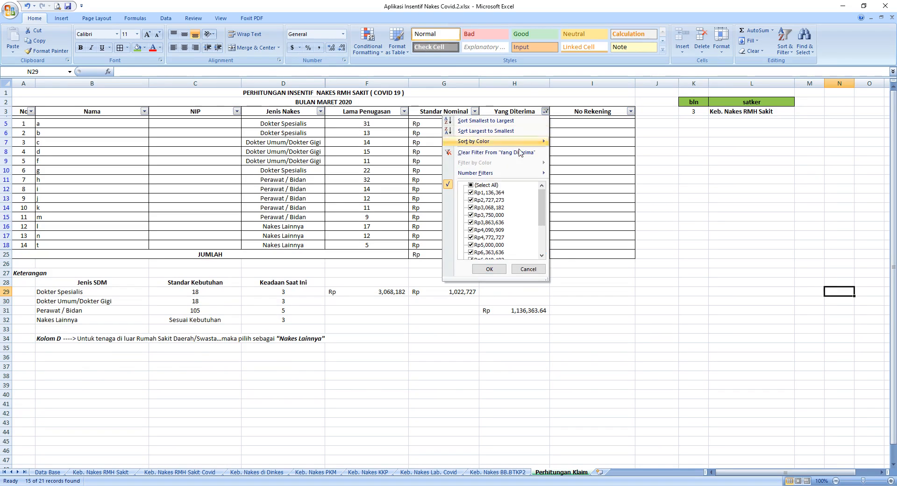
pyautogui.click(492, 186)
pyautogui.click(492, 270)
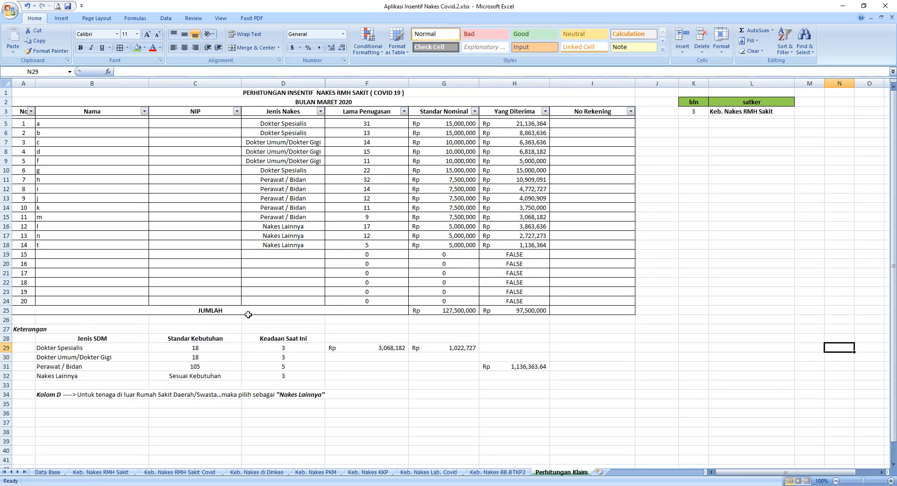
# Insert an entire row above entry 20 at row 24 of the claim table
pyautogui.rightClick(265, 303)
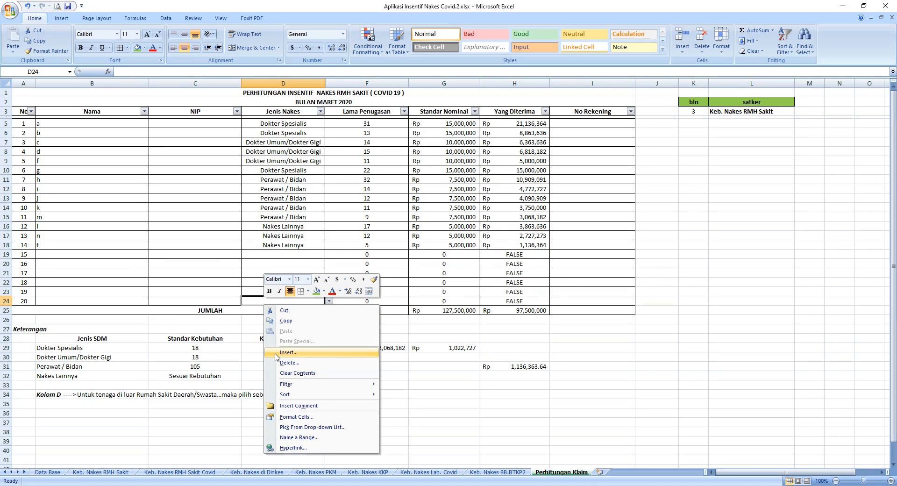
pyautogui.click(313, 302)
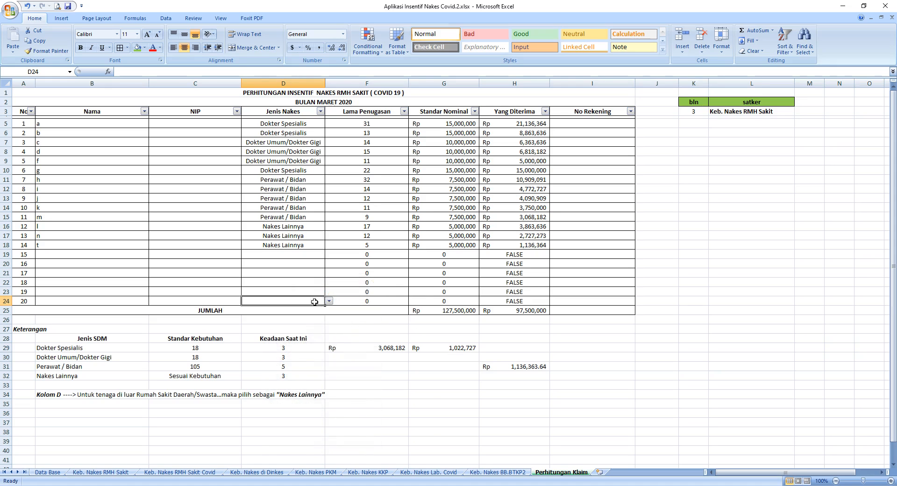
pyautogui.rightClick(313, 301)
pyautogui.rightClick(202, 305)
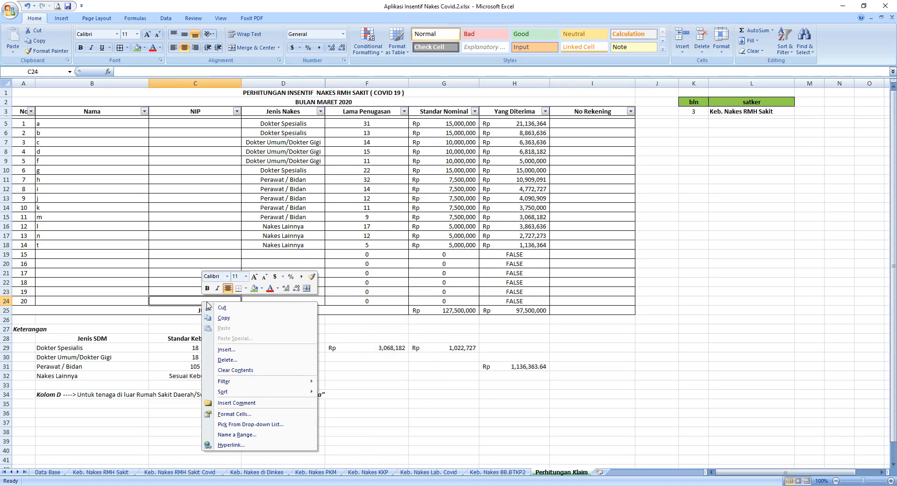
pyautogui.click(222, 348)
pyautogui.click(218, 348)
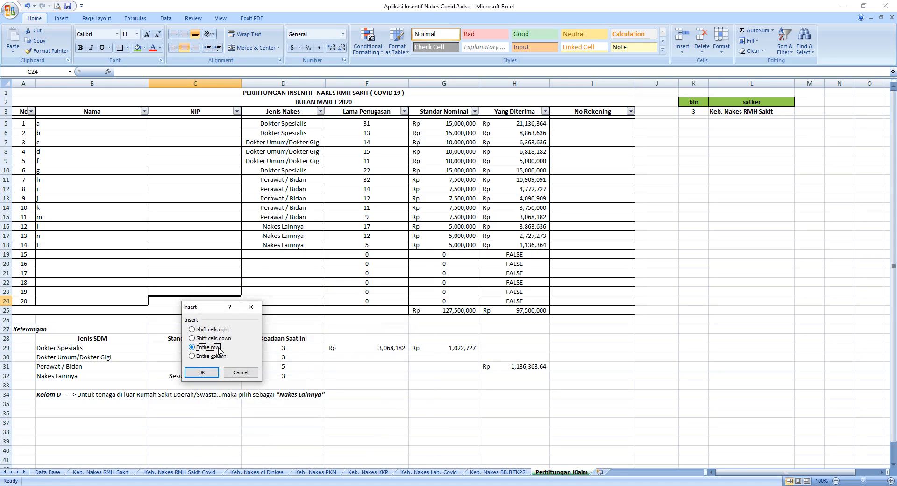
pyautogui.click(201, 372)
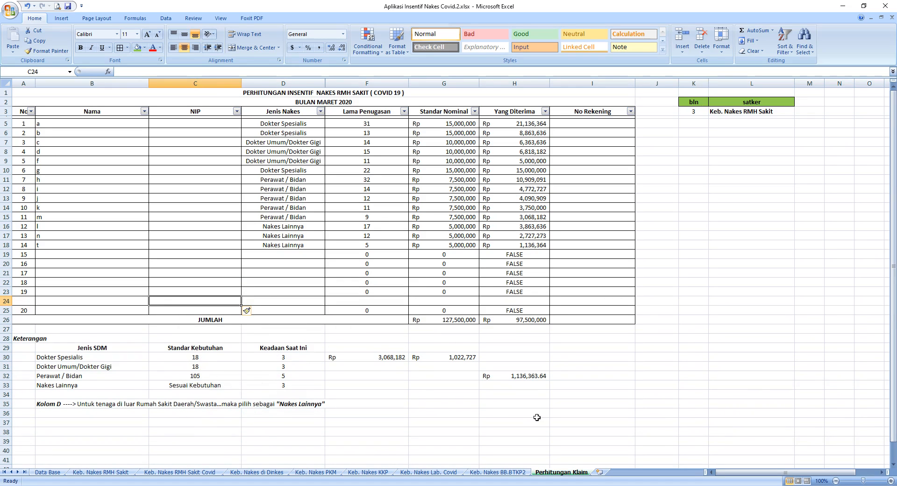
# Copy the Jenis Nakes through Yang Diterima cells of entry 19 (D23:H23) into the newly inserted row 24
pyautogui.press('Right')
pyautogui.press('Right')
pyautogui.press('Up')
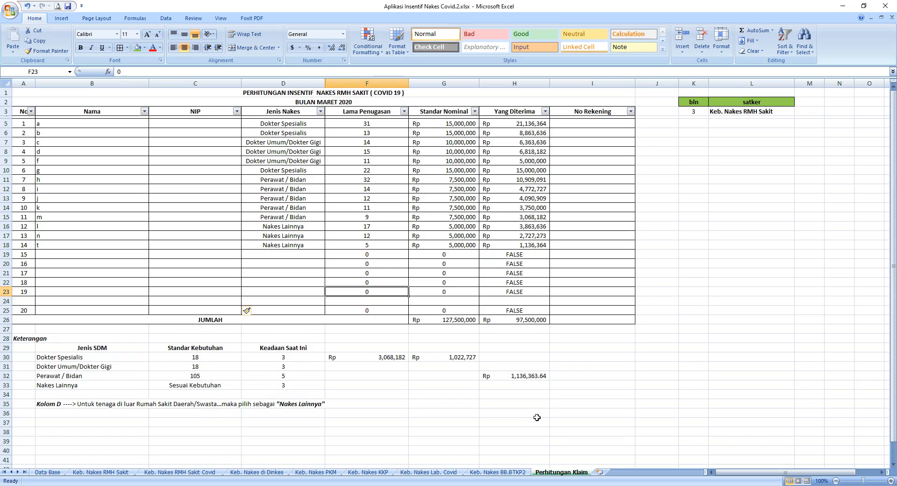
pyautogui.press('Left')
pyautogui.press('Right')
pyautogui.press('Right')
pyautogui.press('Left')
pyautogui.press('Left')
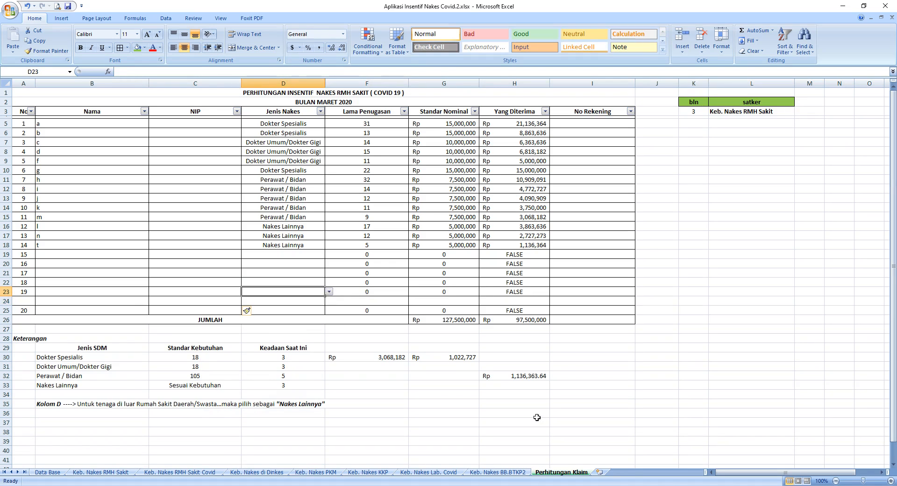
pyautogui.hotkey('shift', 'Right')
pyautogui.hotkey('shift', 'Right')
pyautogui.hotkey('shift', 'Right')
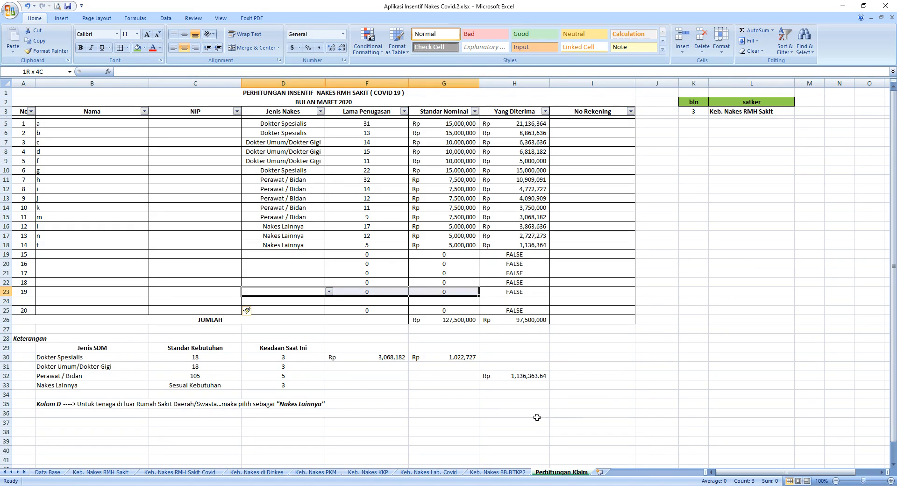
pyautogui.hotkey('ctrl', 'c')
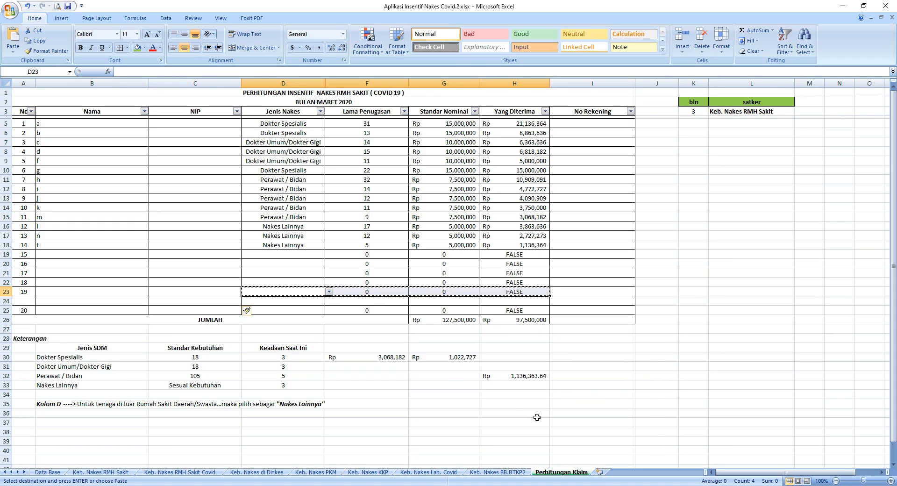
pyautogui.press('Down')
pyautogui.press('Return')
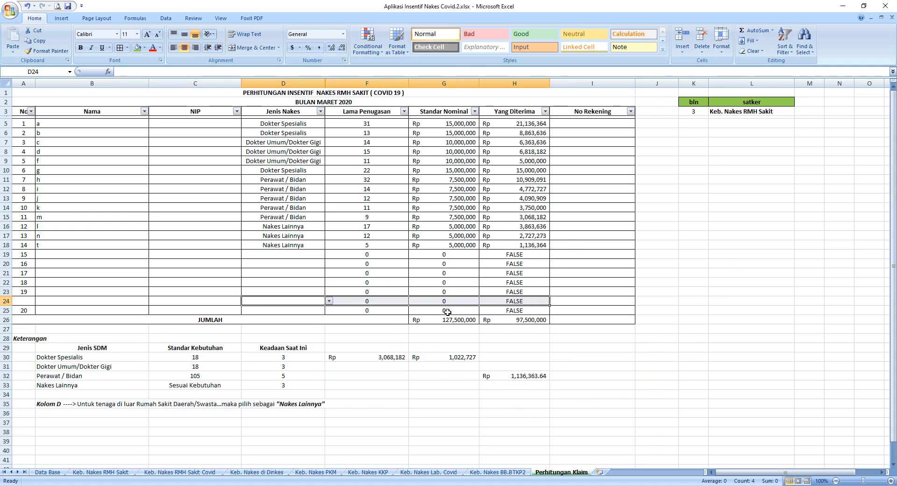
pyautogui.click(384, 303)
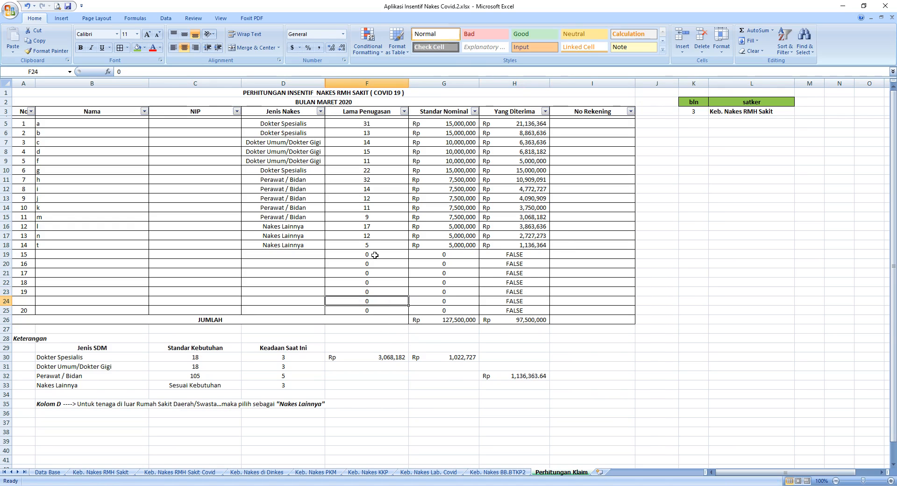
# Examine the Yang Diterima formula in H16 and the Mey staffing requirement formula in D9 of the Keb. Nakes PKM sheet
pyautogui.click(436, 217)
pyautogui.click(516, 225)
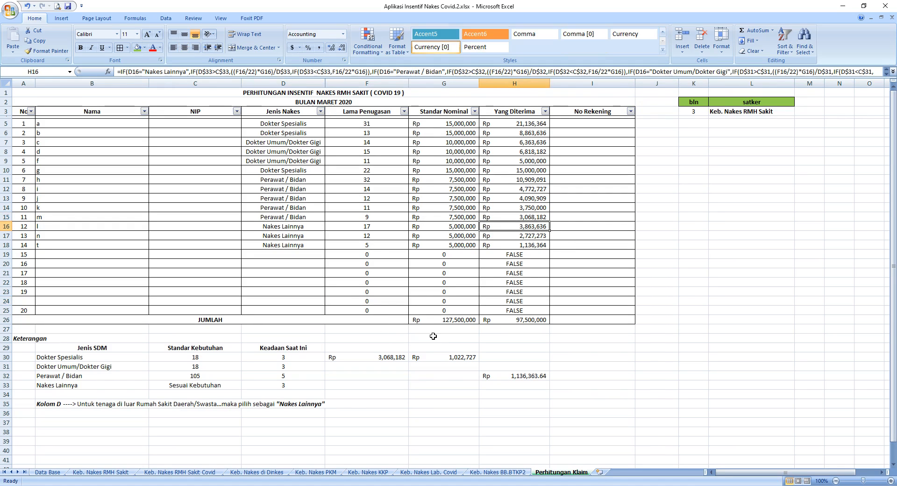
pyautogui.click(315, 472)
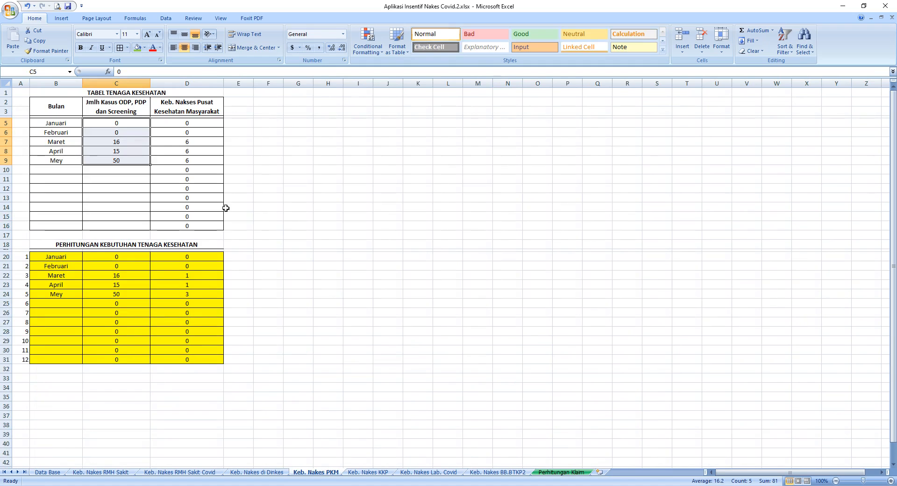
pyautogui.click(202, 197)
pyautogui.click(184, 161)
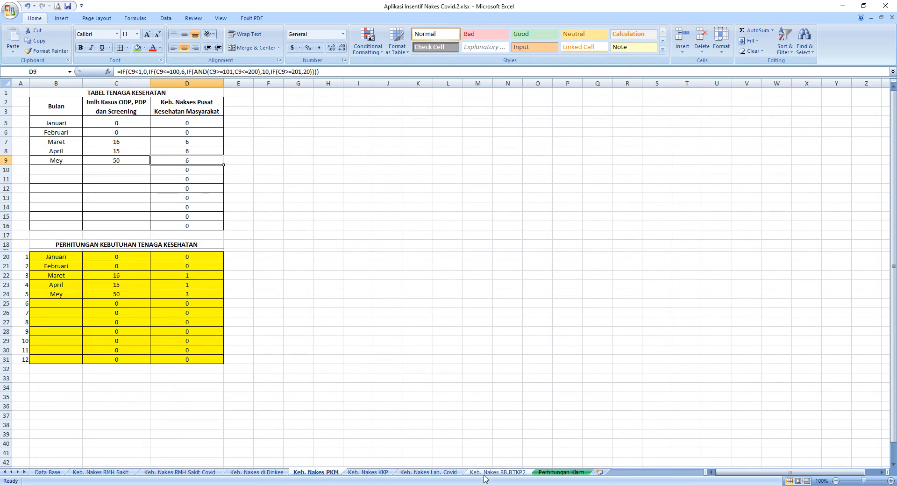
# On the Perhitungan Klaim sheet, set the satker in L3 to Keb. Nakes PKM
pyautogui.click(562, 473)
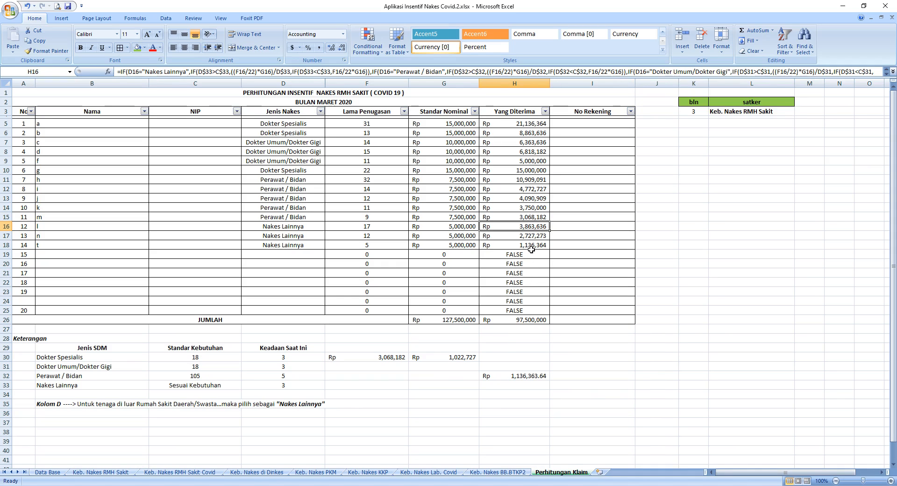
pyautogui.click(742, 109)
pyautogui.click(799, 111)
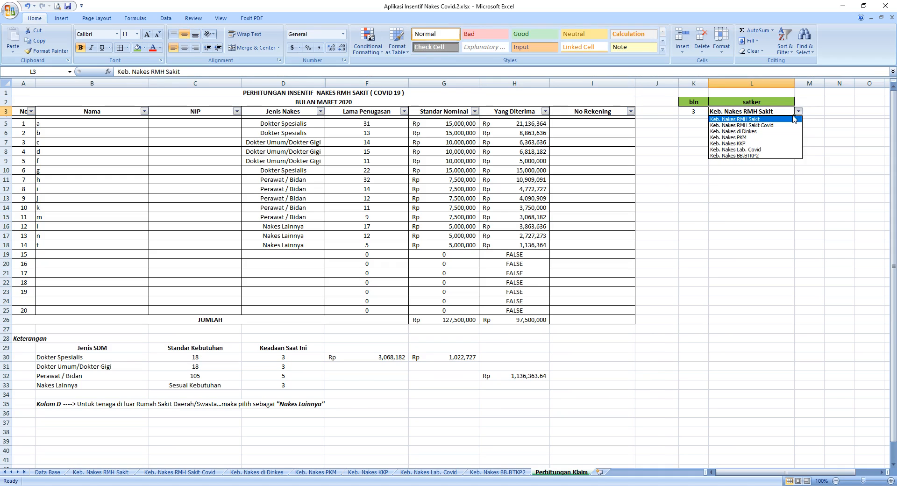
pyautogui.click(761, 138)
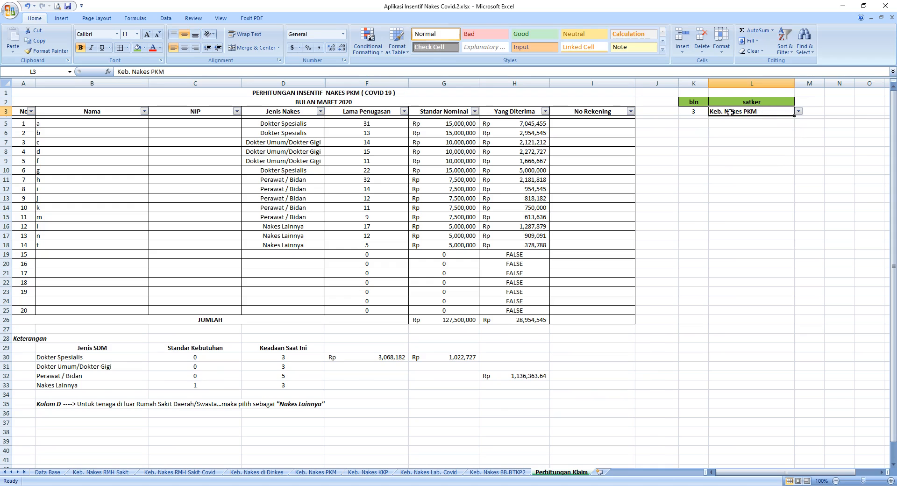
# Try month 4 in the bln cell K3, check the month heading in row 2, and set K3 back to 3
pyautogui.click(350, 103)
pyautogui.click(697, 112)
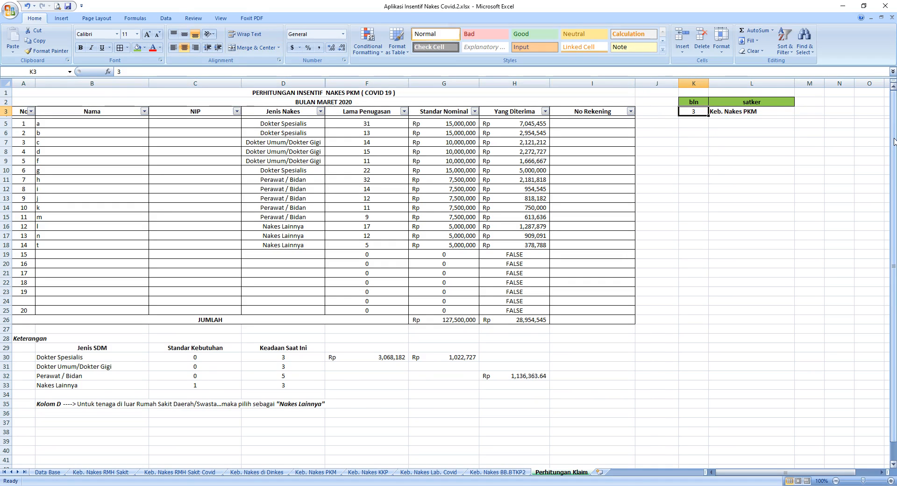
pyautogui.write('4')
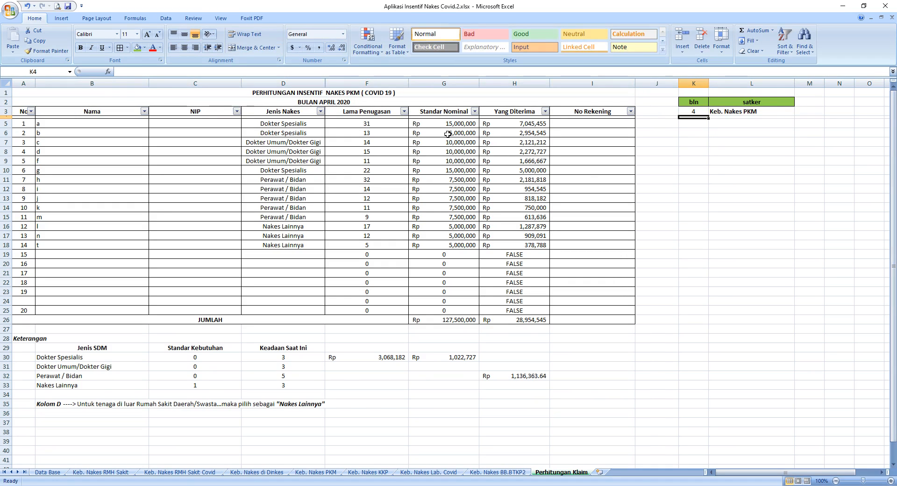
pyautogui.click(387, 103)
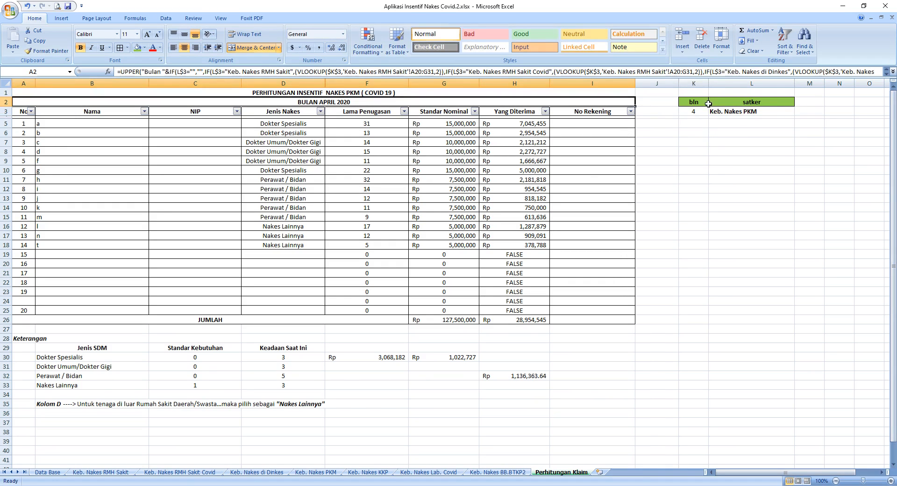
pyautogui.click(697, 112)
pyautogui.write('3')
pyautogui.press('Return')
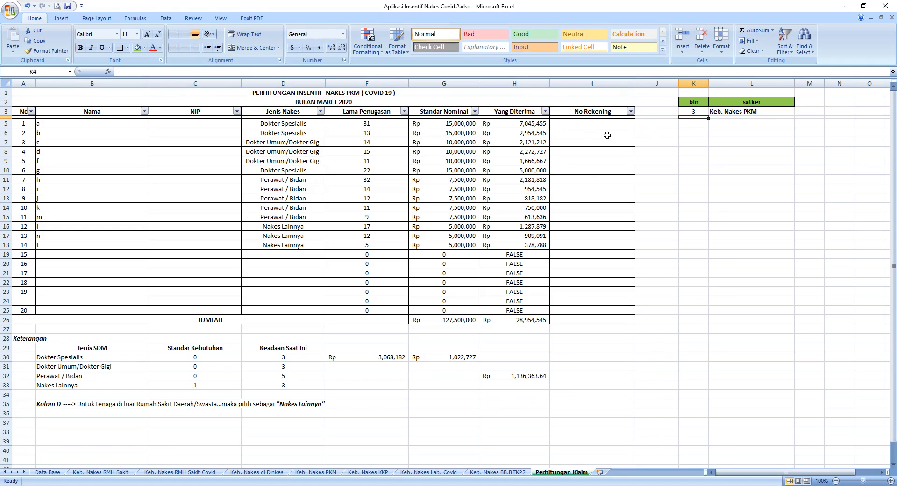
# Review the Jenis Nakes options offered for entry 1 in D5 without changing the selection
pyautogui.click(309, 126)
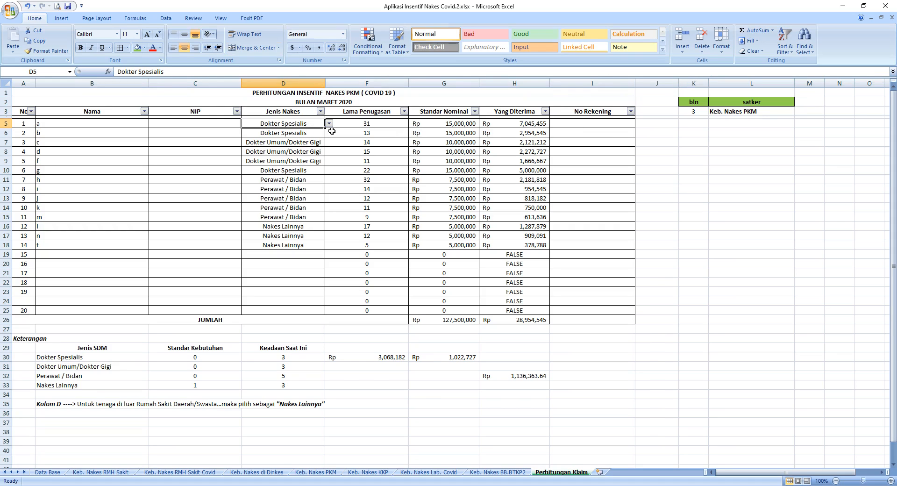
pyautogui.click(329, 124)
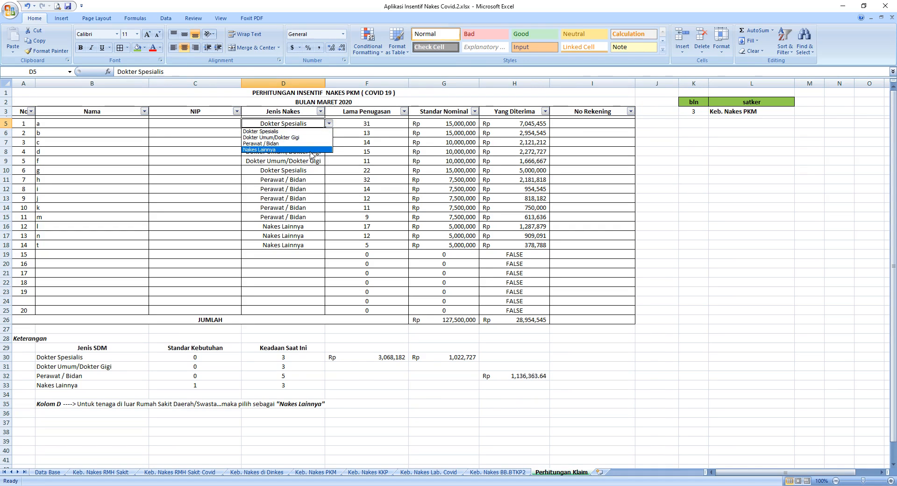
pyautogui.click(353, 152)
pyautogui.click(369, 132)
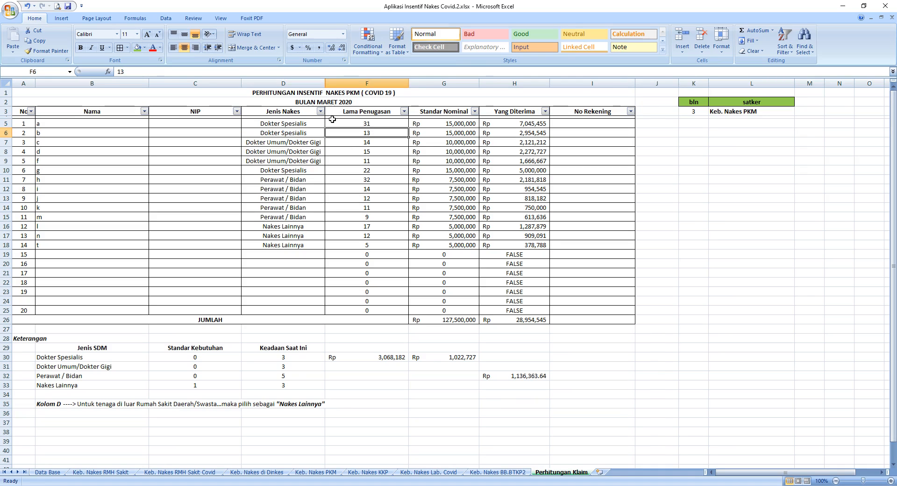
# Filter the Jenis Nakes column to show only the Nakes Lainnya rows
pyautogui.click(321, 112)
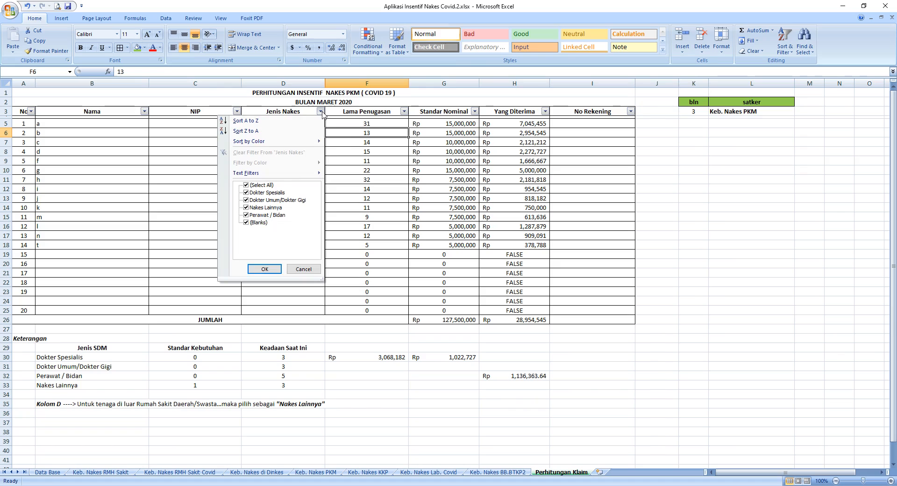
pyautogui.click(272, 186)
pyautogui.click(272, 208)
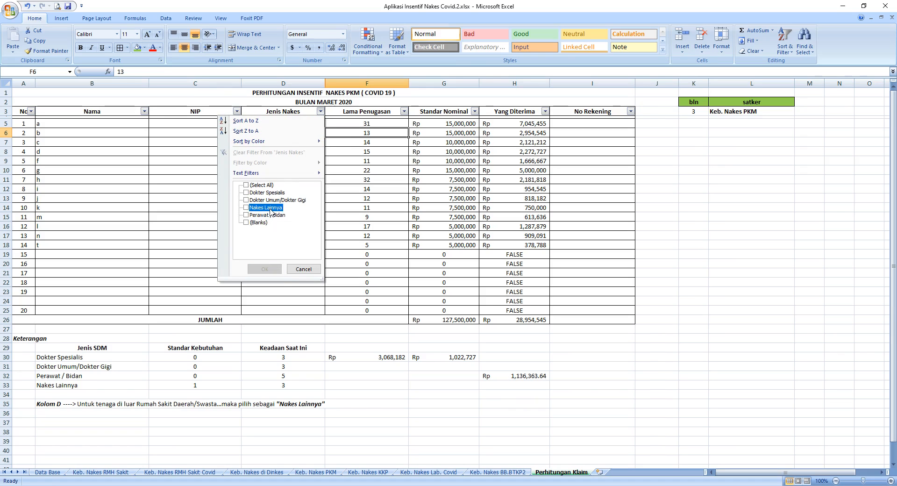
pyautogui.click(264, 269)
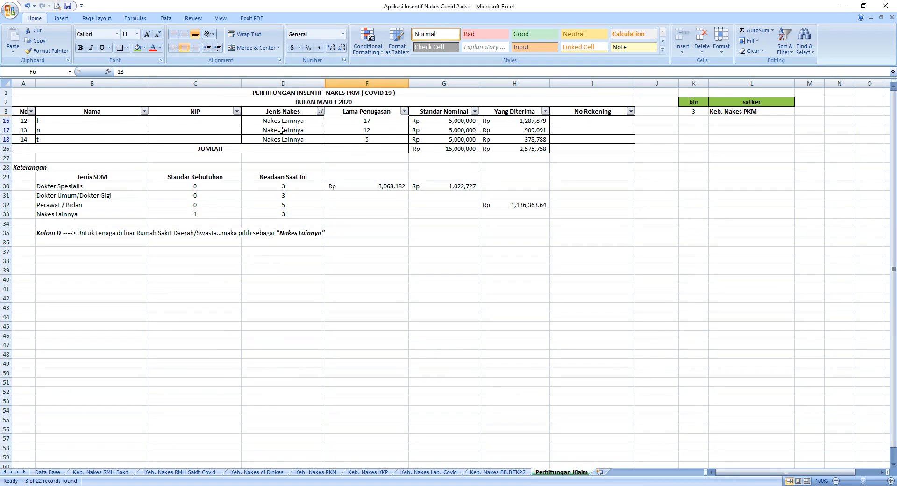
# Compare the Standar Kebutuhan in C33 with the Keadaan Saat Ini in D33 for Nakes Lainnya, and examine the other staff counts in D30:D32
pyautogui.click(287, 125)
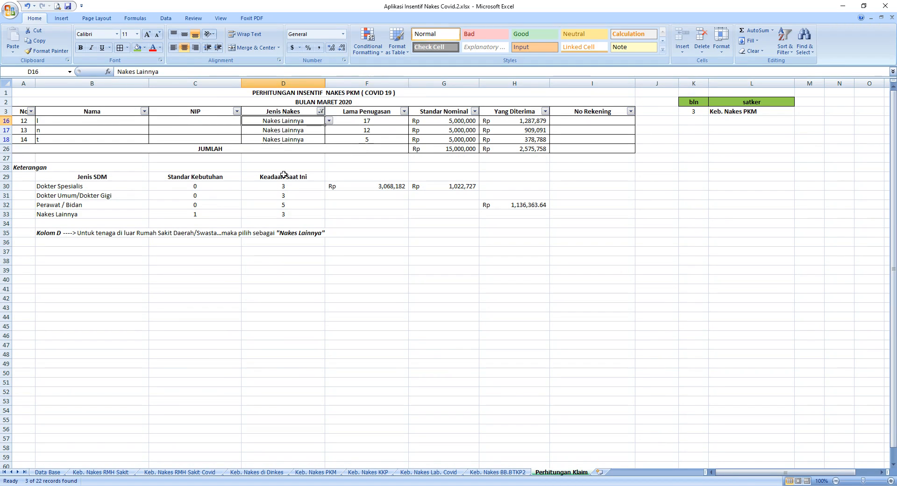
pyautogui.click(282, 216)
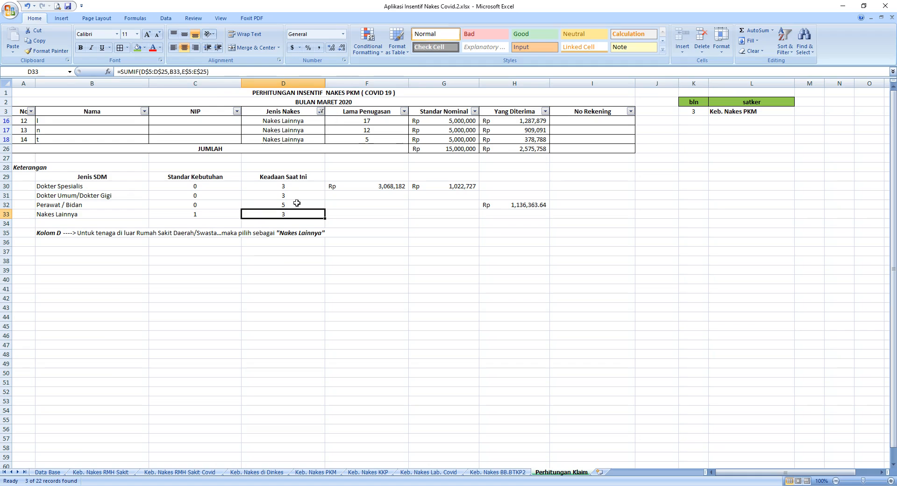
pyautogui.click(302, 129)
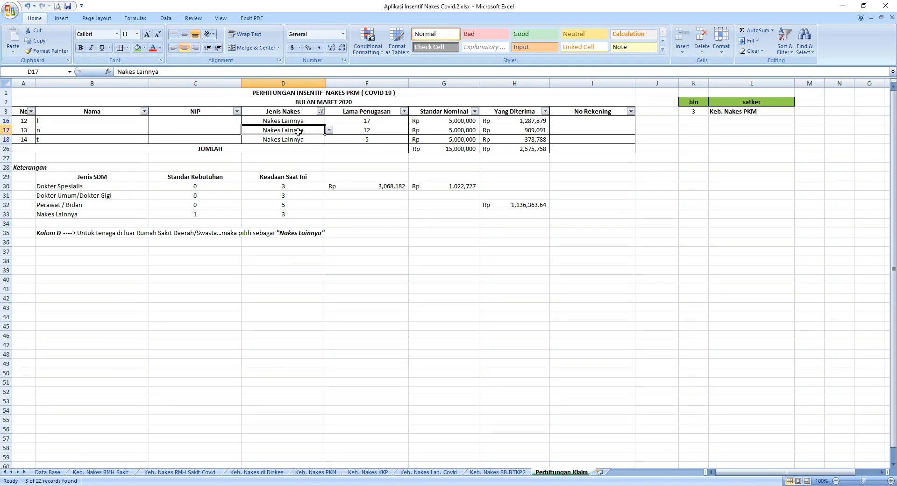
pyautogui.click(293, 214)
pyautogui.moveTo(291, 204); pyautogui.dragTo(293, 189)
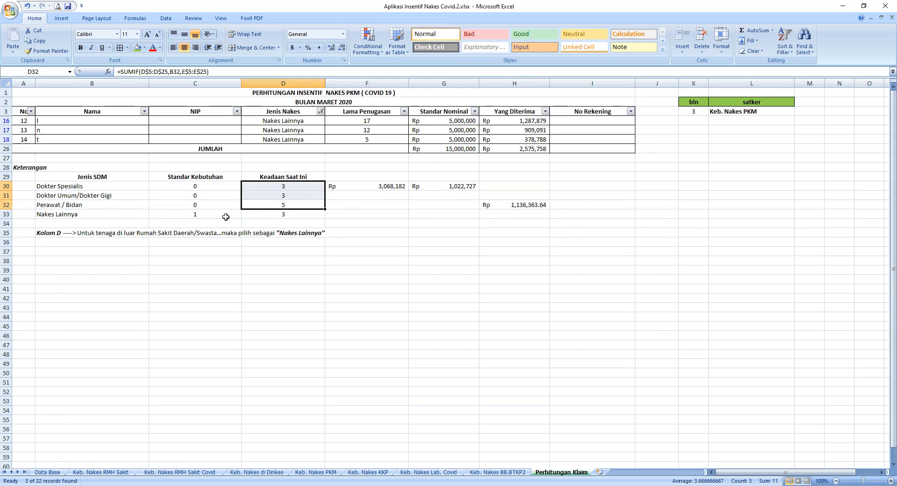
pyautogui.click(215, 215)
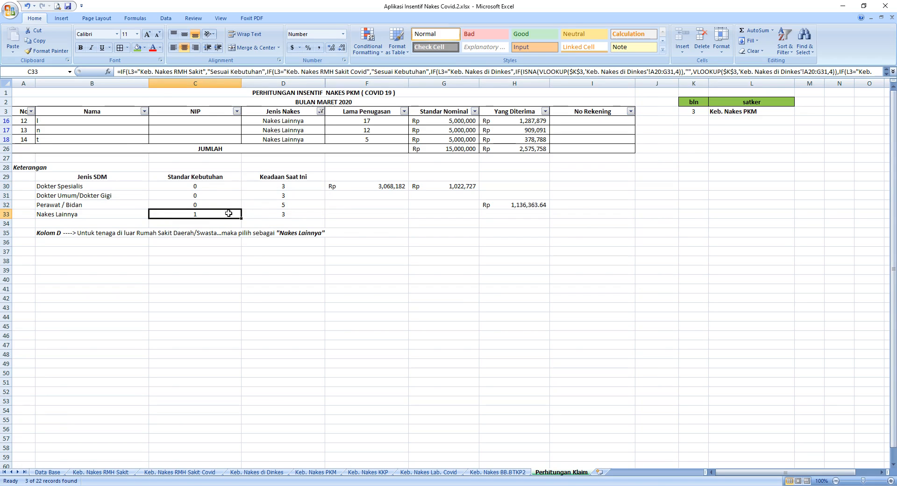
pyautogui.click(290, 215)
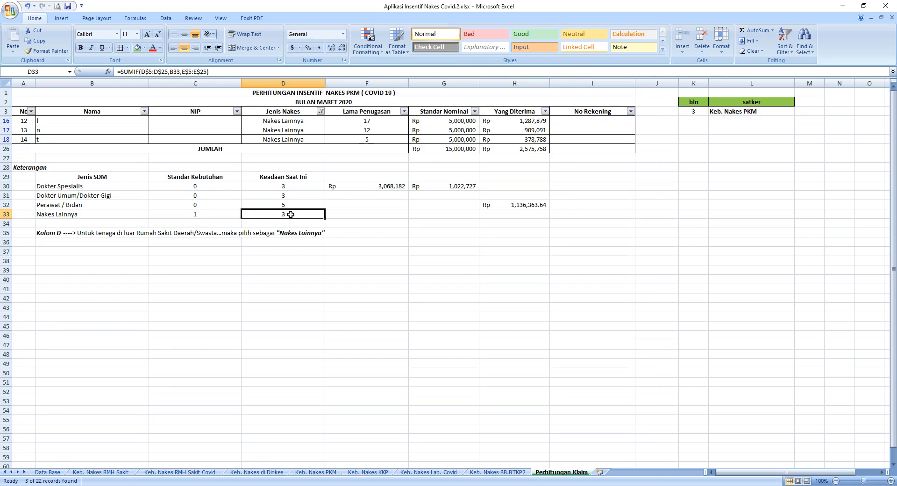
pyautogui.click(210, 217)
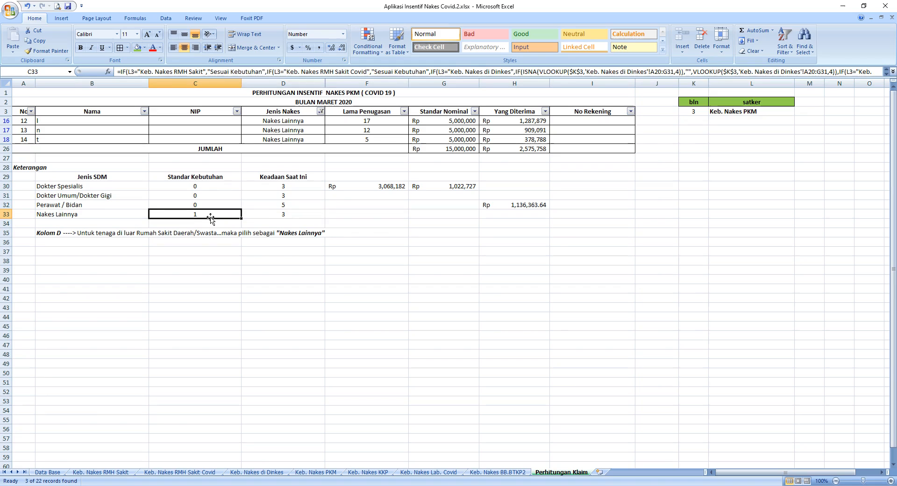
pyautogui.click(312, 216)
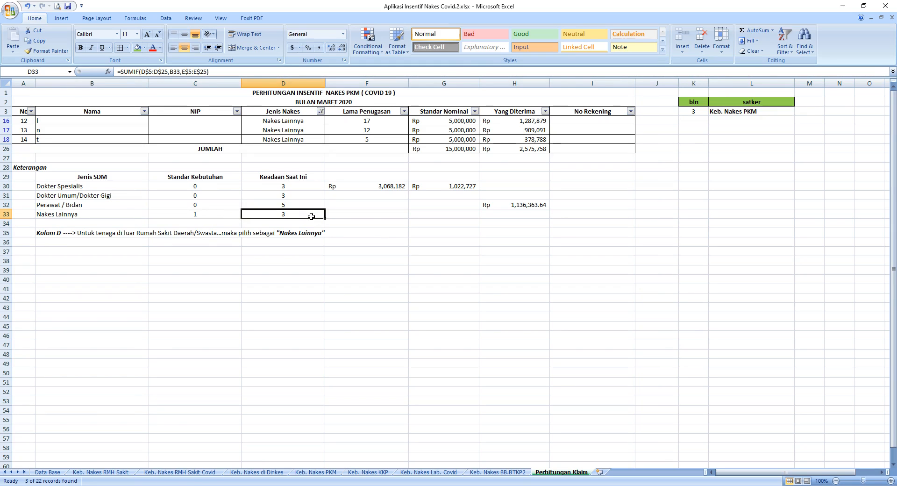
# Replace the check formula in H32 with =17/22*G16
pyautogui.click(521, 209)
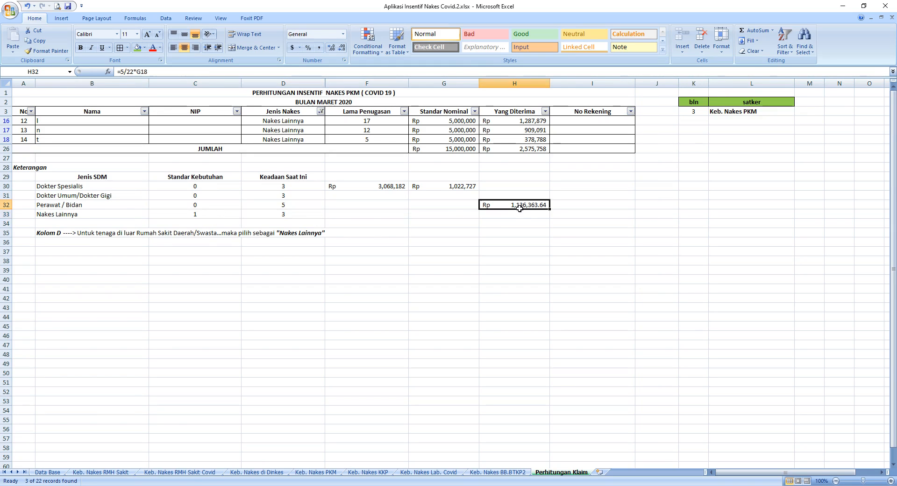
pyautogui.press('Delete')
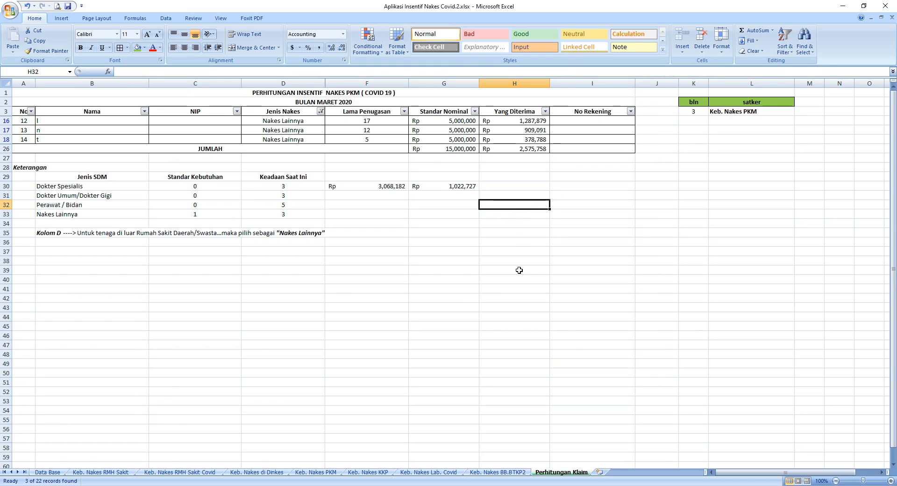
pyautogui.write('=17')
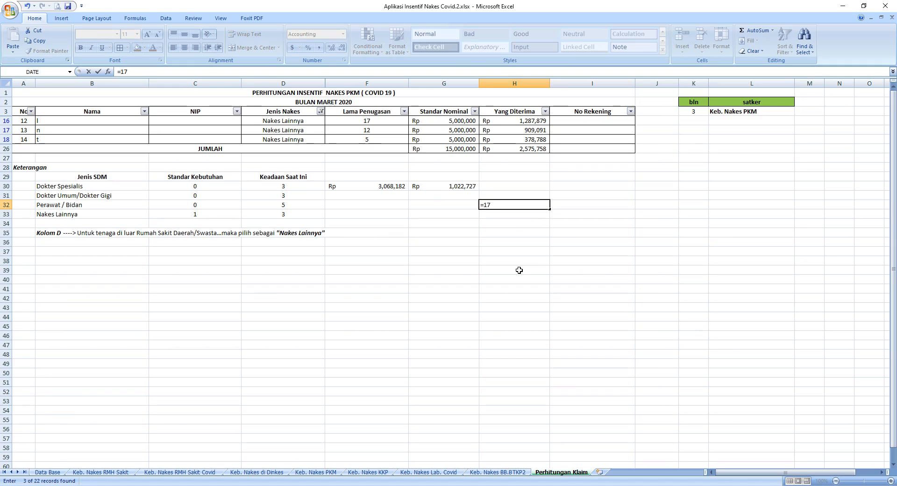
pyautogui.write('/22*')
pyautogui.click(448, 123)
pyautogui.press('Return')
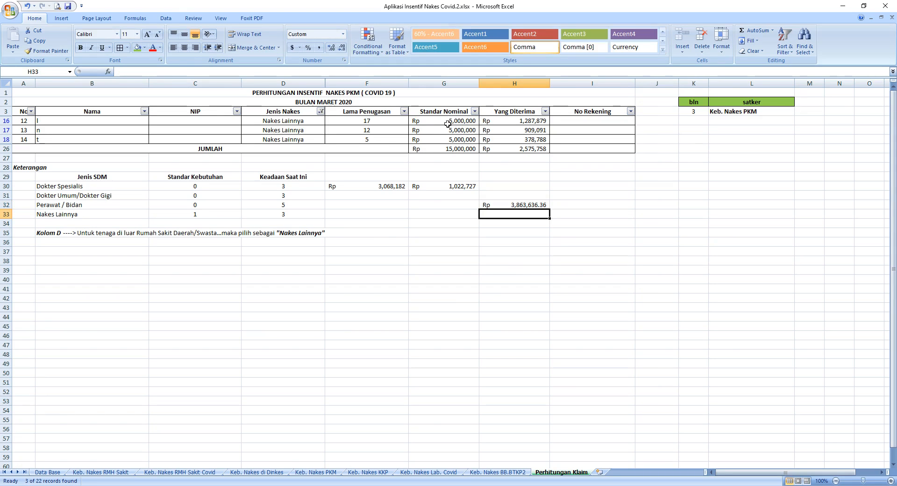
# Enter the check formula =H32/3 in H33 and compare the result with the Yang Diterima amounts in H16:H18
pyautogui.write('=')
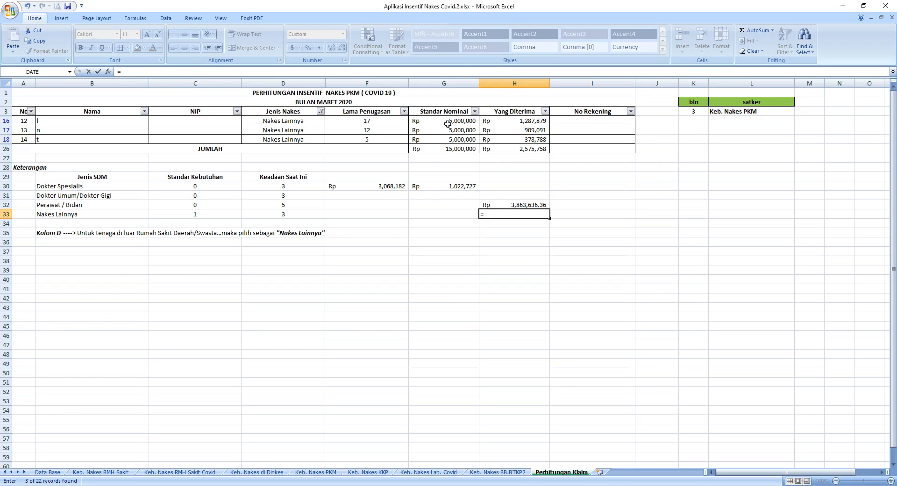
pyautogui.press('Up')
pyautogui.write('/')
pyautogui.press('Return')
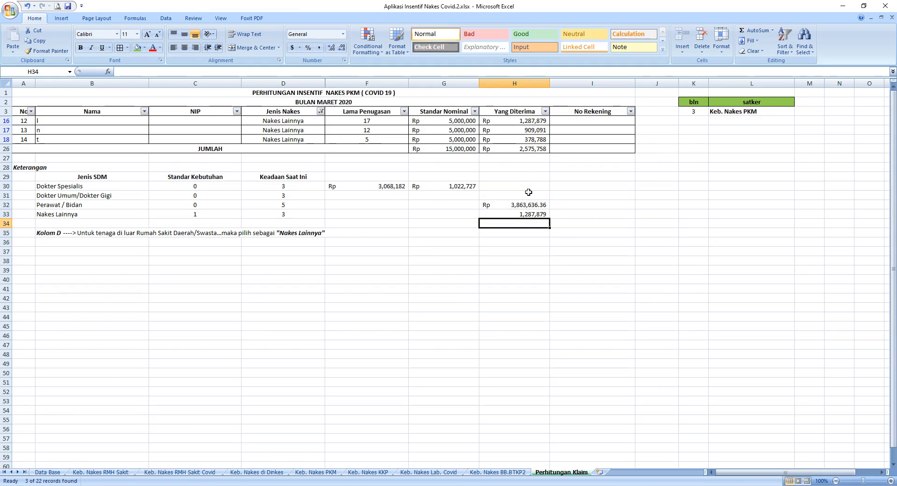
pyautogui.click(522, 215)
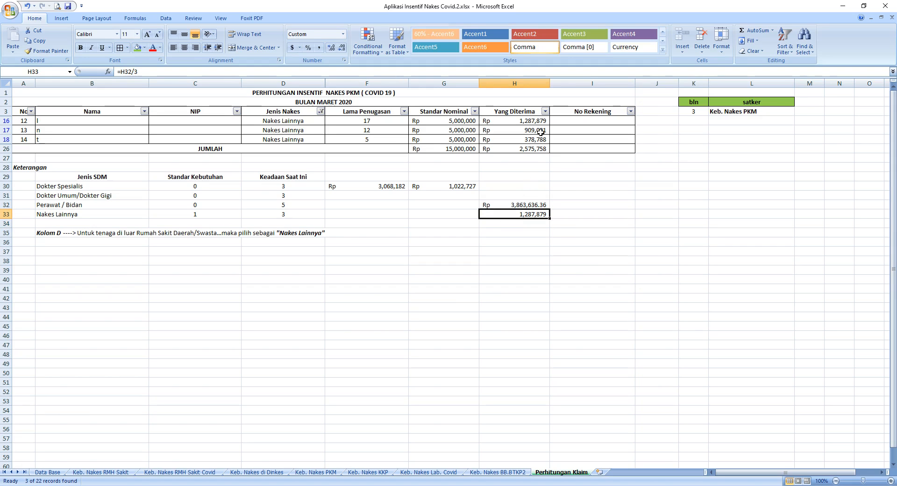
pyautogui.click(534, 129)
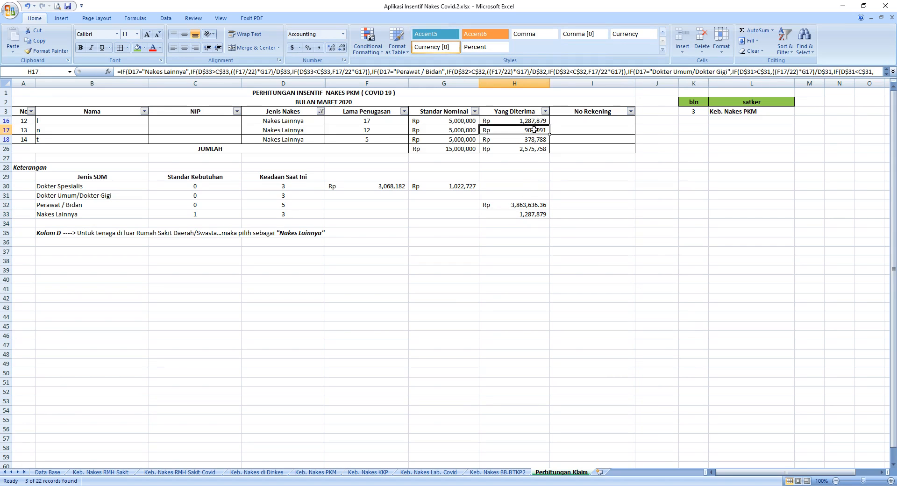
pyautogui.click(533, 137)
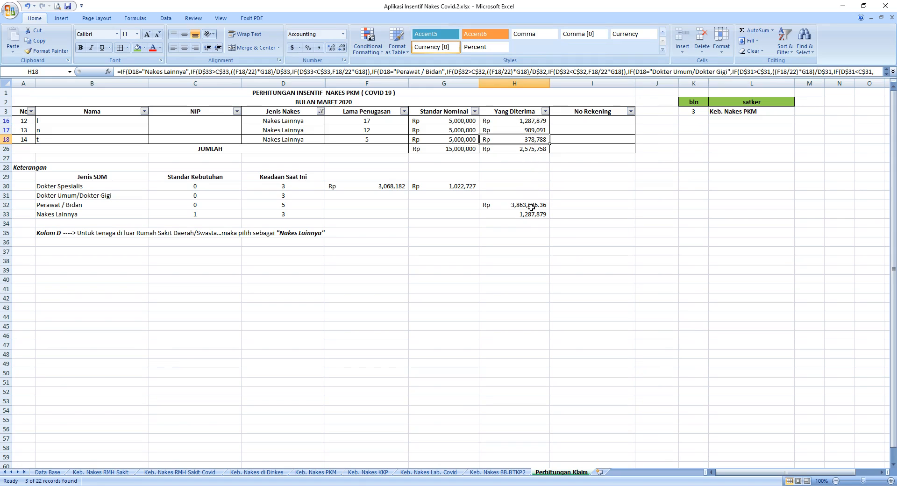
# Clear the check formulas in H32:H33 and inspect the Lama Penugasan and Yang Diterima of entry 12
pyautogui.moveTo(506, 204); pyautogui.dragTo(525, 215)
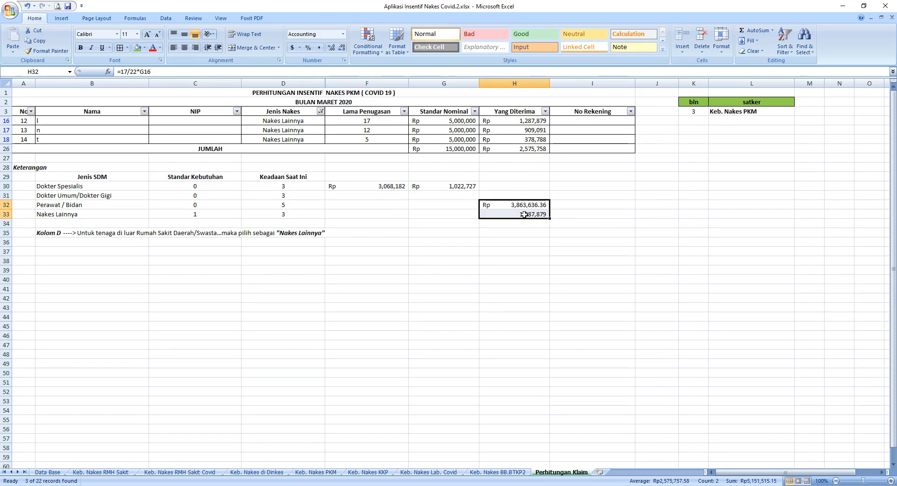
pyautogui.press('Delete')
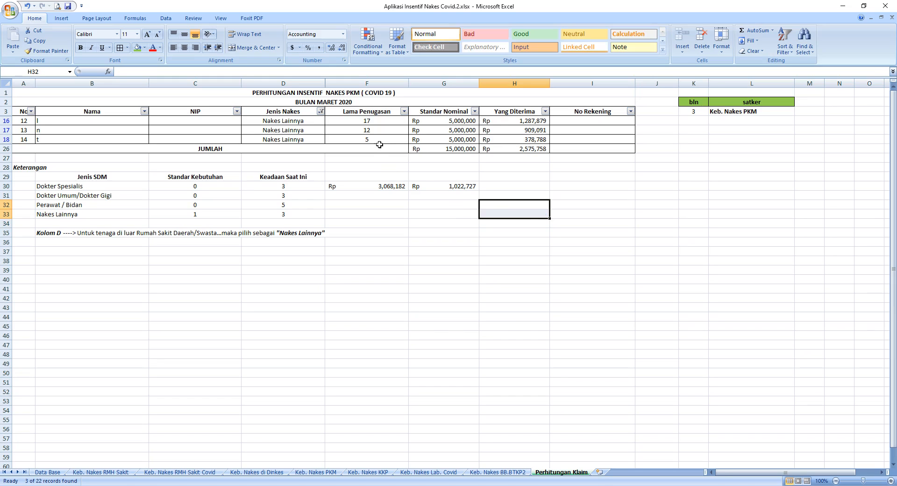
pyautogui.click(376, 123)
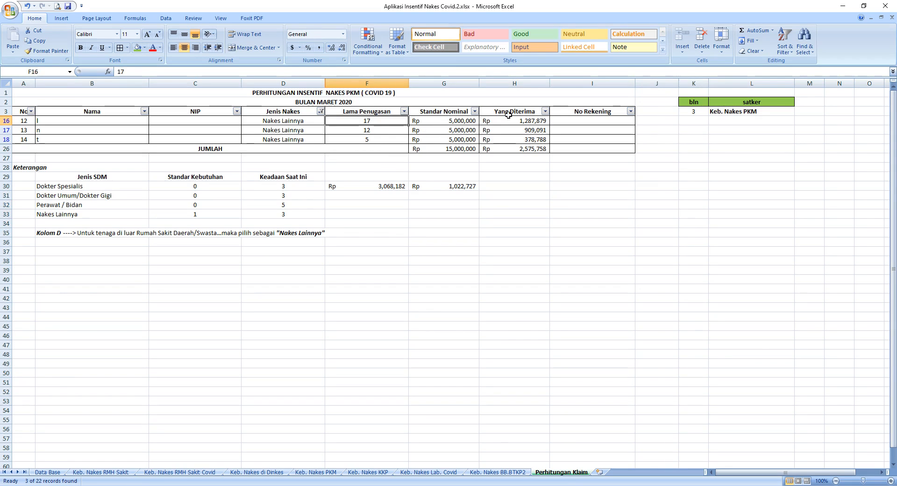
pyautogui.click(526, 121)
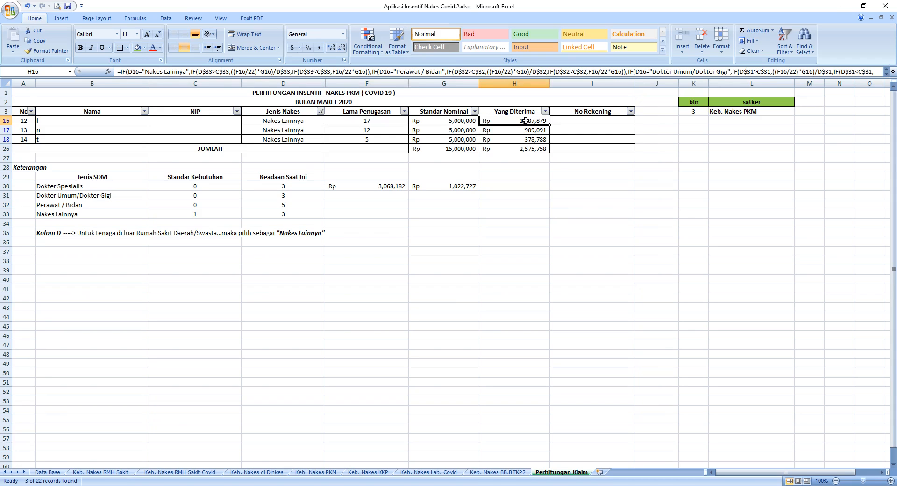
# Set the Lama Penugasan to 10 for entry 14 and 8 for entry 13, and check the Yang Diterima in H17
pyautogui.click(374, 130)
pyautogui.click(375, 141)
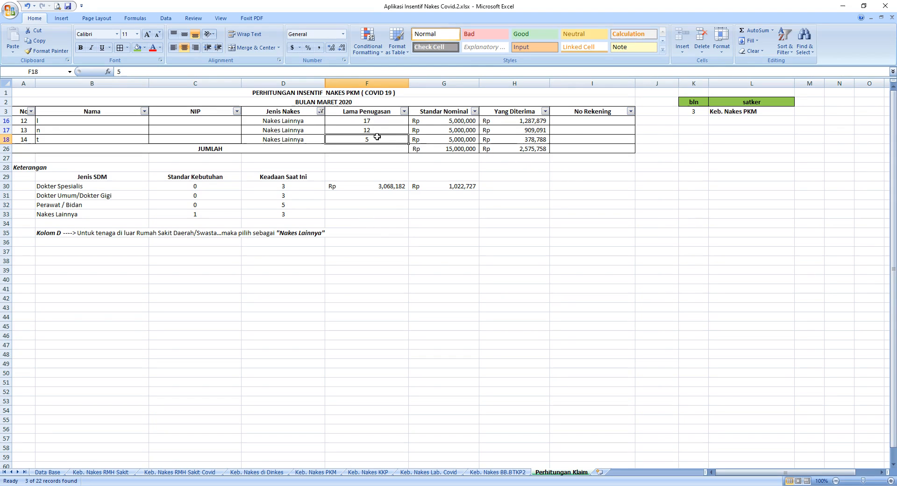
pyautogui.write('10')
pyautogui.press('Return')
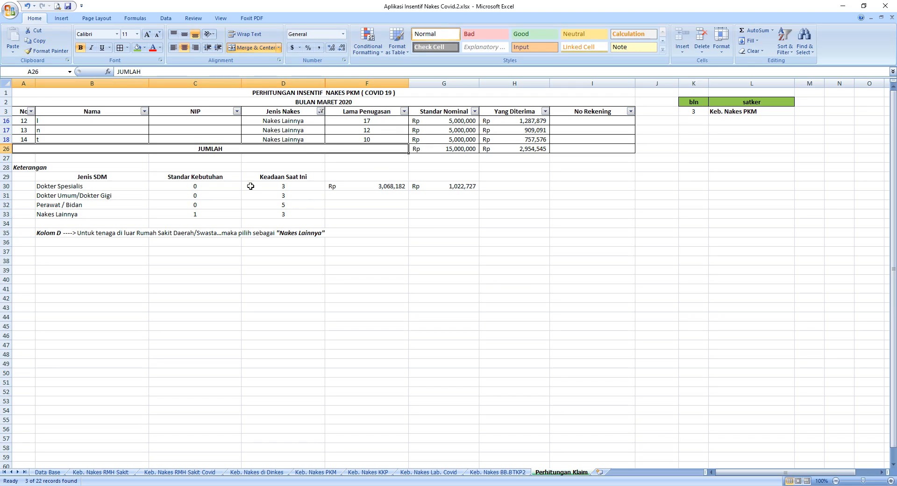
pyautogui.click(344, 132)
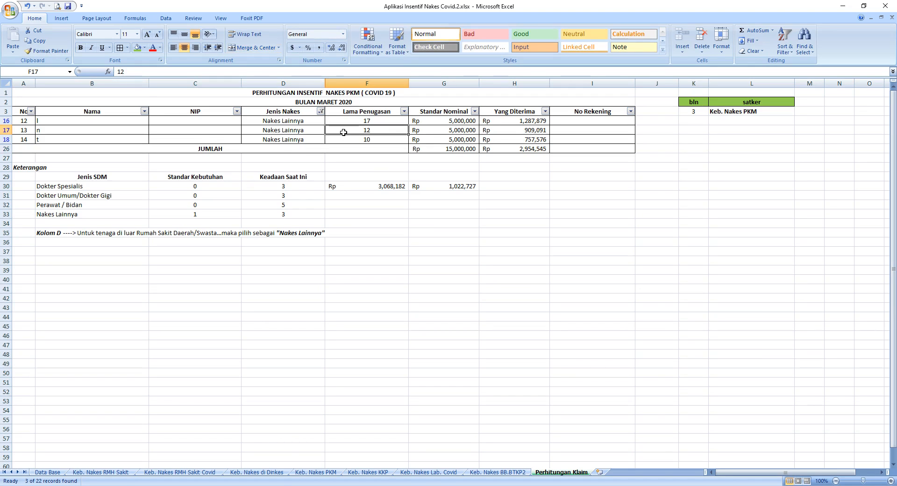
pyautogui.write('8')
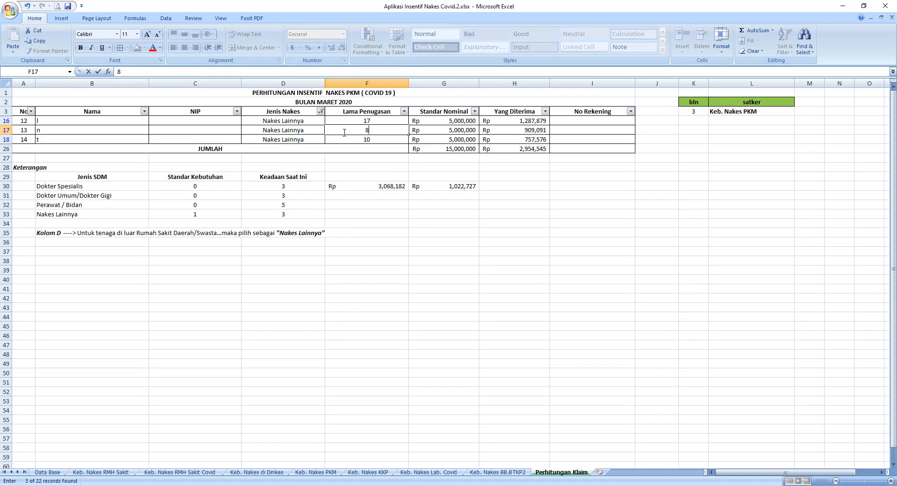
pyautogui.press('Return')
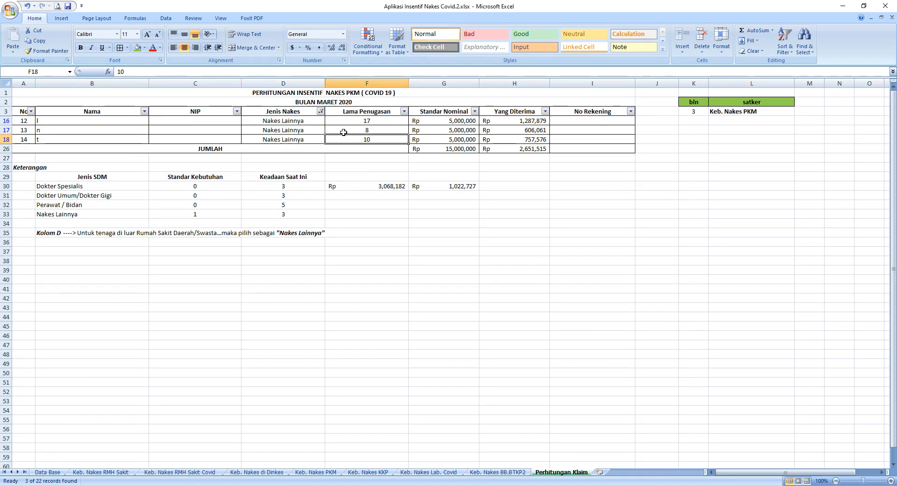
pyautogui.click(529, 130)
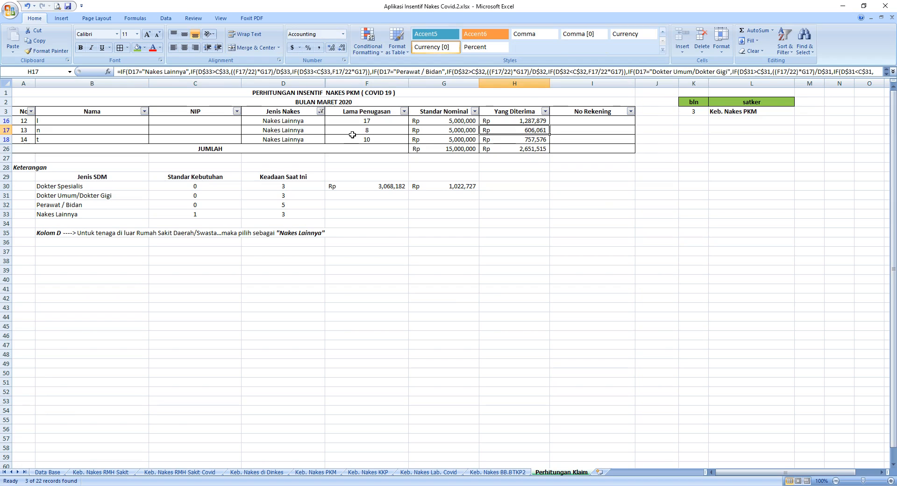
# Compare the Nakes Lainnya requirement in C33 with the current count in D33, then examine the days in F16:F18 and amounts in H16:H18
pyautogui.click(215, 215)
pyautogui.click(294, 218)
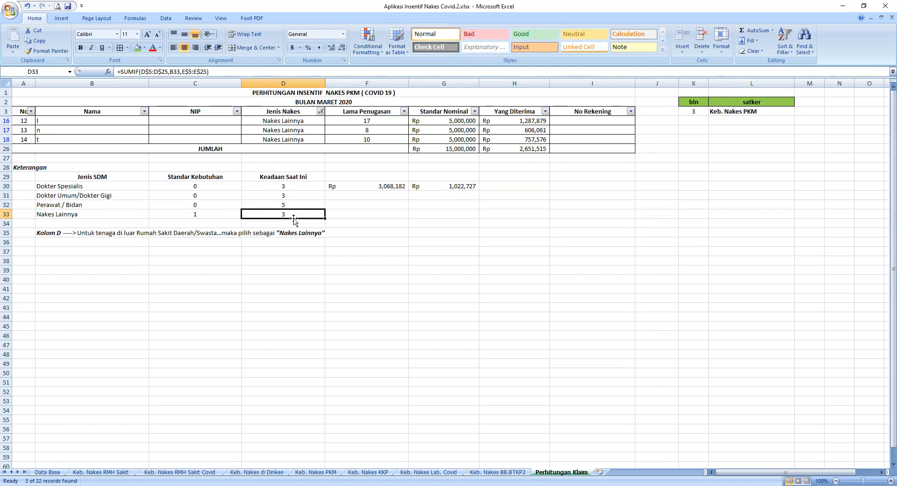
pyautogui.moveTo(367, 139); pyautogui.dragTo(379, 123)
pyautogui.click(373, 156)
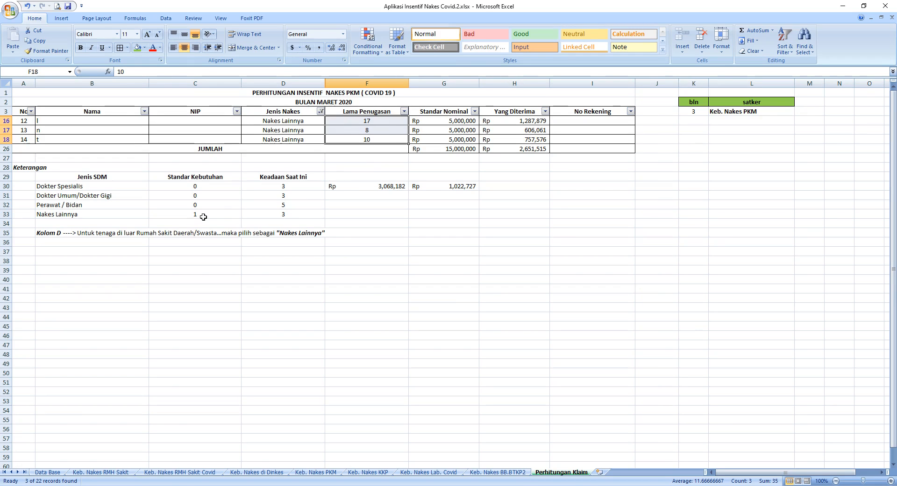
pyautogui.click(203, 216)
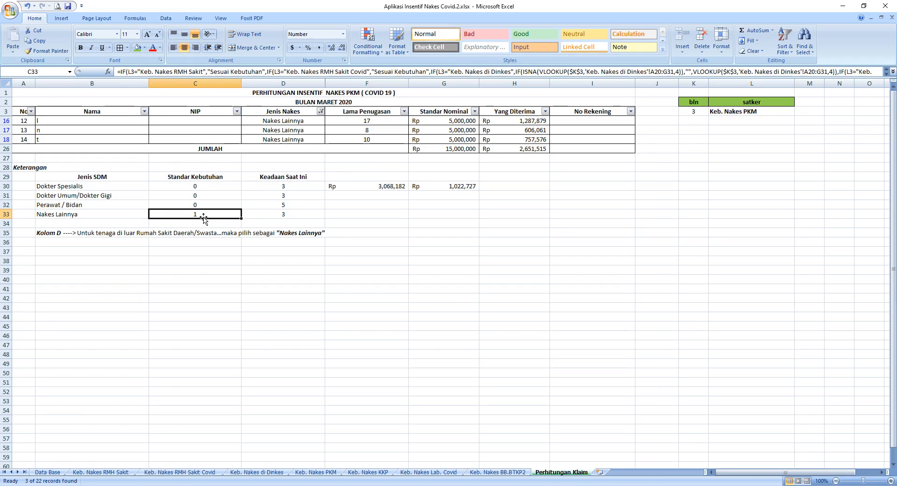
pyautogui.click(294, 217)
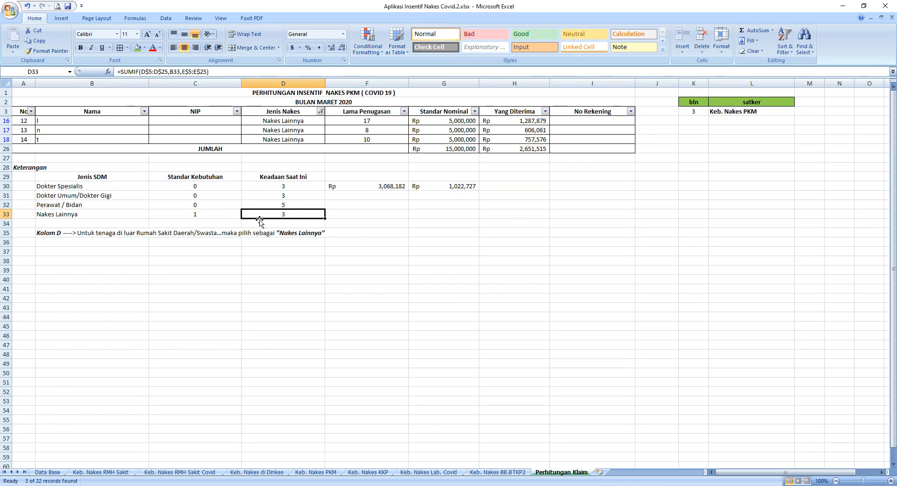
pyautogui.click(212, 216)
pyautogui.click(262, 215)
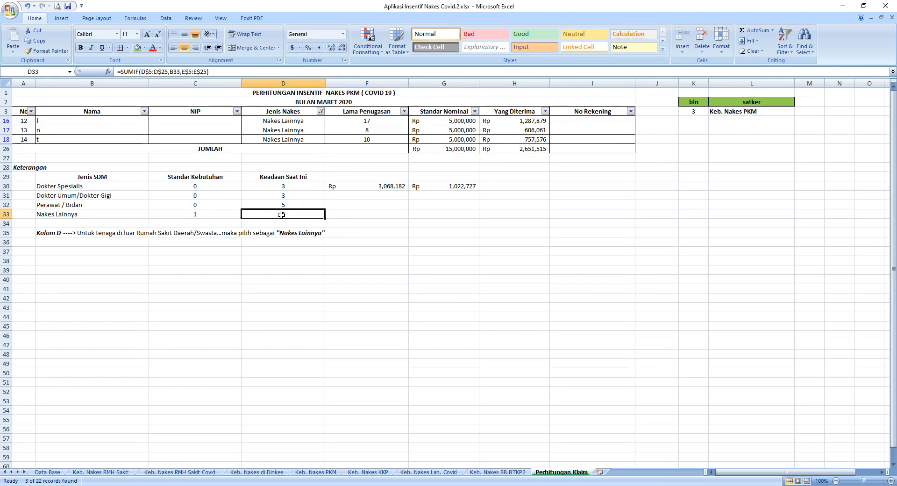
pyautogui.moveTo(507, 121); pyautogui.dragTo(510, 140)
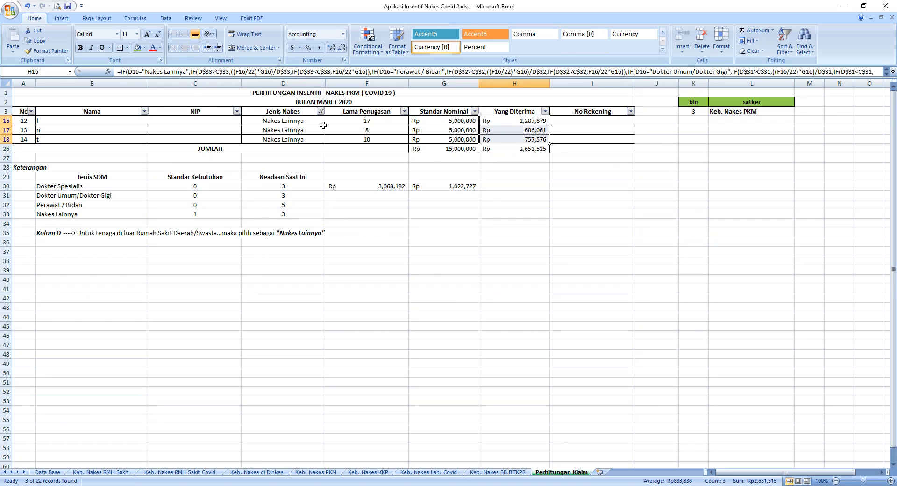
# Reset the Jenis Nakes filter to show all staff types again
pyautogui.click(321, 111)
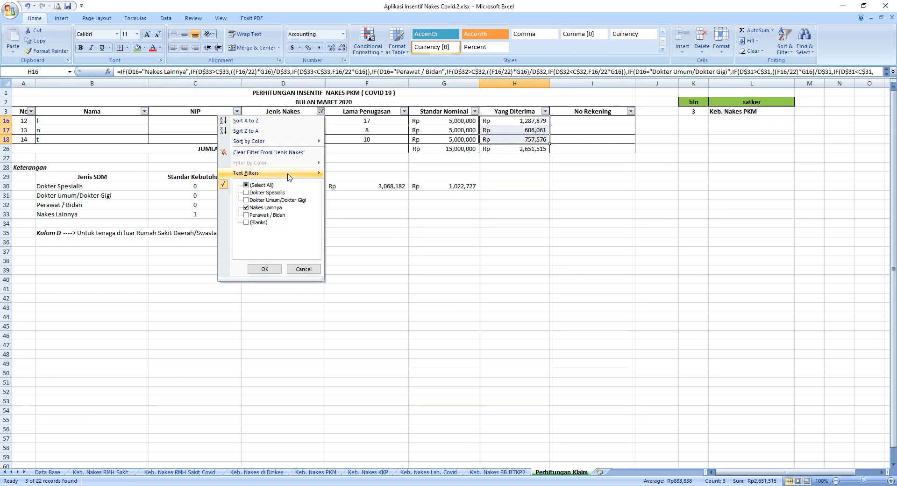
pyautogui.click(260, 185)
pyautogui.click(264, 269)
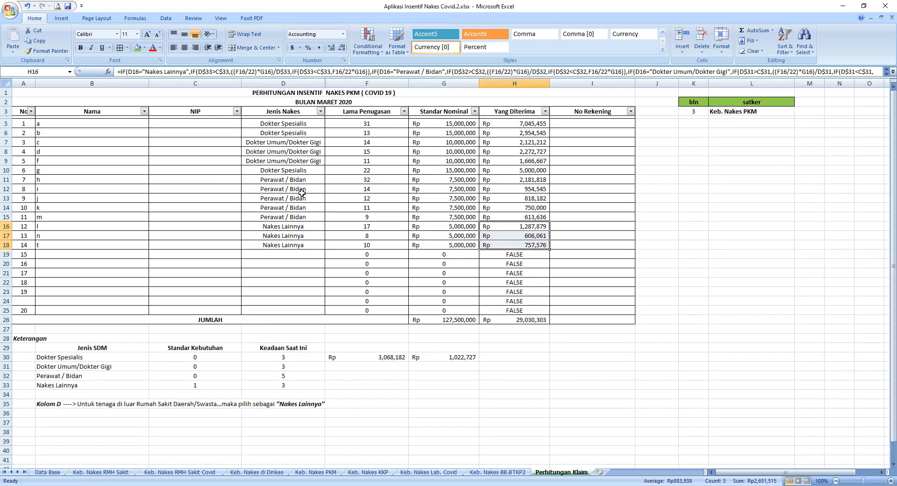
# Change the Jenis Nakes of entry 11 in D15 to Nakes Lainnya
pyautogui.click(310, 217)
pyautogui.click(330, 217)
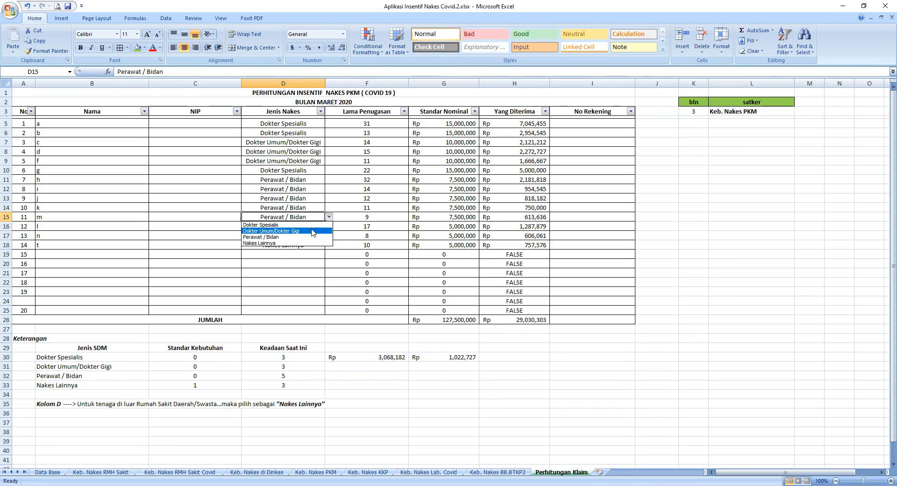
pyautogui.click(305, 243)
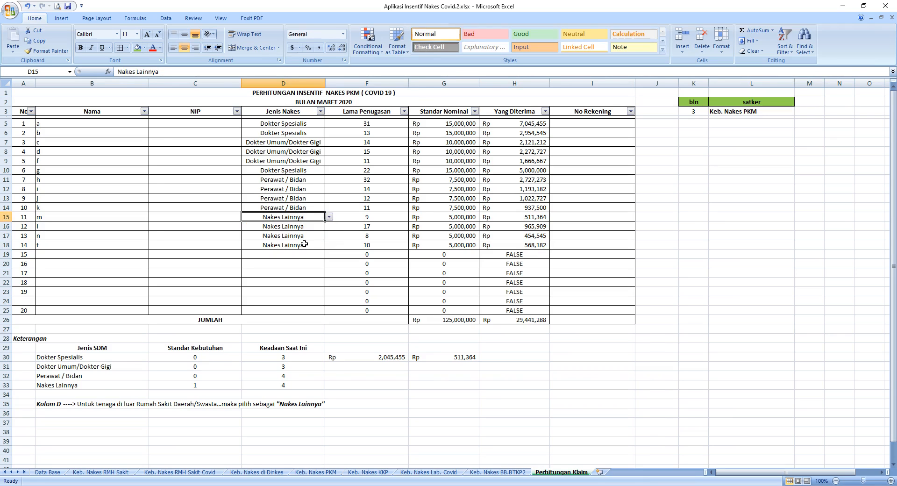
# Review the Jenis Nakes options offered for entry 10 in D14 without changing the selection
pyautogui.click(321, 209)
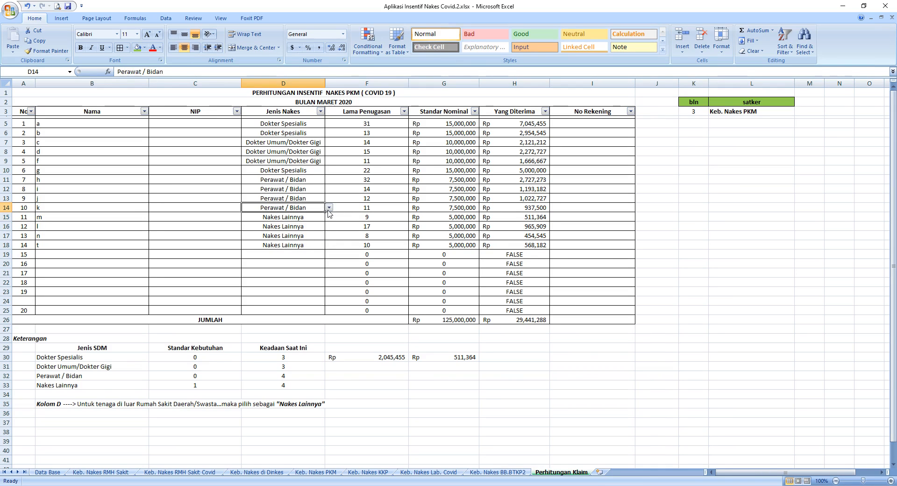
pyautogui.click(329, 207)
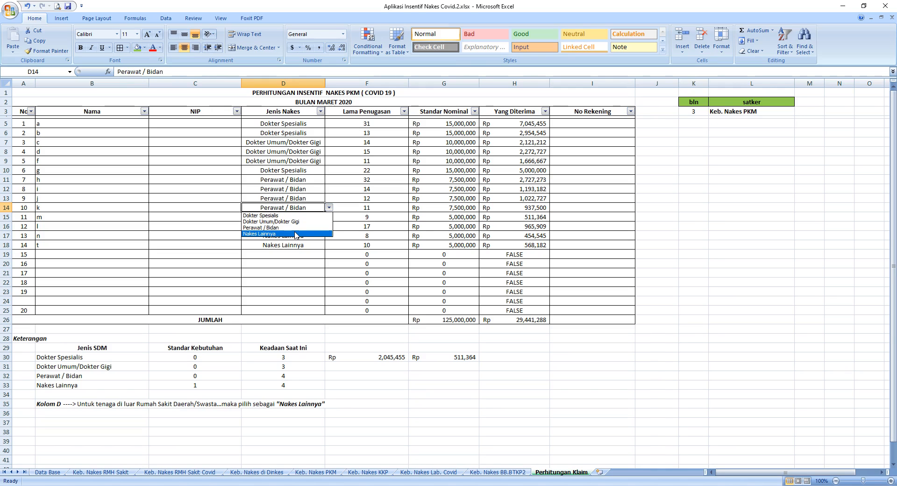
pyautogui.click(310, 263)
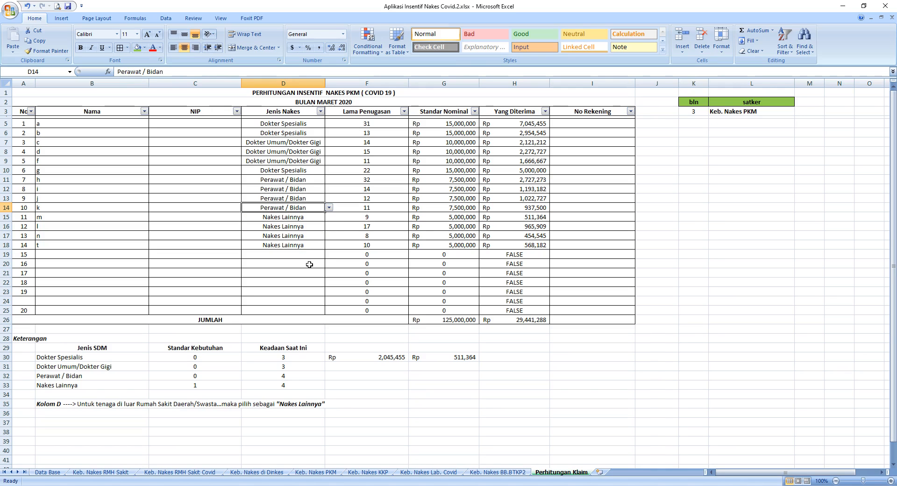
pyautogui.click(329, 207)
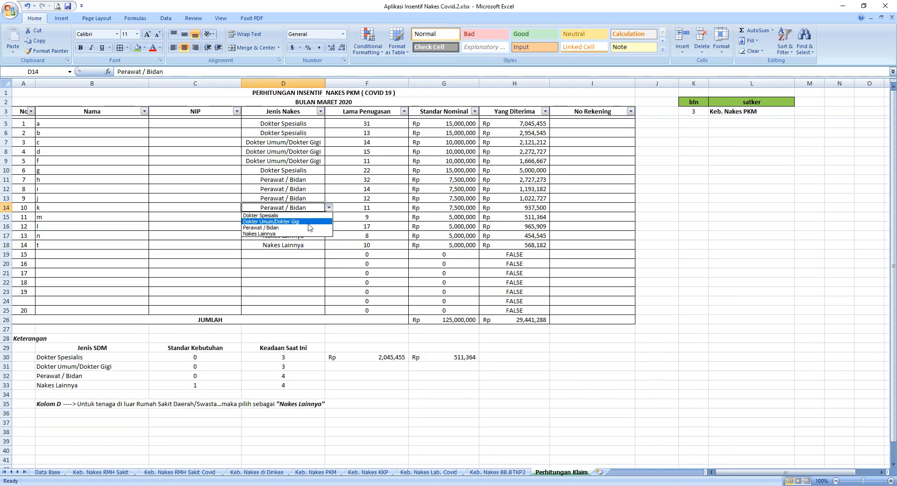
pyautogui.click(738, 111)
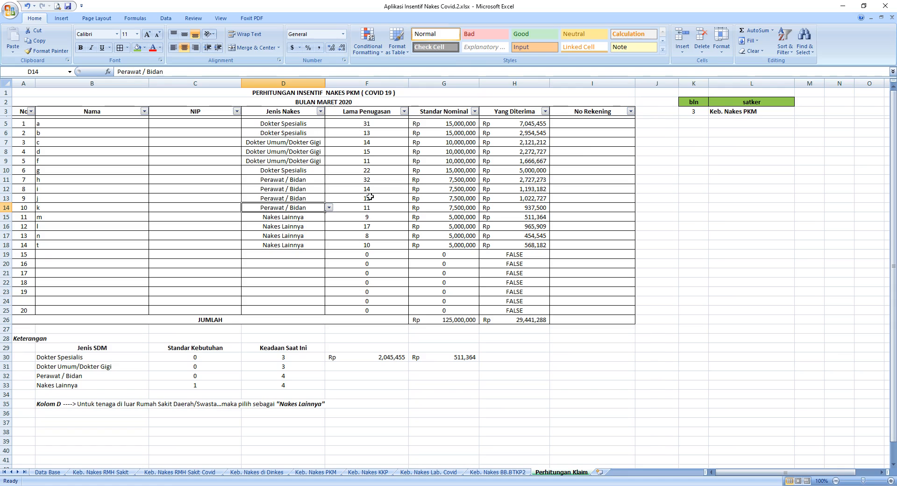
# Set the Jenis Nakes of entry 10 in D14 to Dokter Umum/Dokter Gigi and look at the Standar Nominal column
pyautogui.click(329, 207)
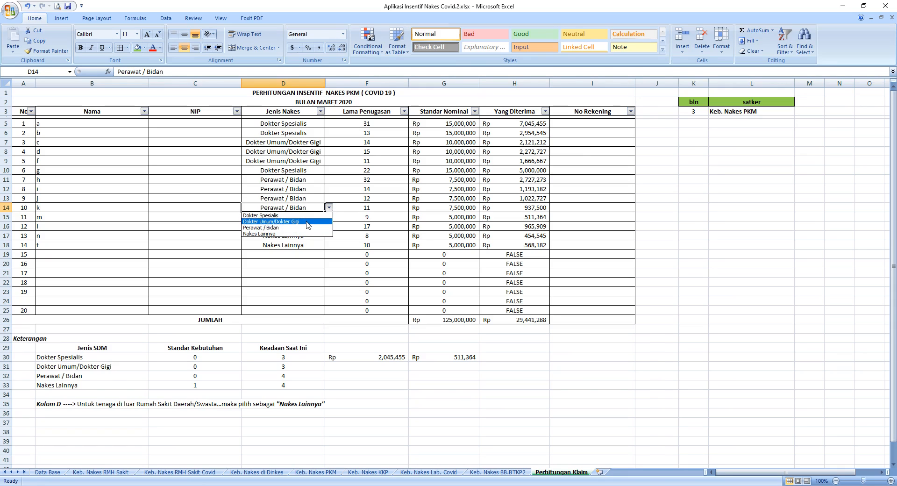
pyautogui.click(307, 222)
pyautogui.click(475, 198)
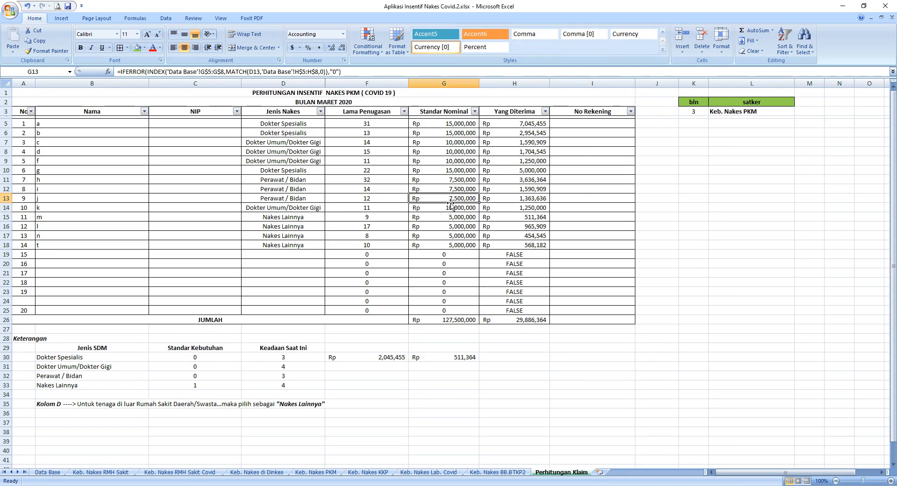
# Set the Jenis Nakes of entry 10 in D14 to Nakes Lainnya and inspect its Standar Nominal in G14
pyautogui.click(301, 205)
pyautogui.click(329, 207)
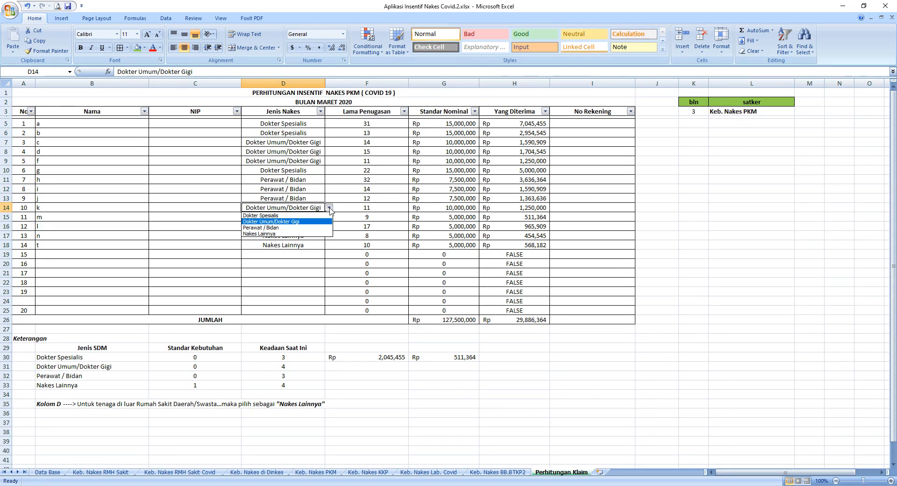
pyautogui.click(308, 234)
pyautogui.click(467, 208)
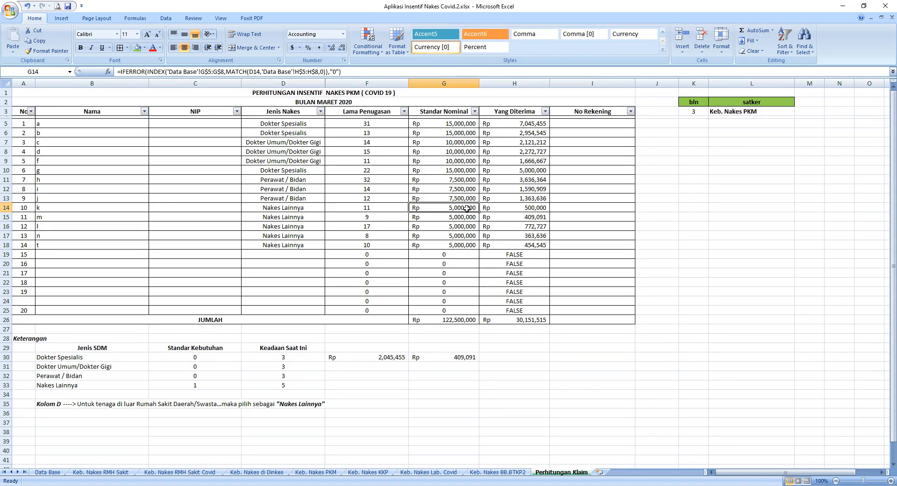